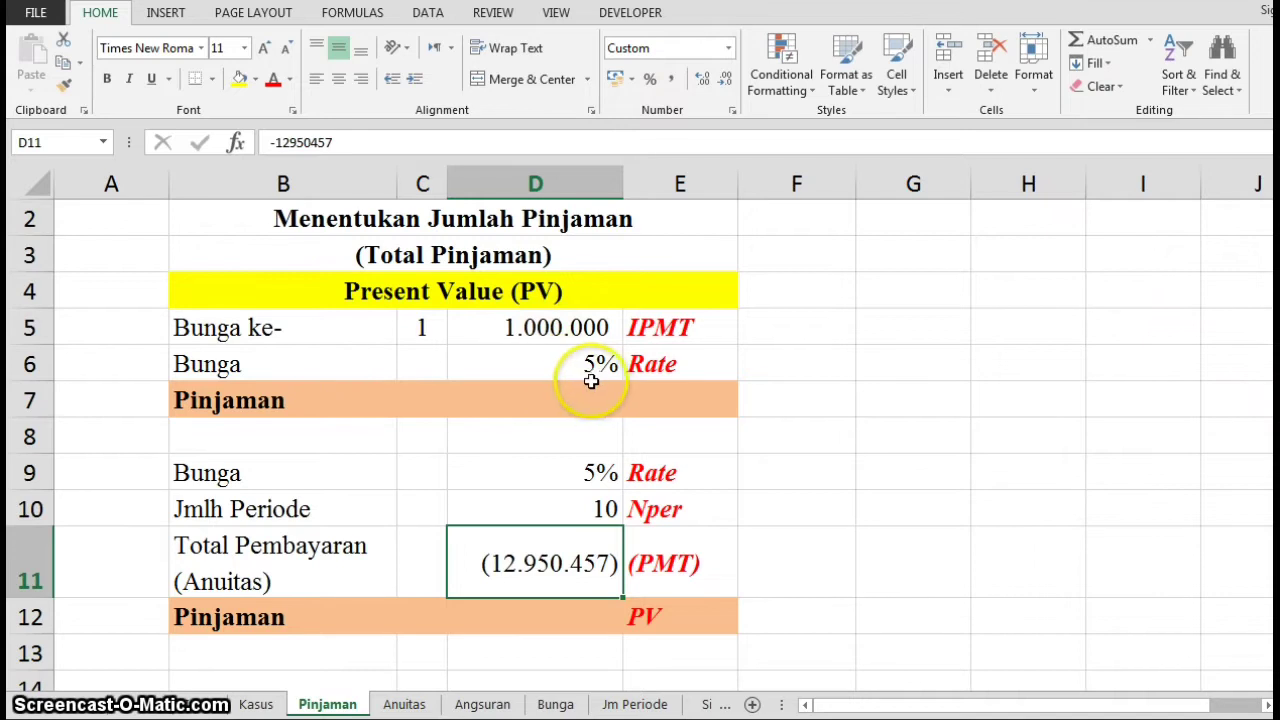
Calculate the loan in D7 of the Pinjaman sheet by dividing the interest amount by the rate with =D5/D6
left_click(549, 398)
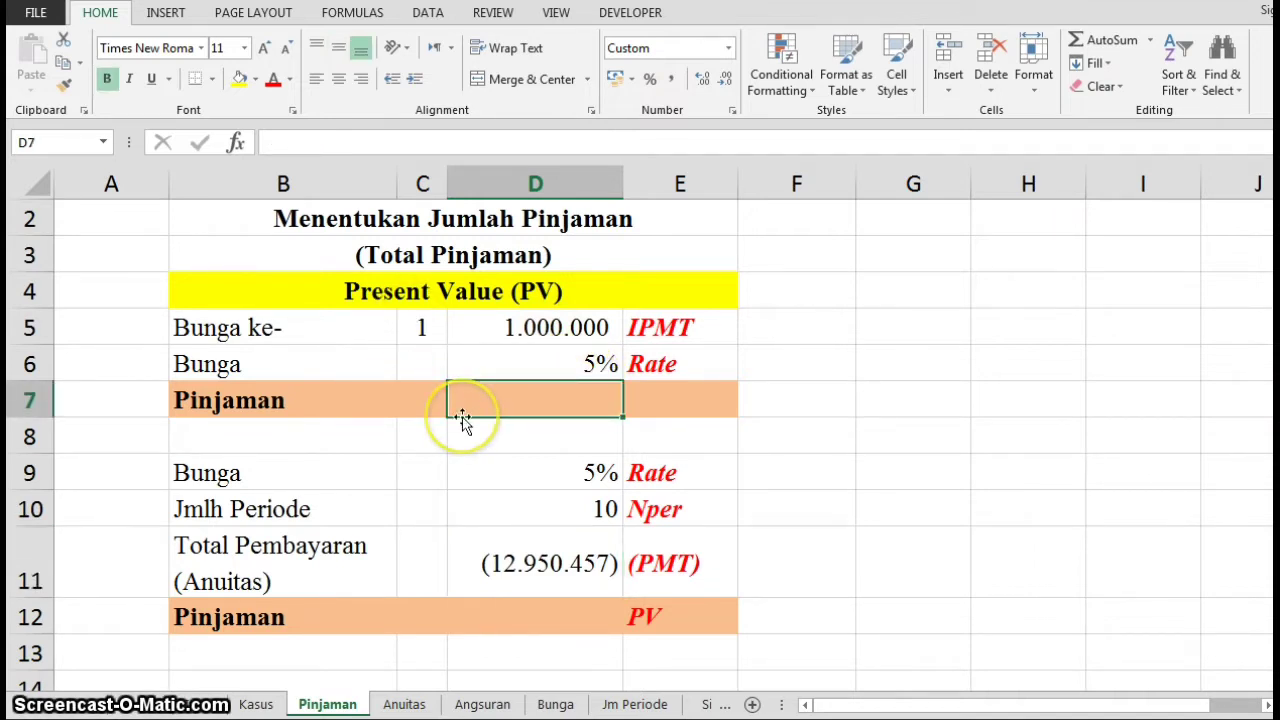
type("=")
key("Up")
key("Up")
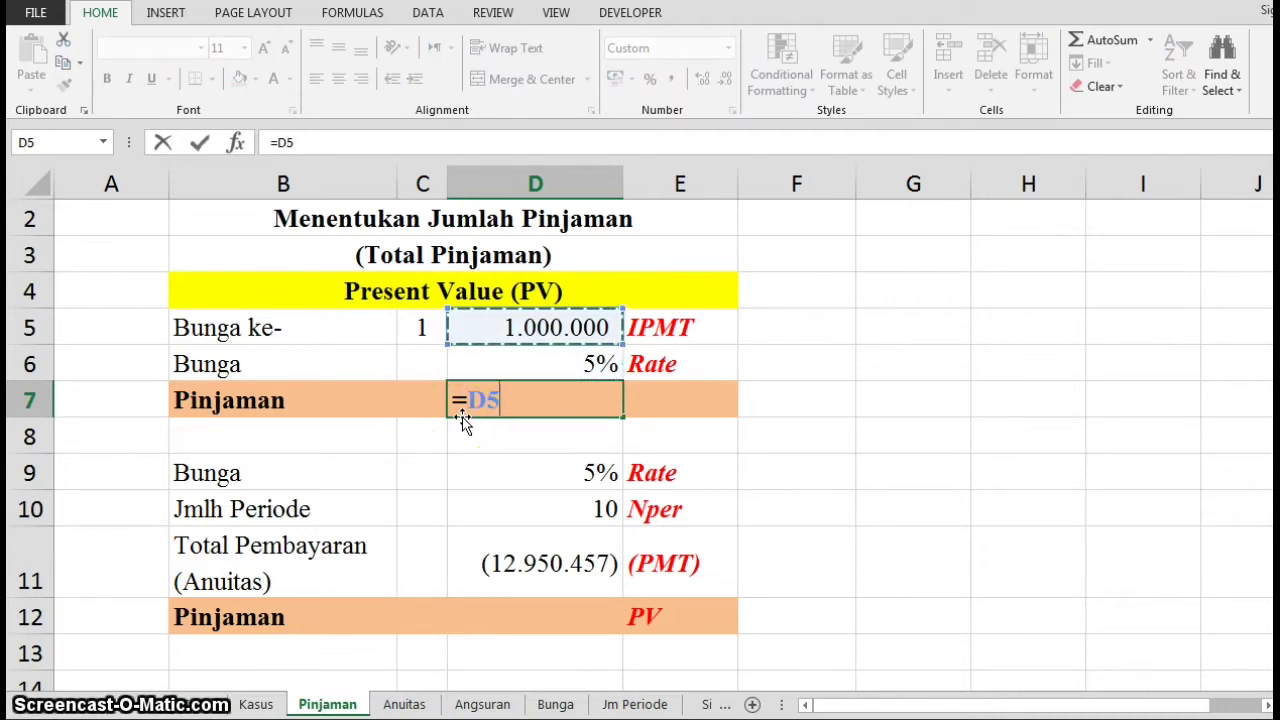
type("/")
key("Up")
key("Return")
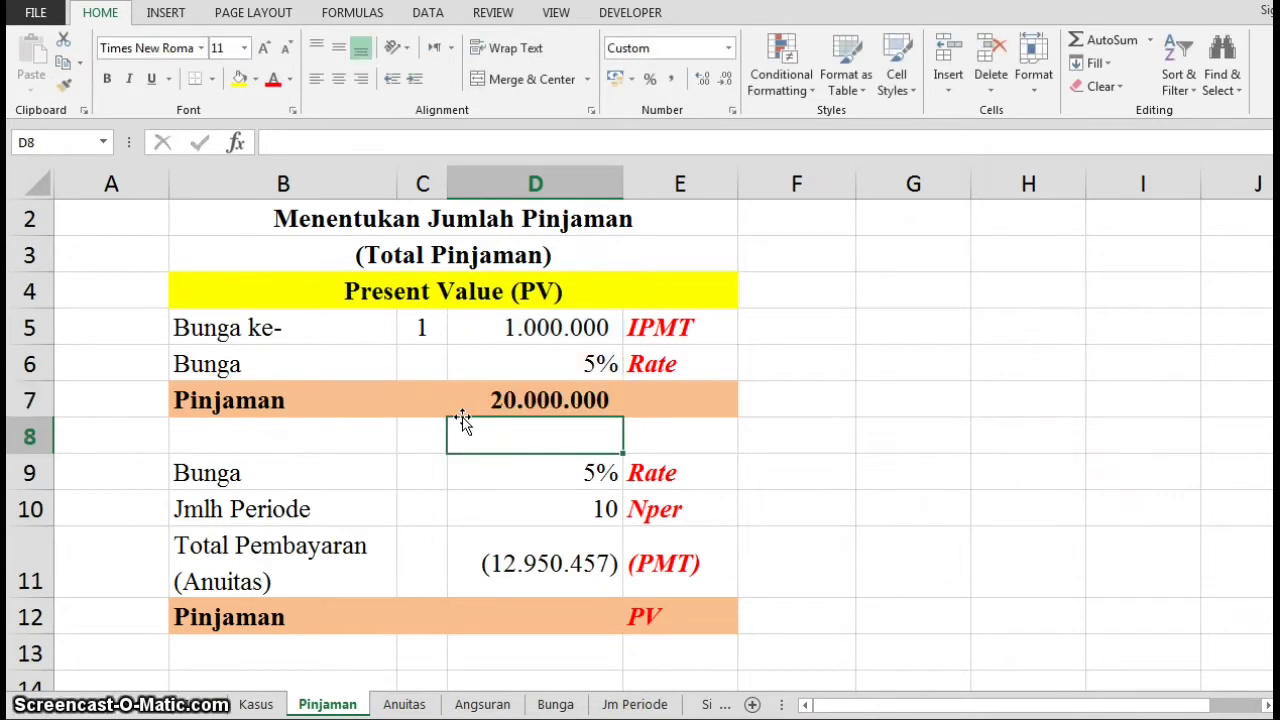
Consult the Kasus sheet and set the first-period interest amount in D5 of the Pinjaman sheet to 5000000
left_click(499, 332)
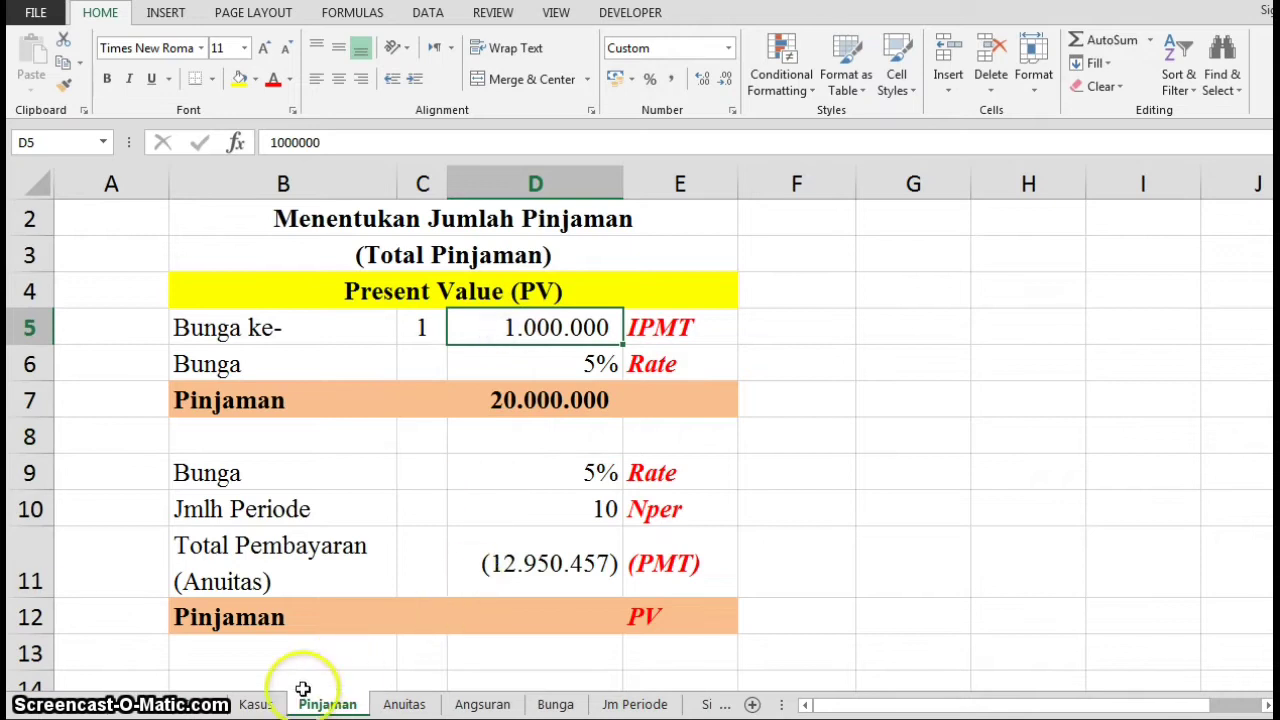
left_click(268, 702)
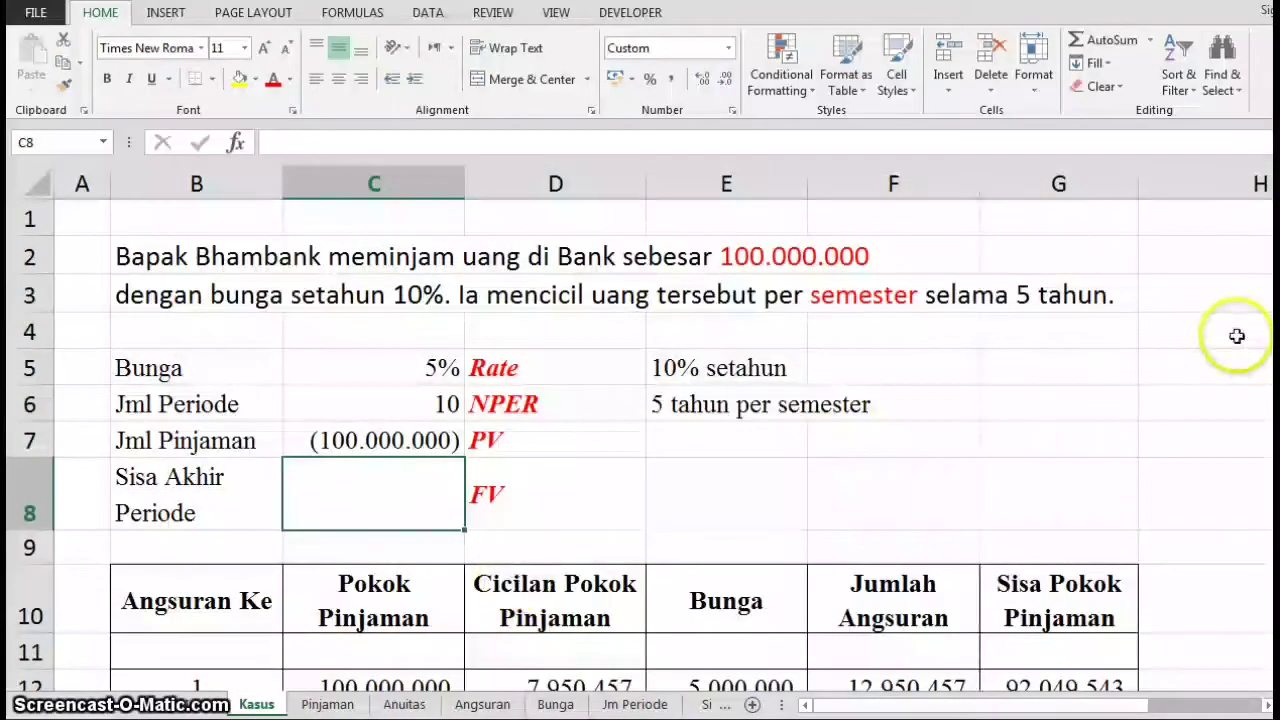
left_click(330, 704)
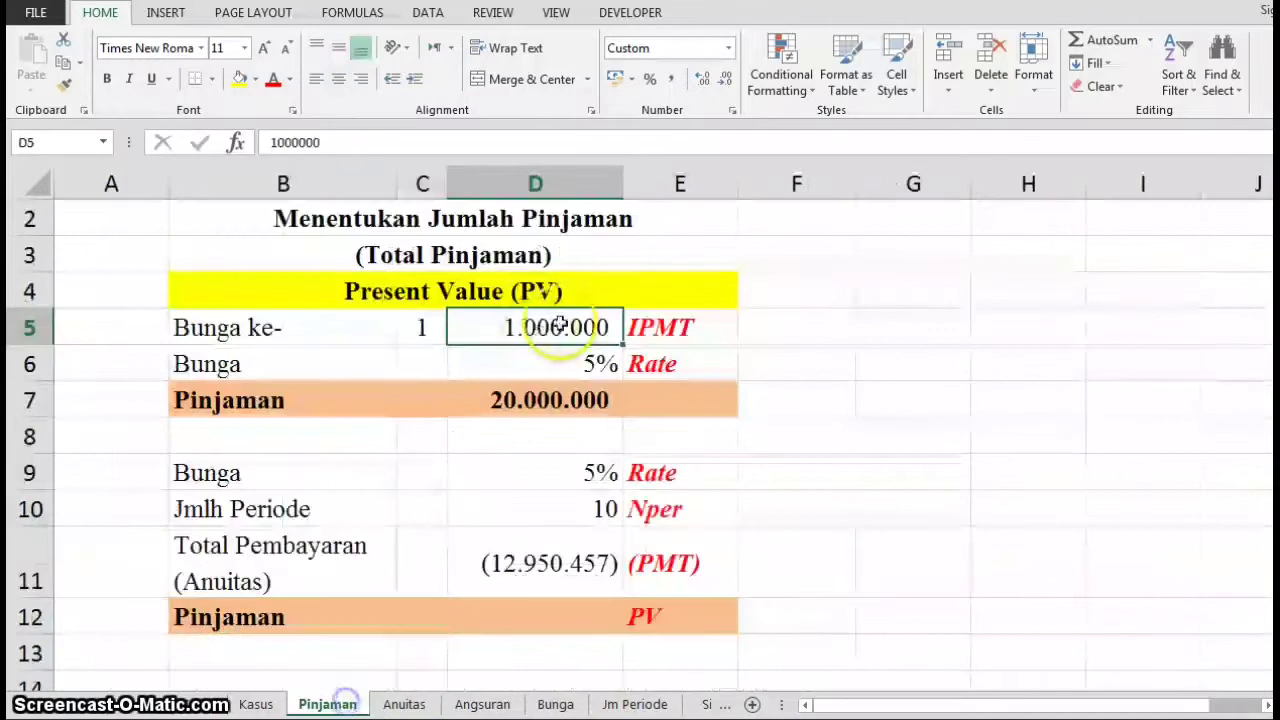
type("5.000.000")
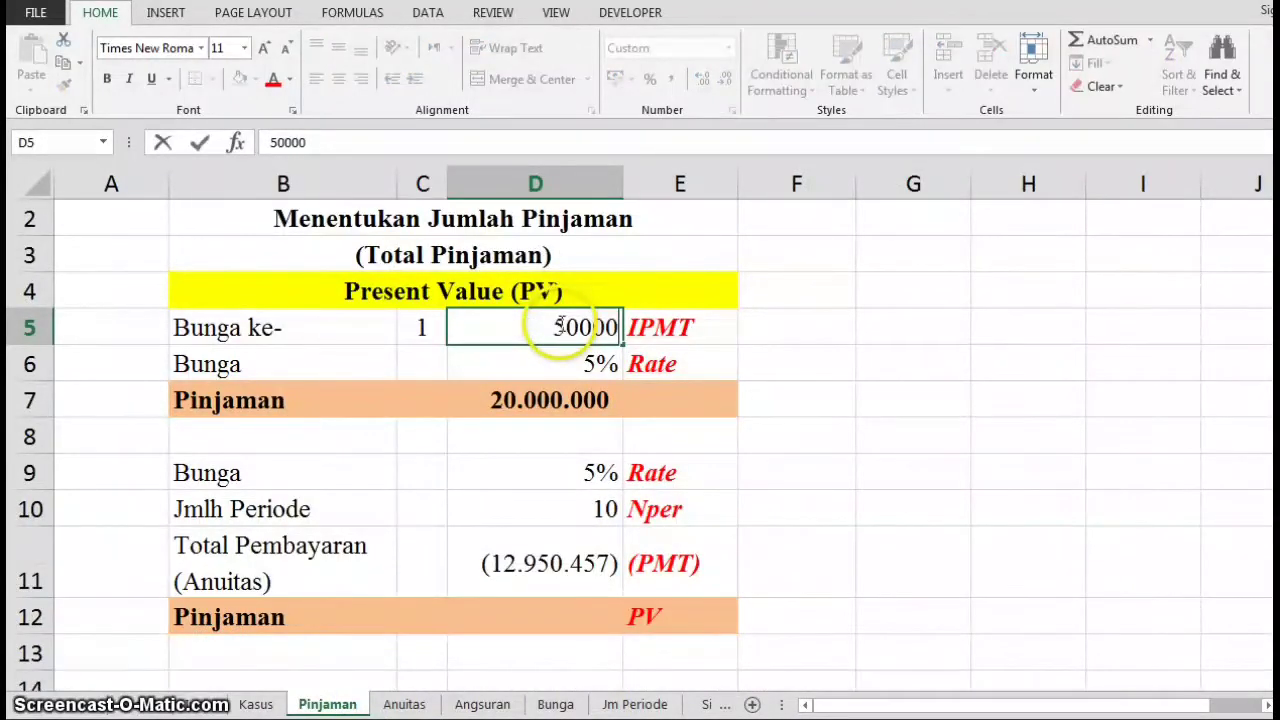
key("Return")
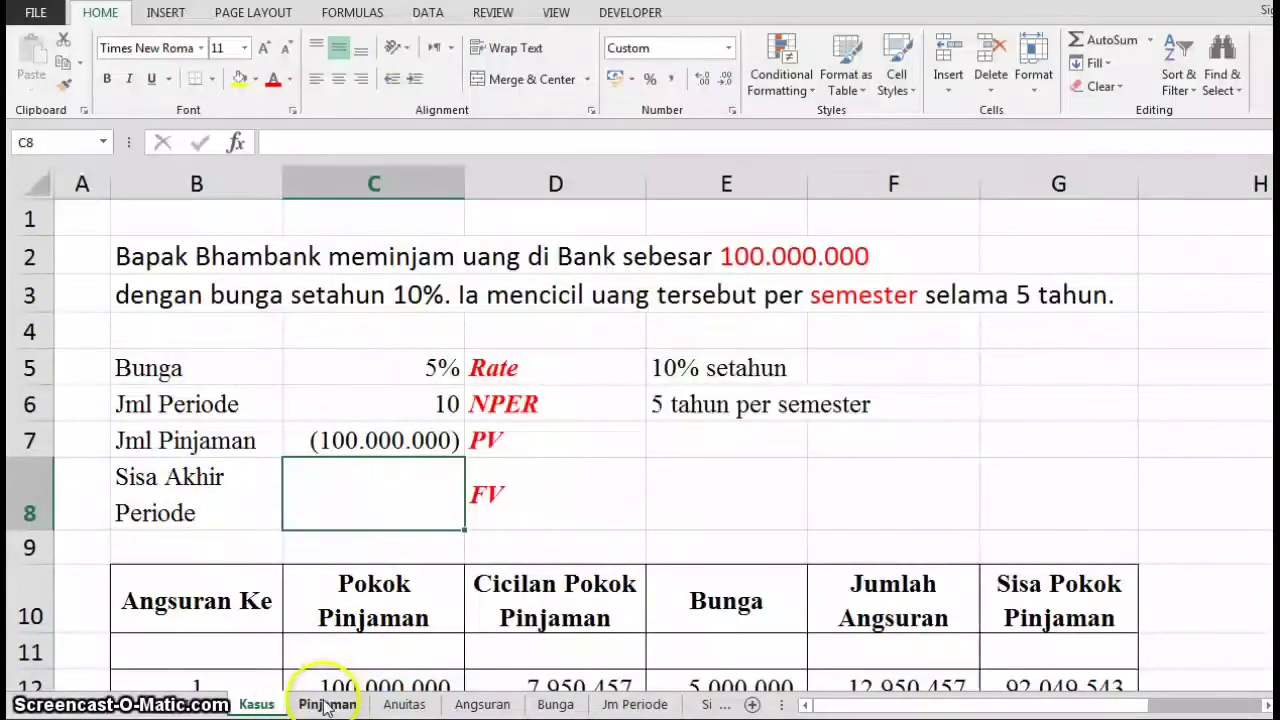
Calculate the loan in D12 of the Pinjaman sheet from rate, number of periods and payment with =PV(D9;D10;D11)
left_click(328, 702)
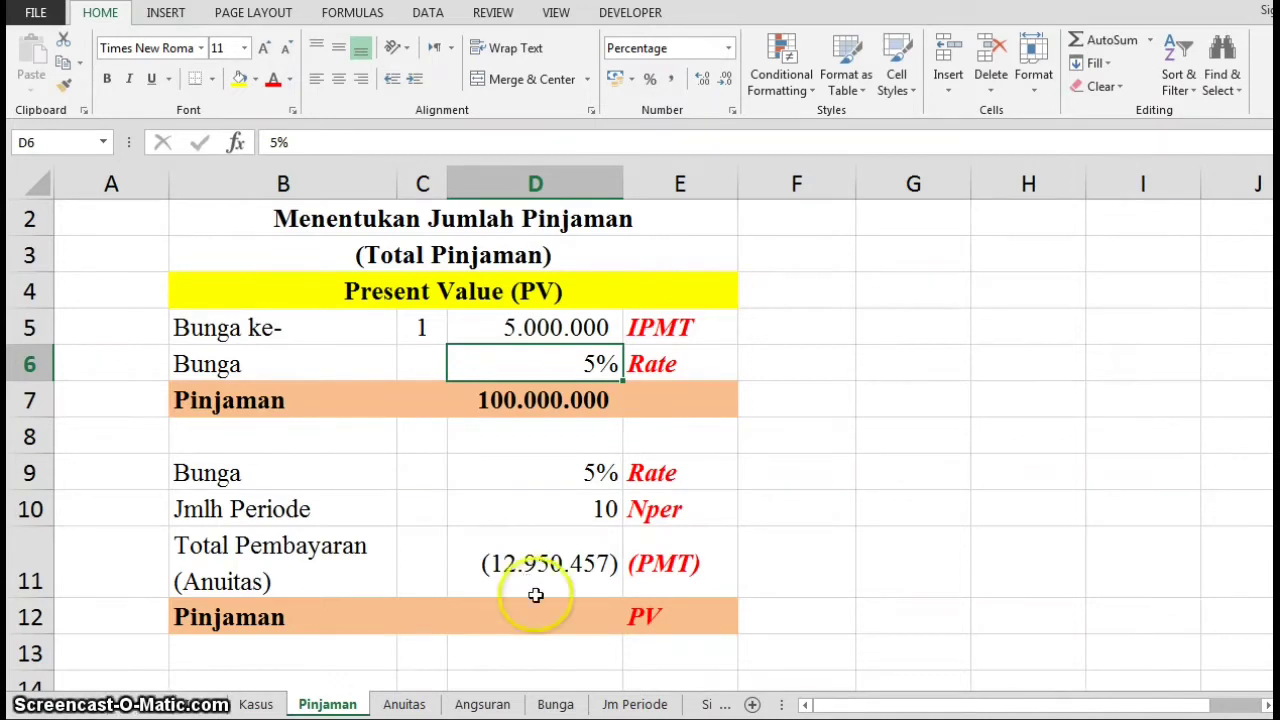
left_click(538, 616)
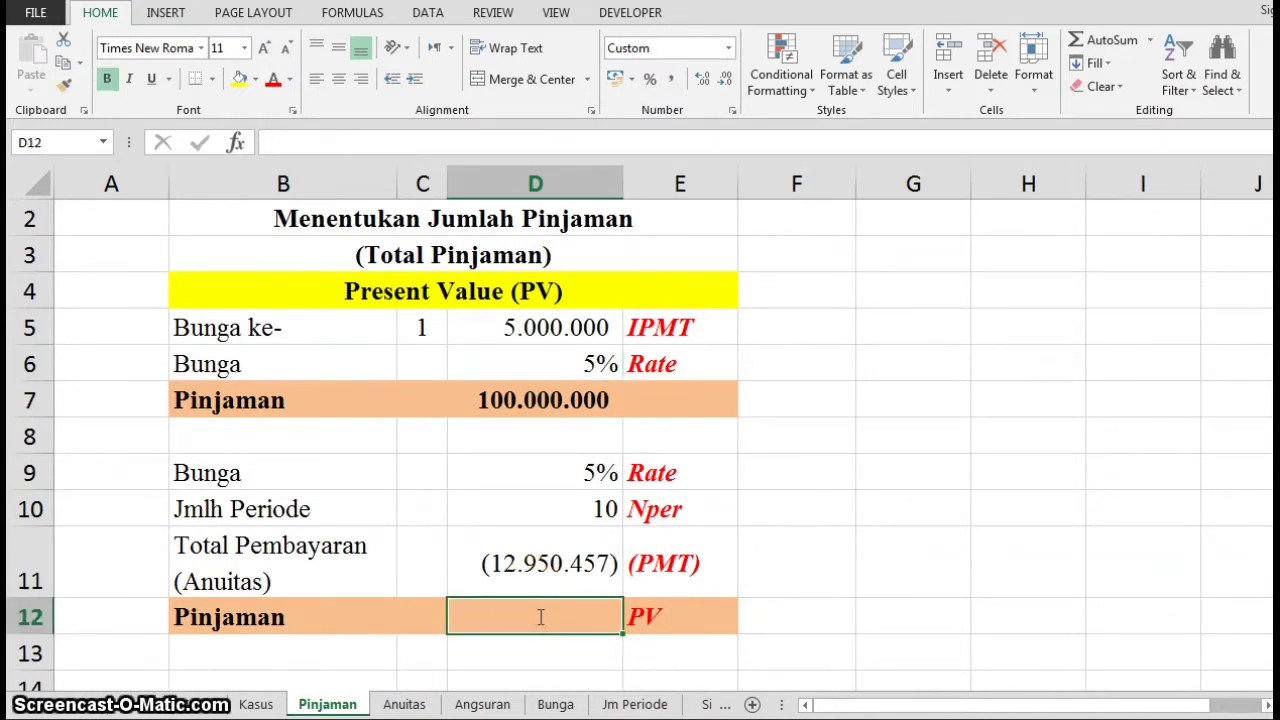
type("=pv")
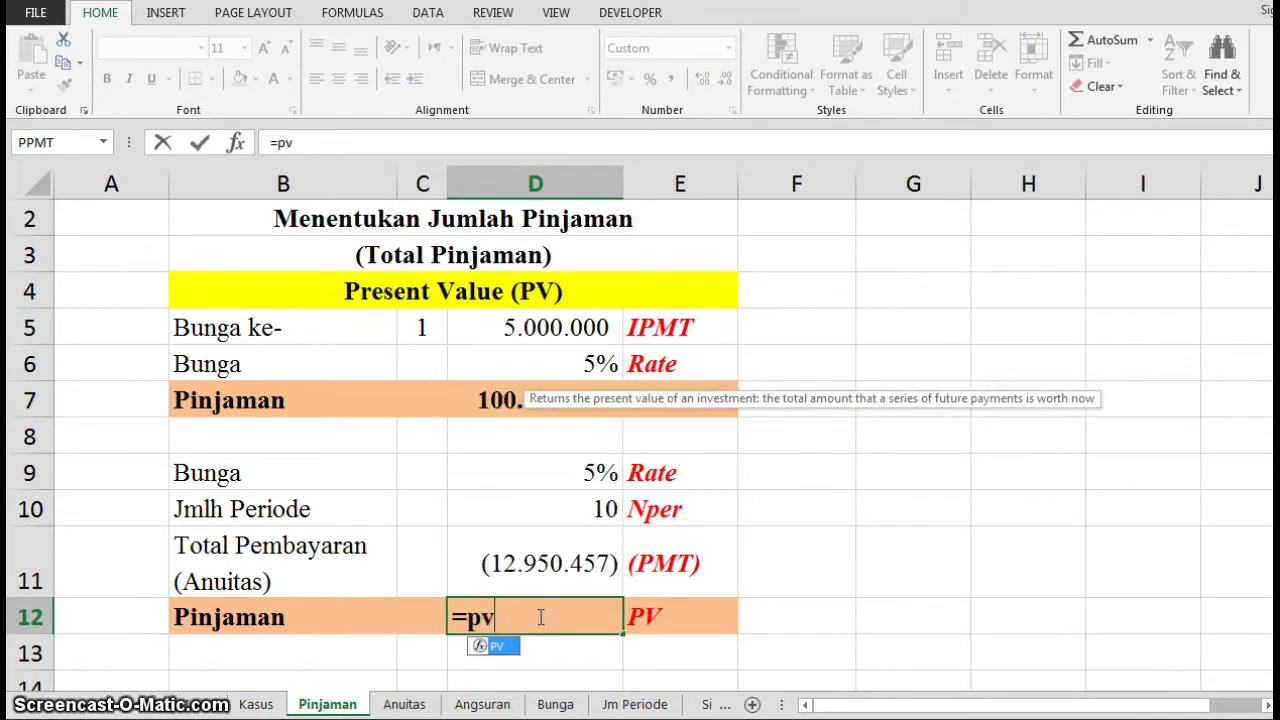
key("Tab")
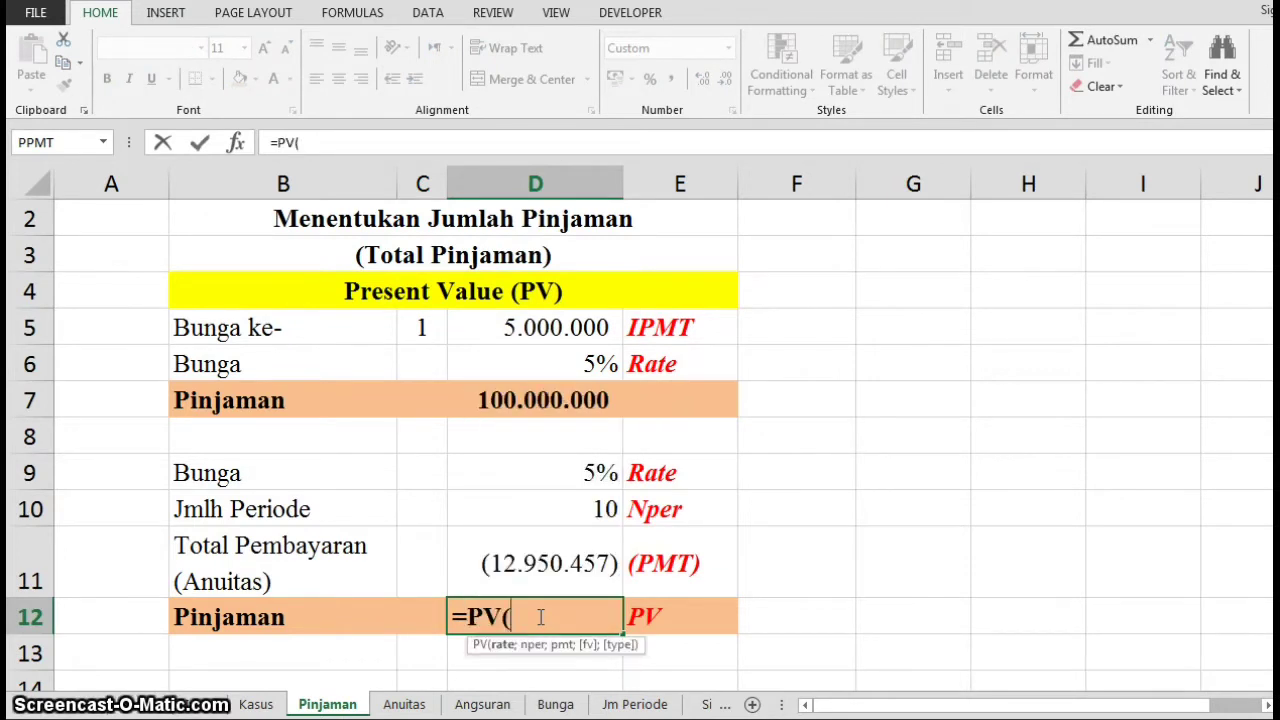
left_click(547, 467)
type(";")
left_click(551, 508)
type(";")
left_click(553, 562)
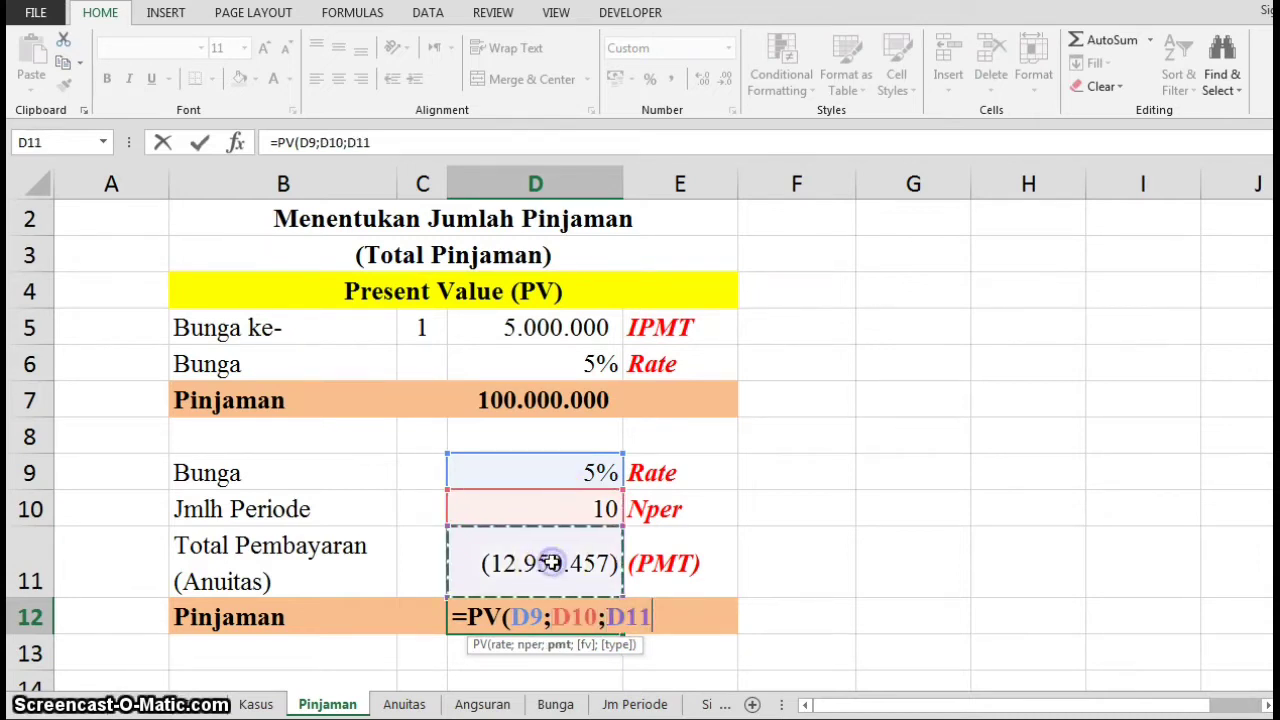
key("Return")
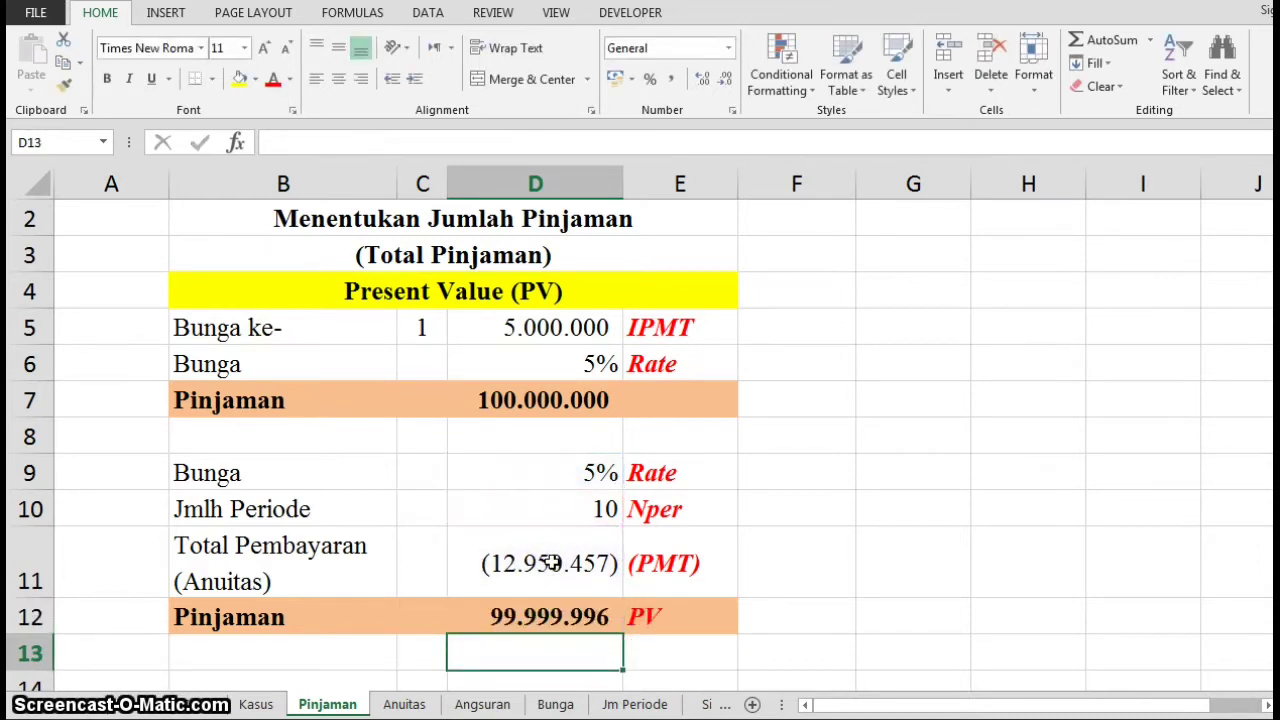
Compare the PV formula cell D12 with the loan amount and first Jumlah Angsuran on the Kasus sheet, and return to Pinjaman
left_click(563, 618)
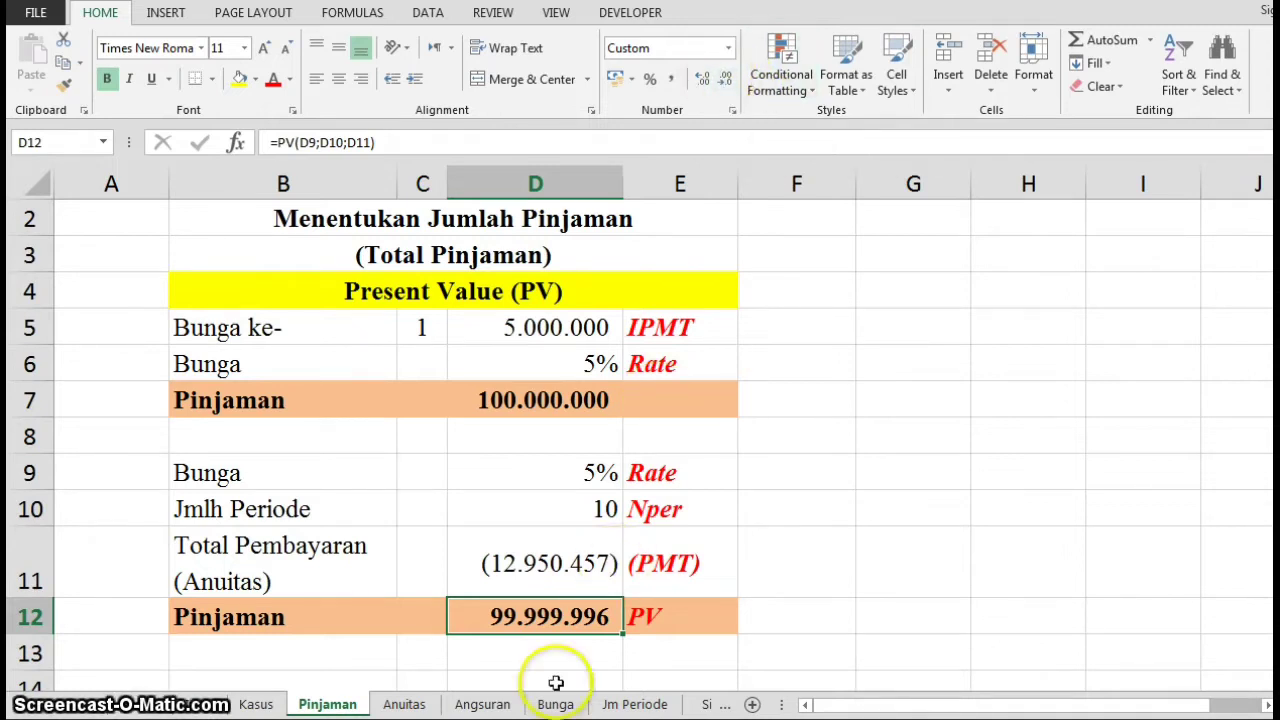
left_click(244, 706)
left_click(334, 443)
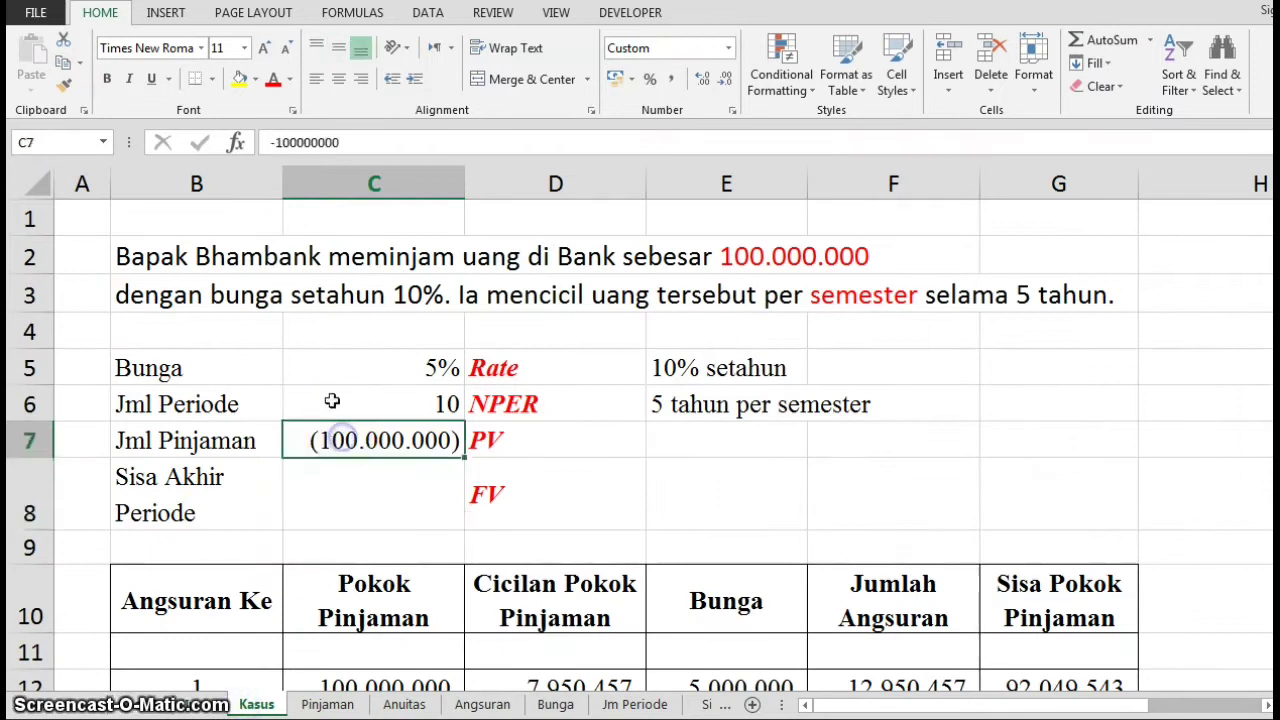
left_click_drag(1278, 358, 1278, 380)
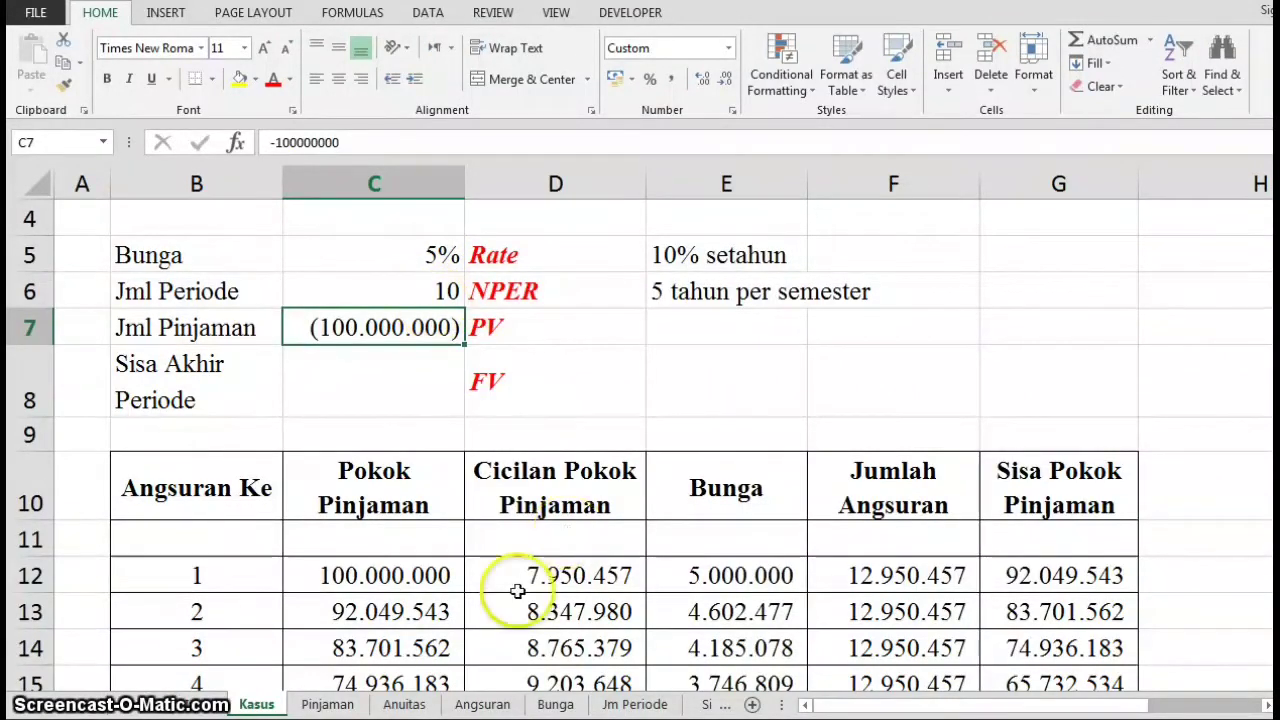
left_click(864, 573)
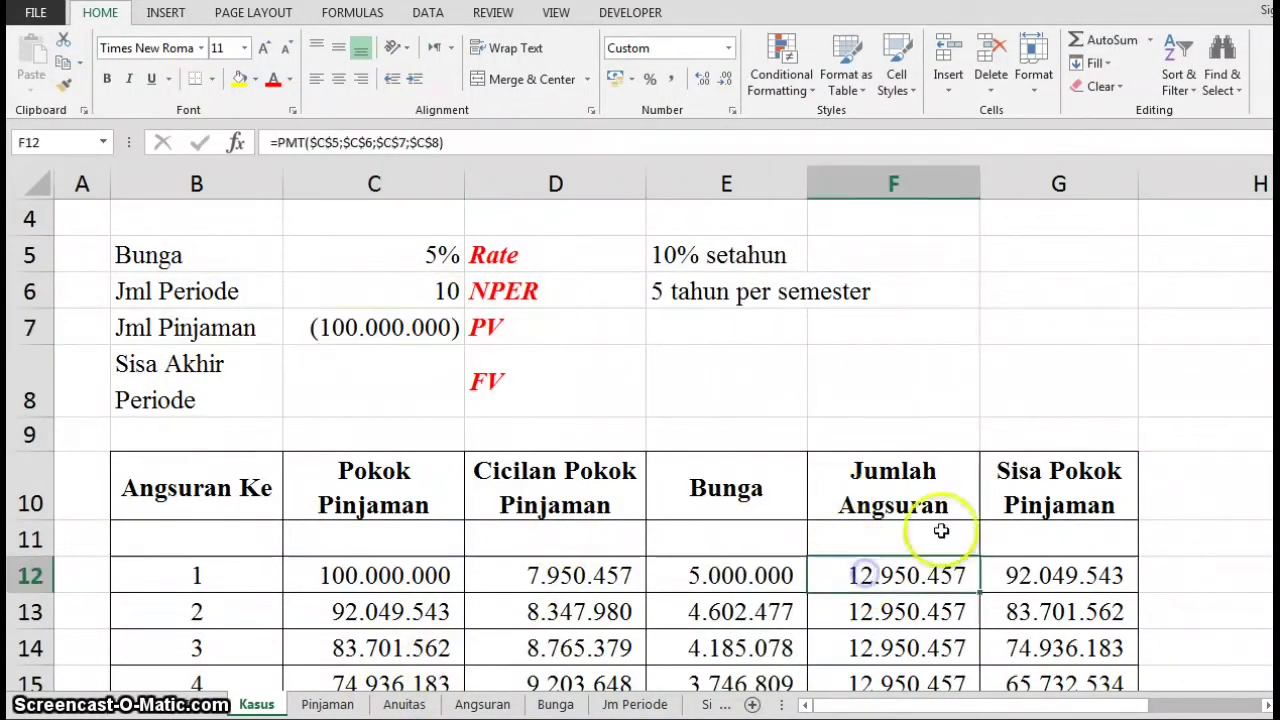
left_click(327, 704)
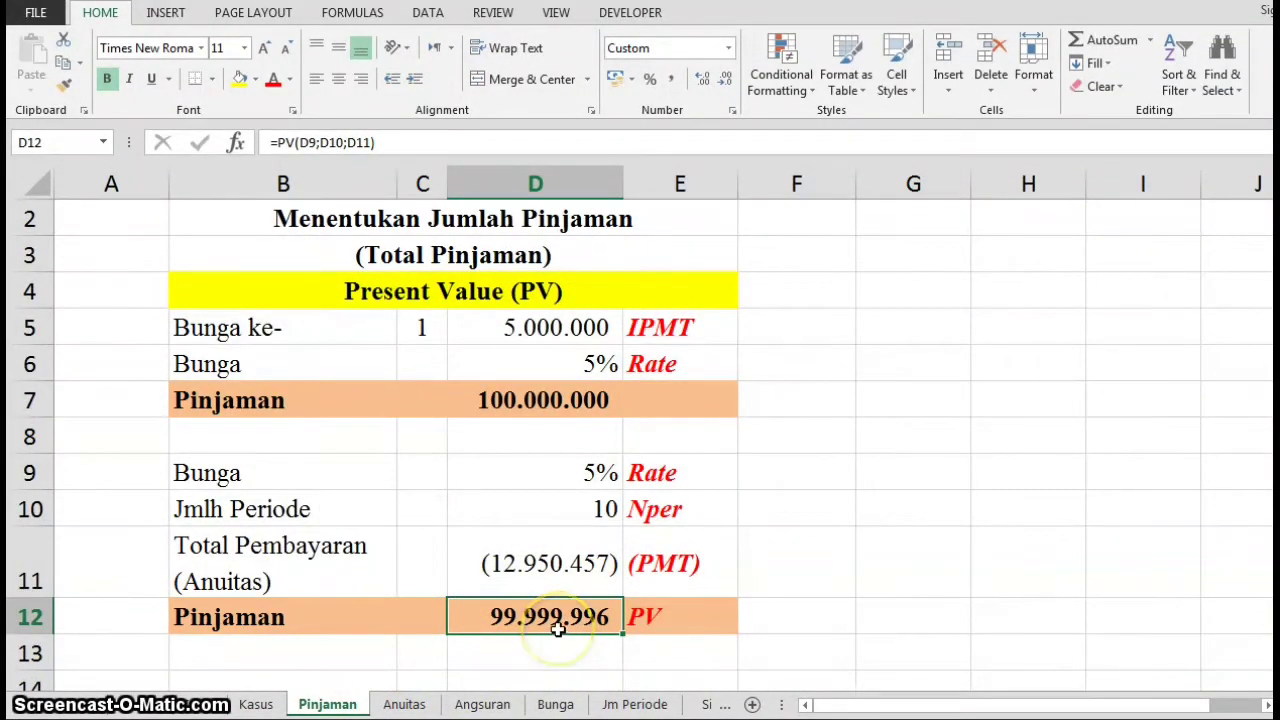
On the Anuitas sheet, calculate the annuity in D9 from rate, number of periods and loan amount with =PMT(D6;D7;D8)
left_click(405, 704)
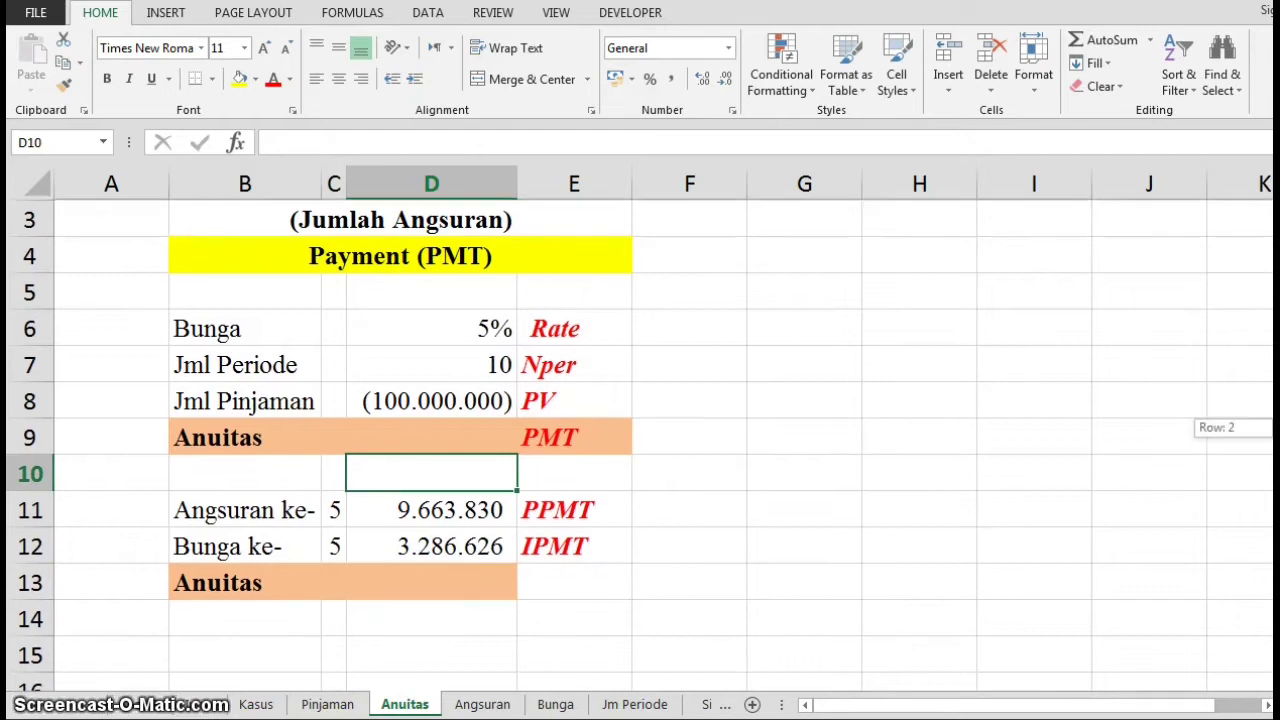
scroll(583, 326, "up", 2)
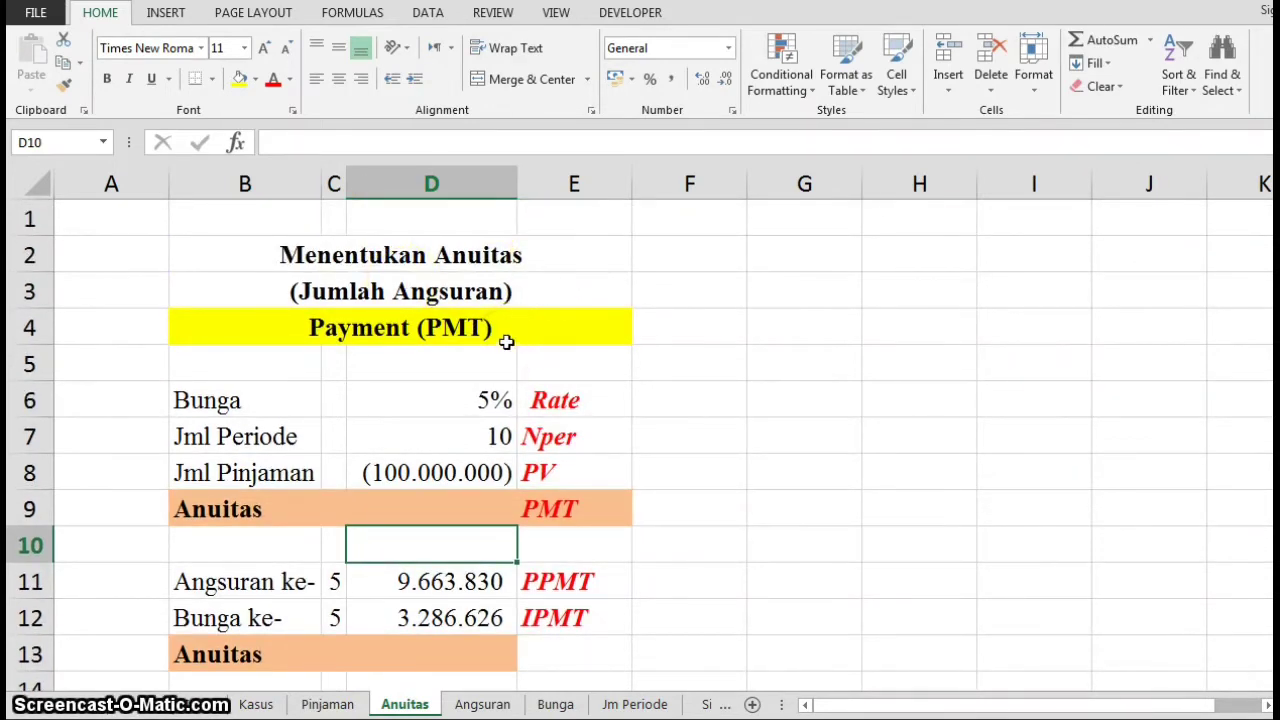
left_click(397, 506)
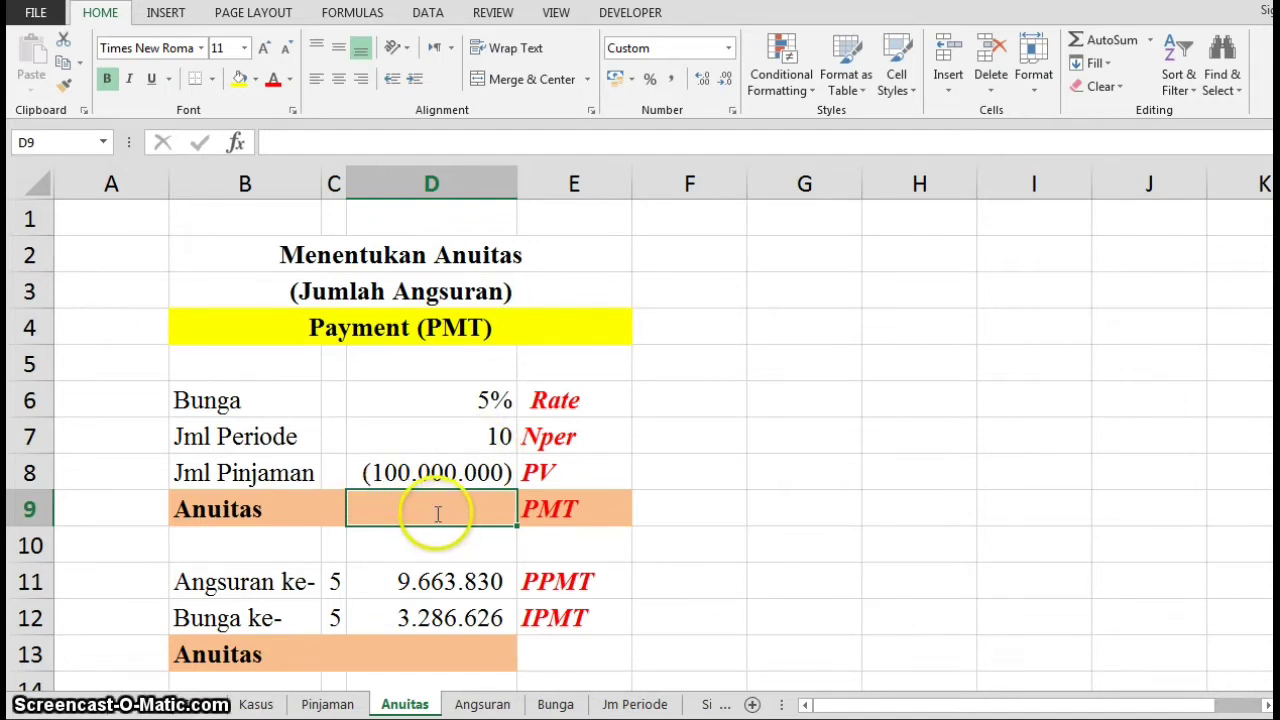
type("=pmt")
key("Tab")
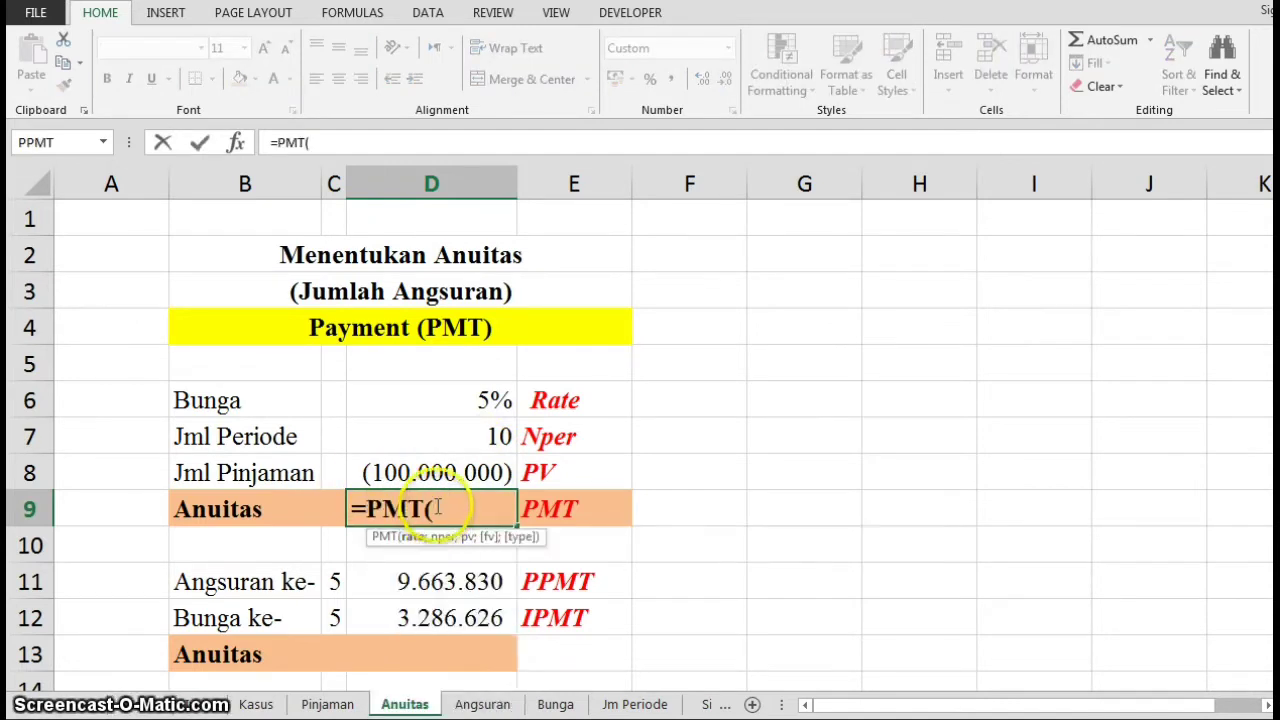
left_click(428, 409)
type(";")
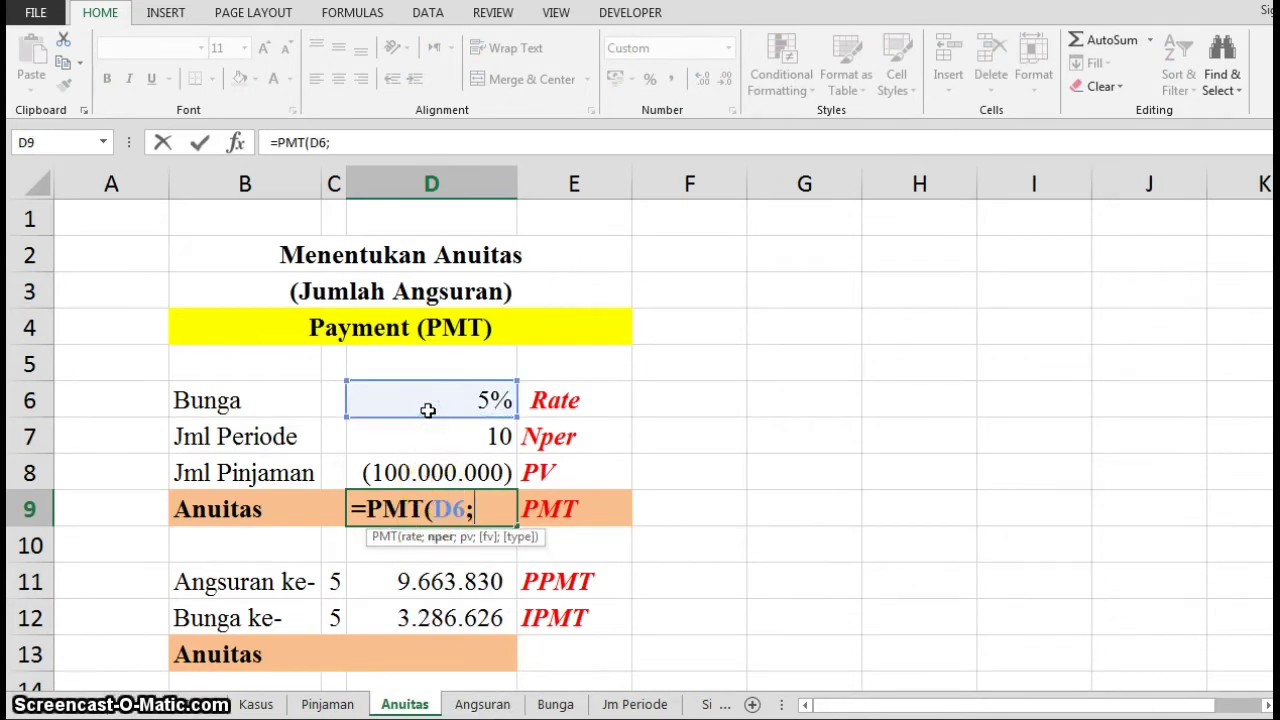
left_click(427, 437)
type(";")
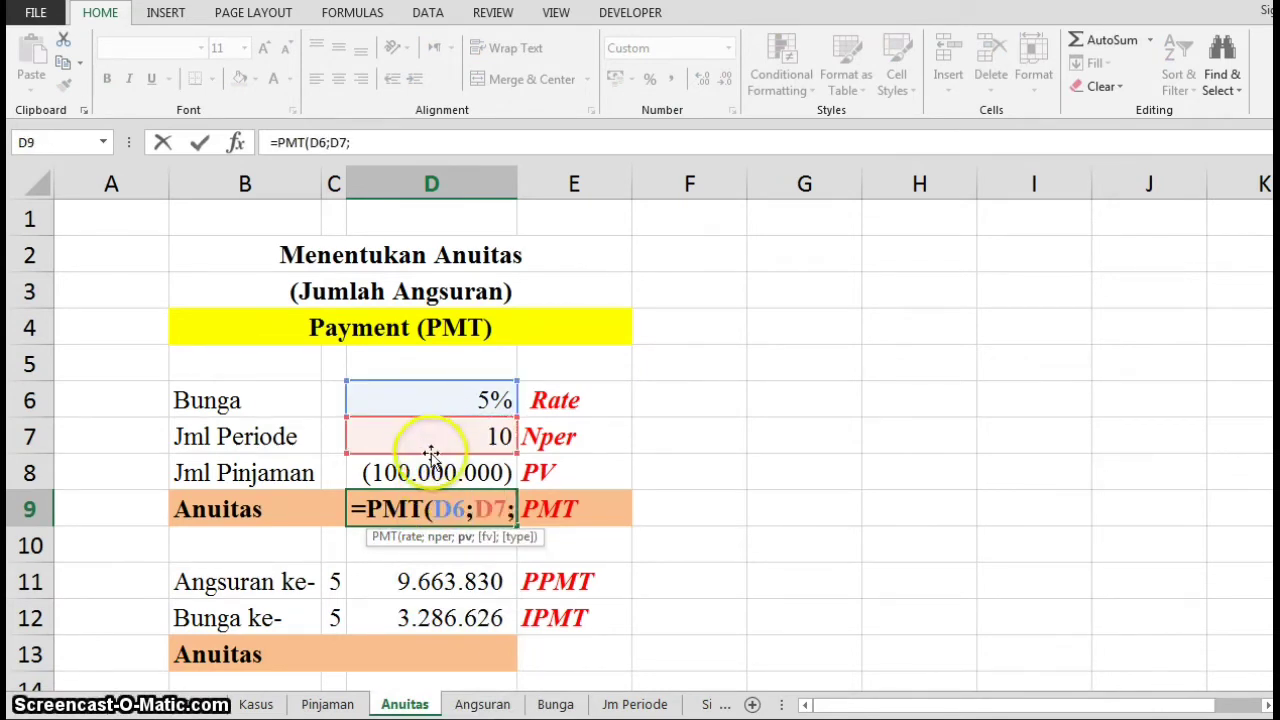
left_click(432, 473)
key("Return")
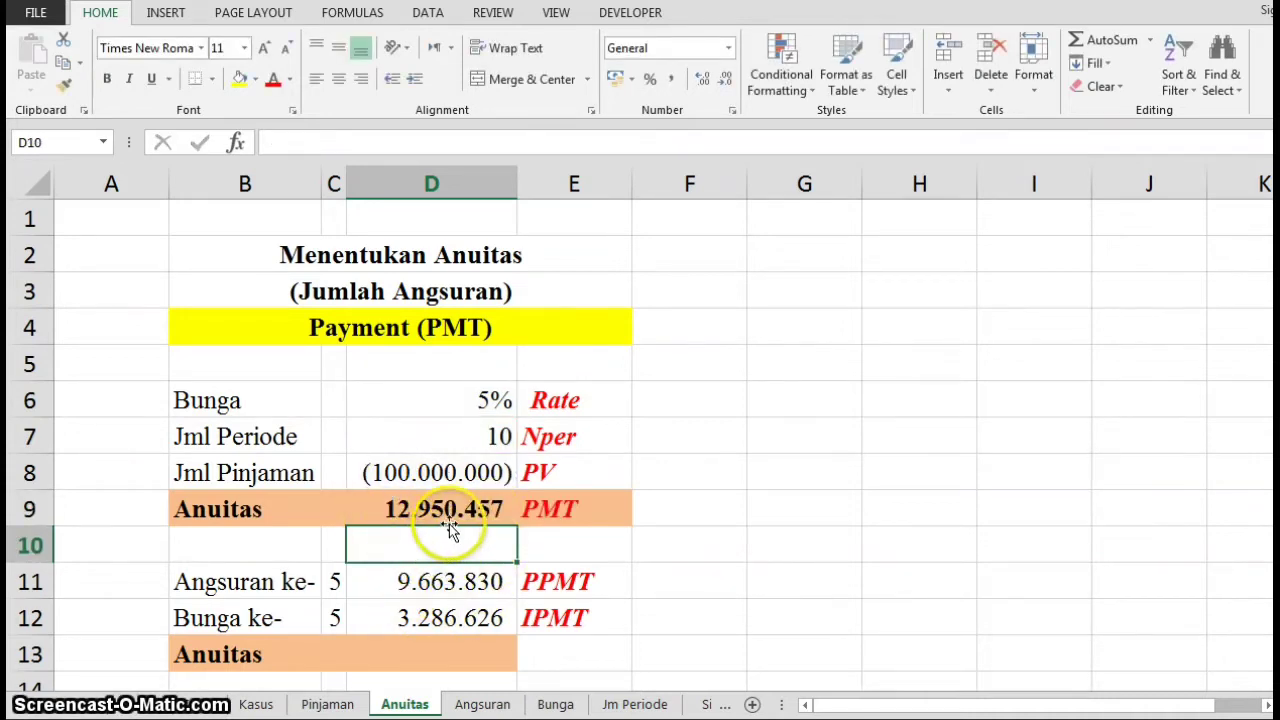
Check Jumlah Angsuran on the Kasus sheet, and add the fifth instalment and interest on Anuitas in D13 with =D11+D12
left_click(262, 706)
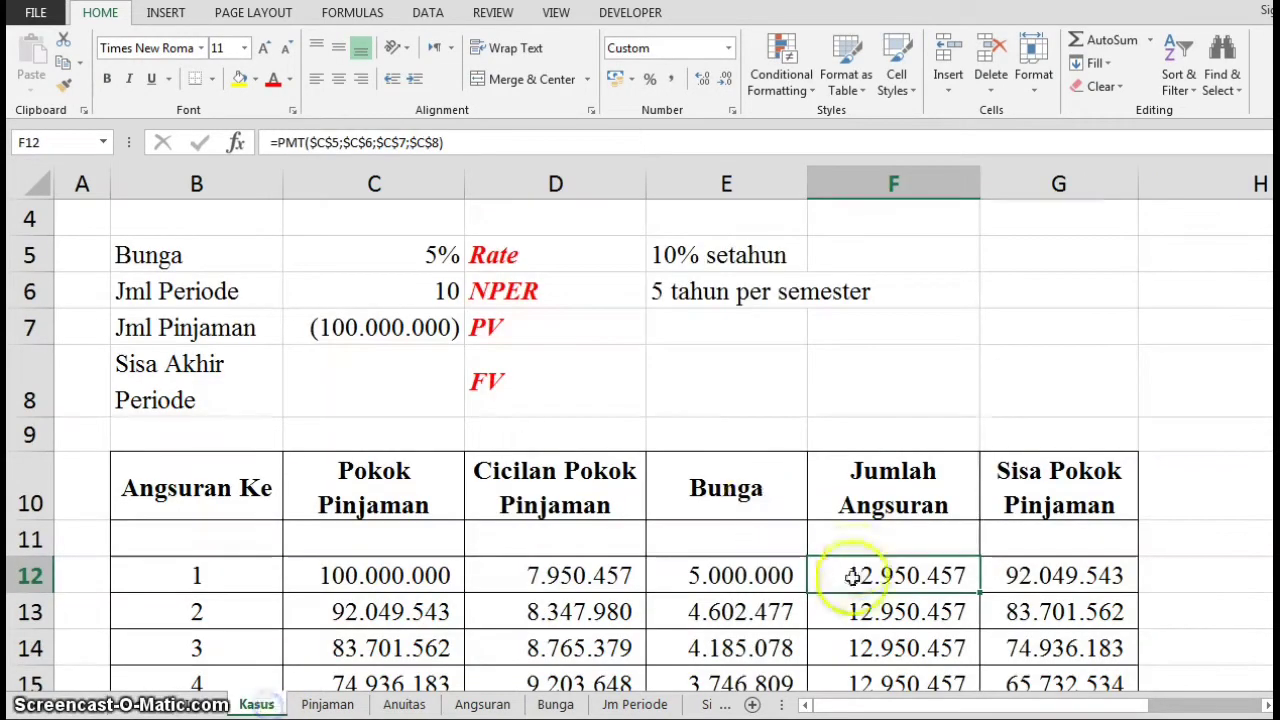
left_click(388, 706)
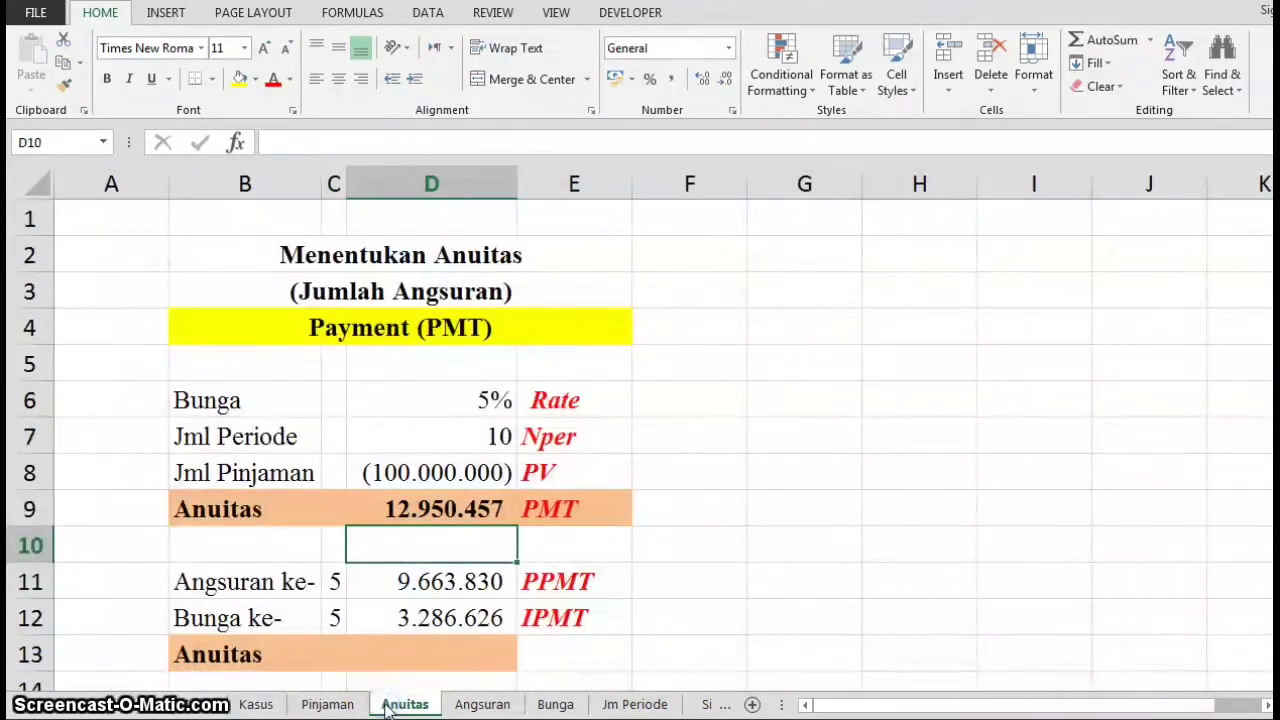
left_click(440, 661)
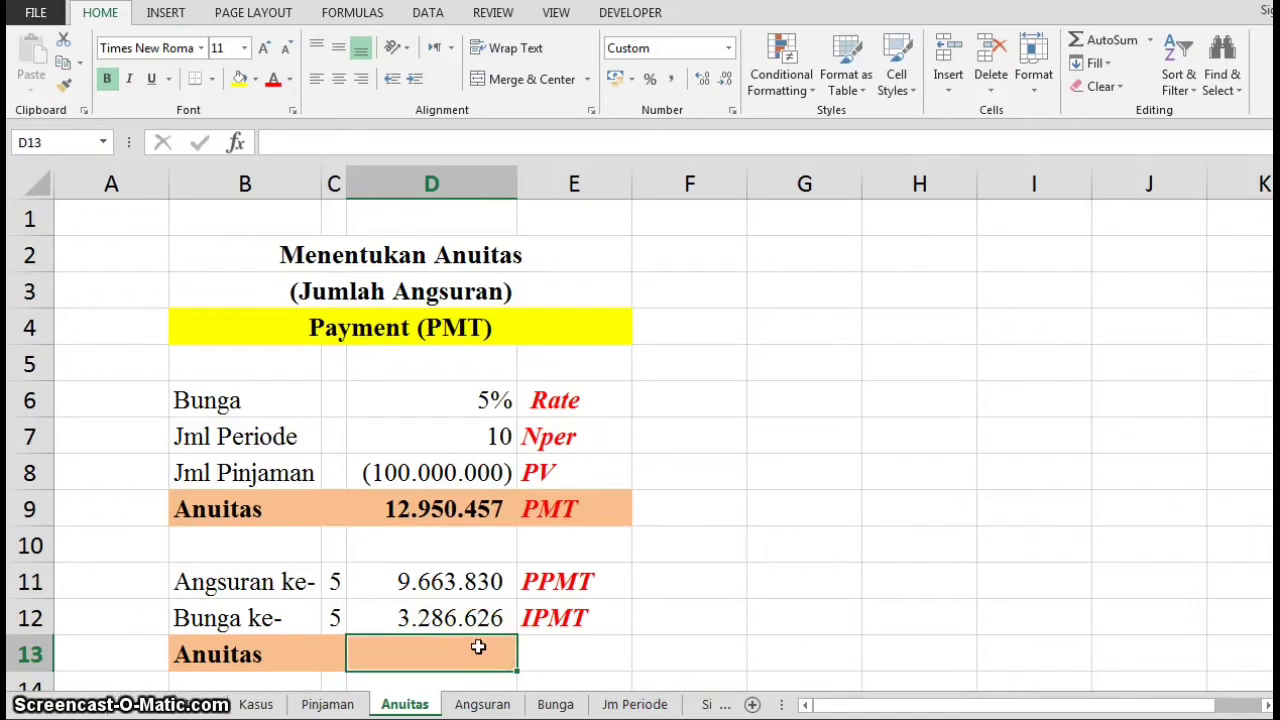
left_click(493, 652)
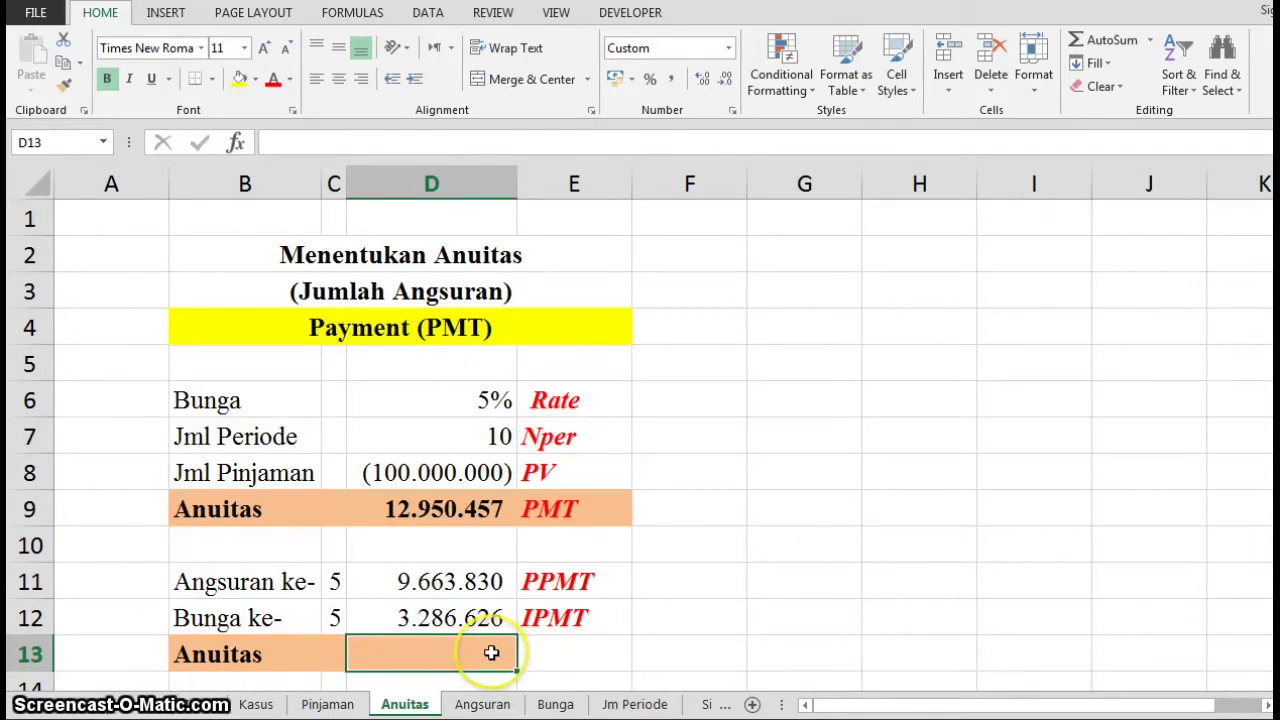
type("=")
key("Up")
key("Up")
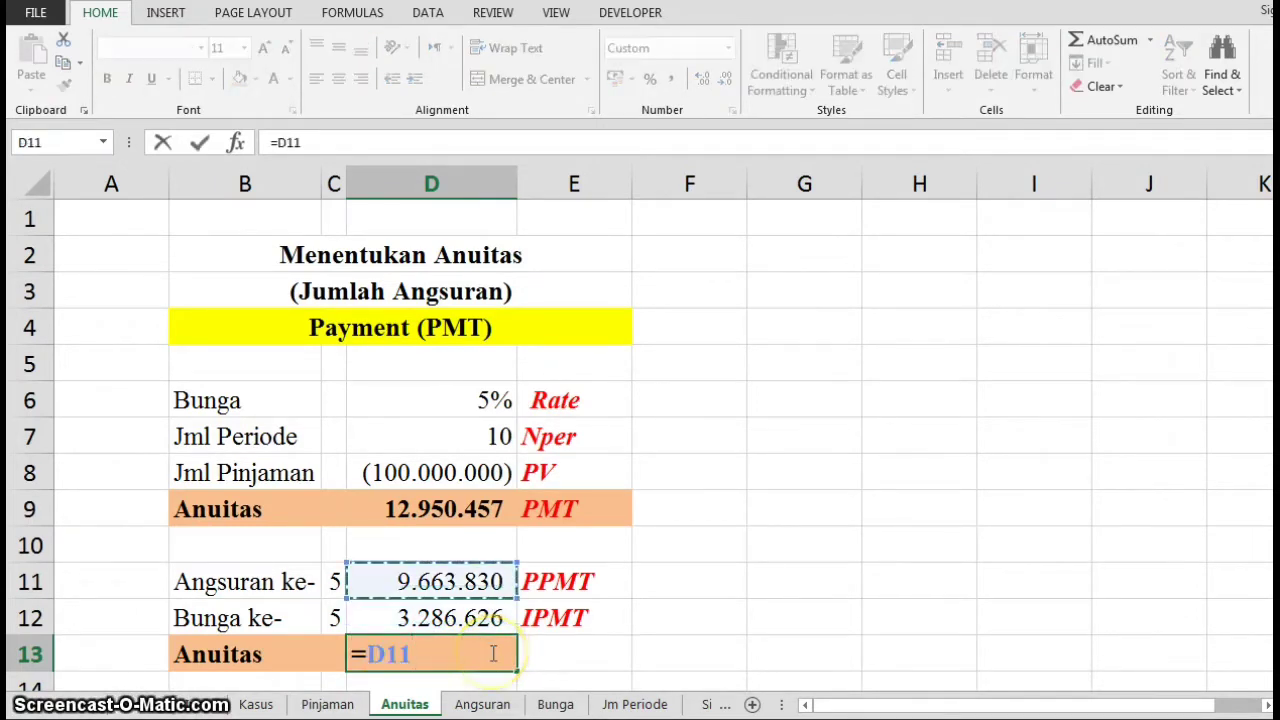
key("Up")
key("Return")
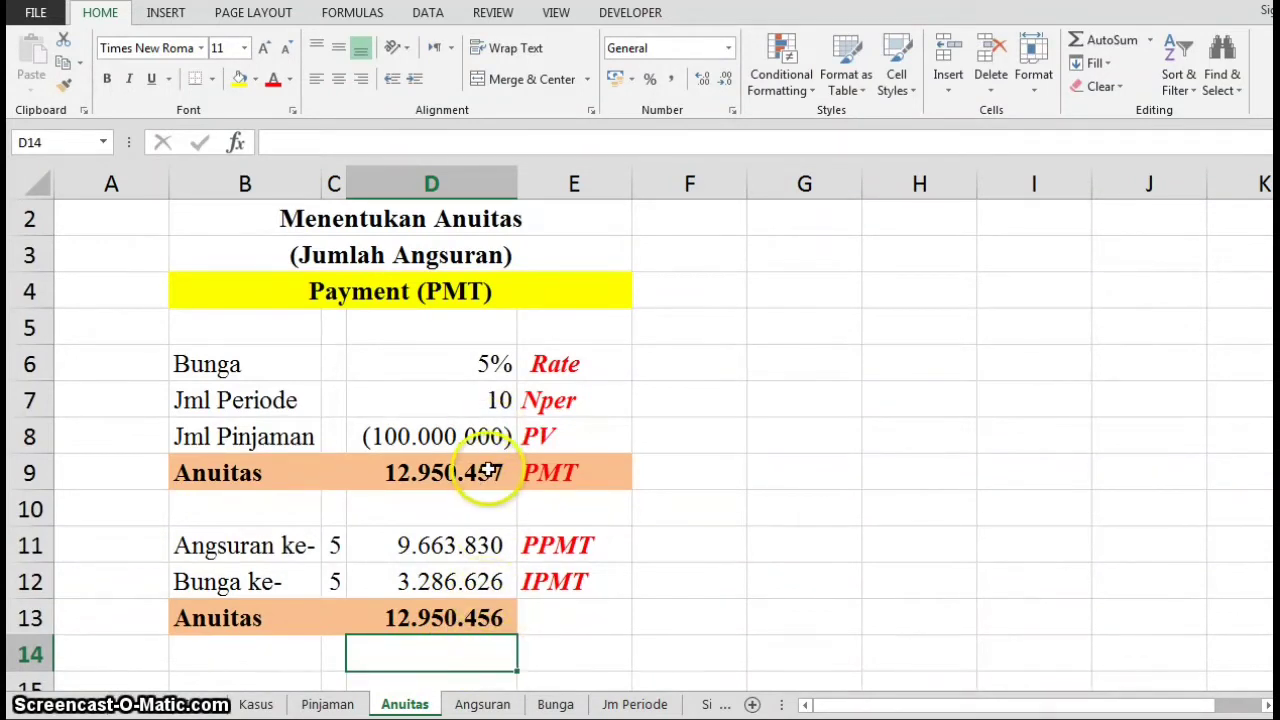
Compare the fifth principal instalment in D11 of the Anuitas sheet with Cicilan Pokok Pinjaman for period 5 on the Kasus sheet
left_click(409, 543)
left_click(272, 706)
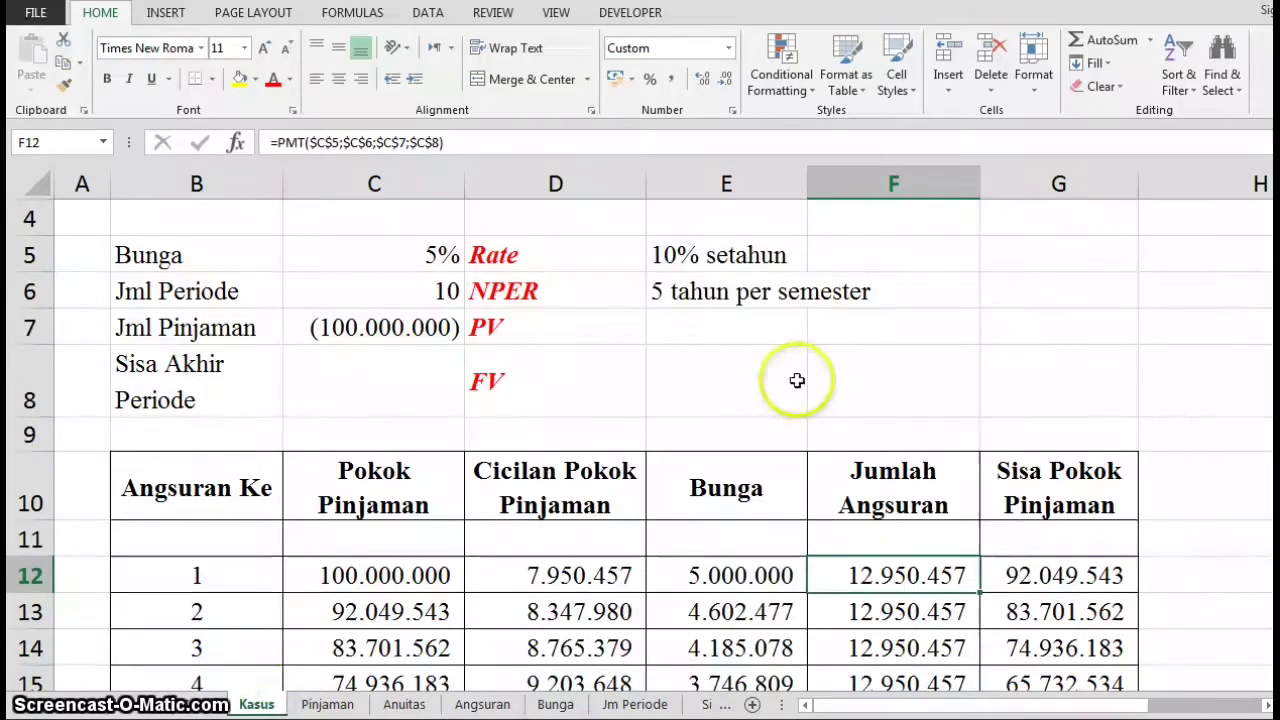
left_click_drag(1278, 380, 1278, 394)
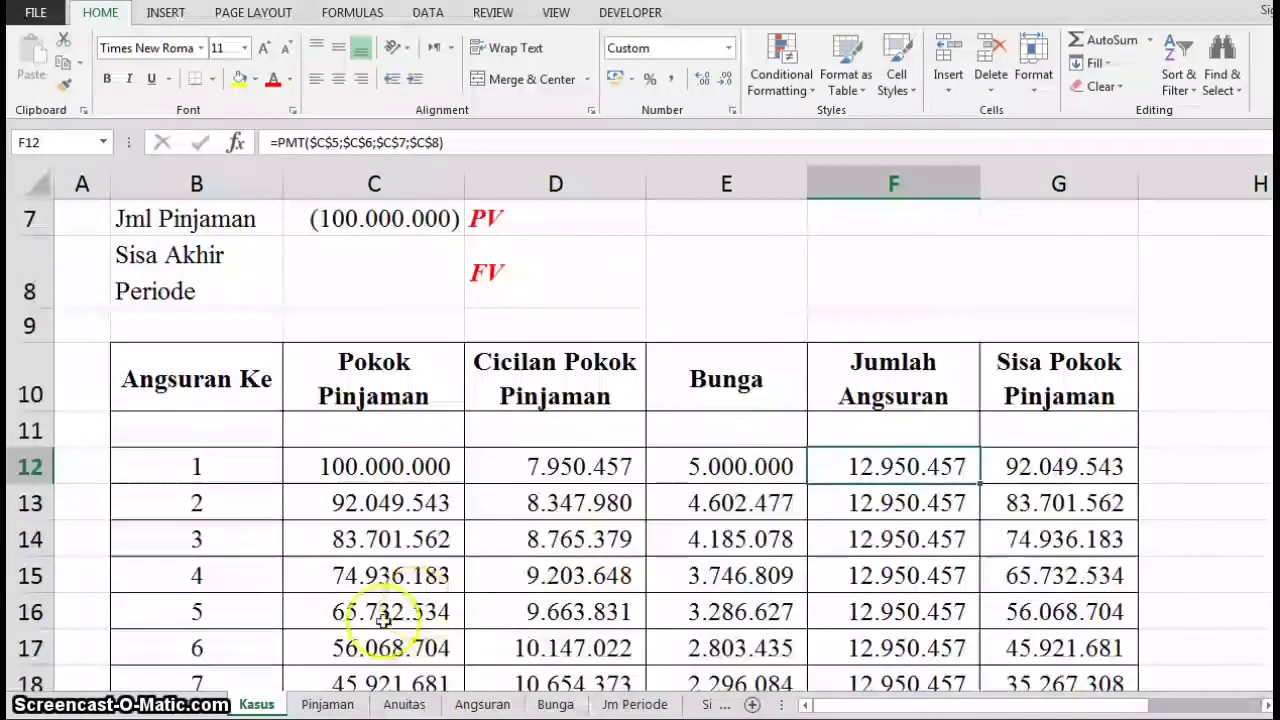
left_click(503, 618)
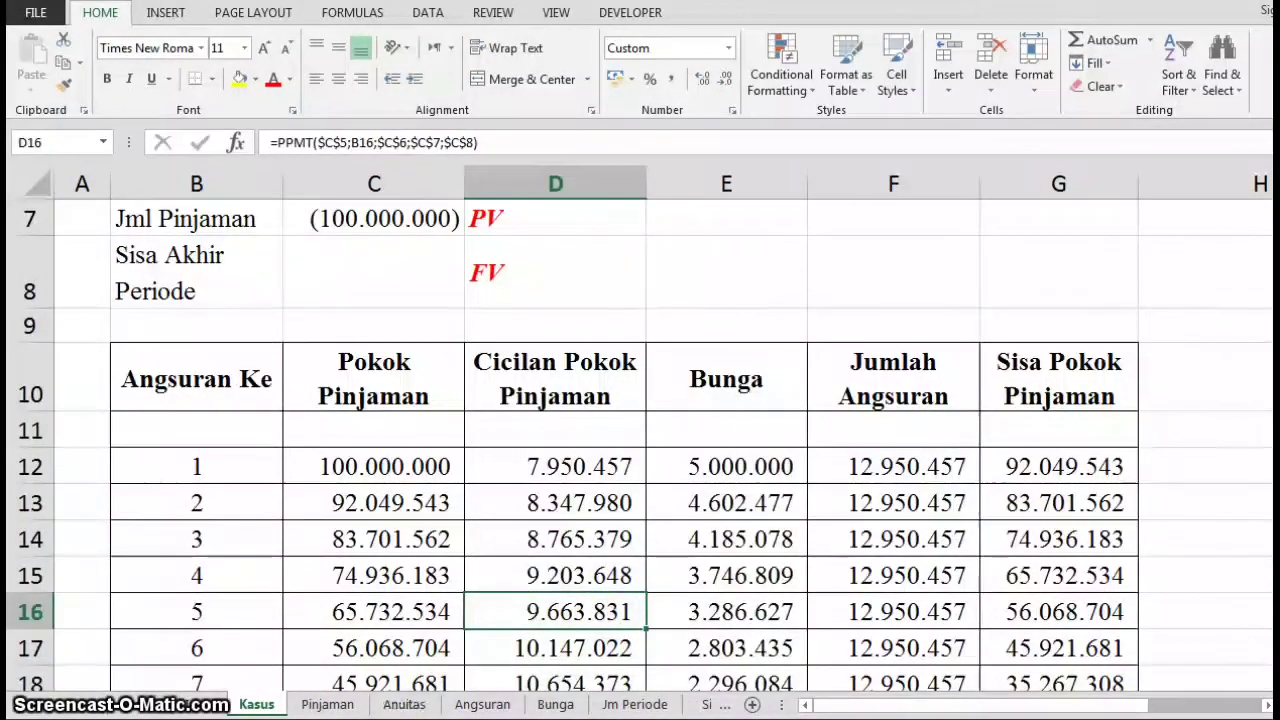
On the Anuitas sheet, set the fifth principal instalment in D11 to 9663831
left_click(392, 706)
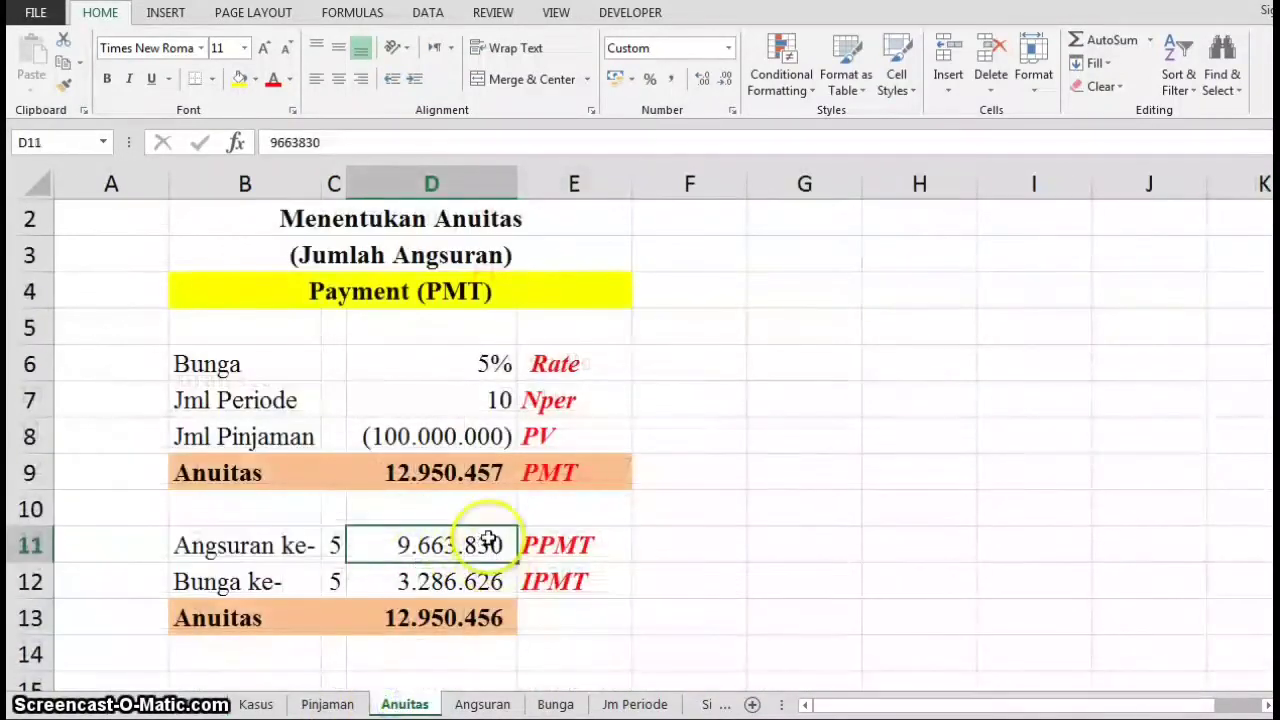
left_click(377, 136)
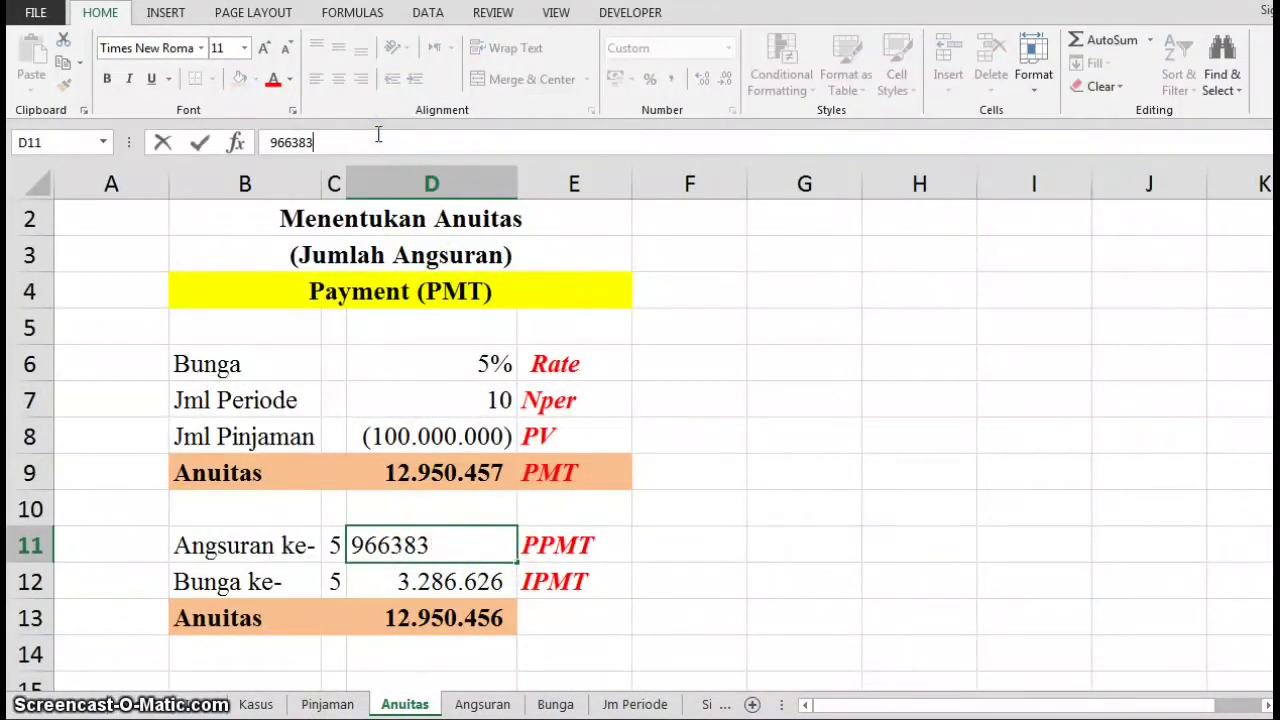
type("1")
key("Return")
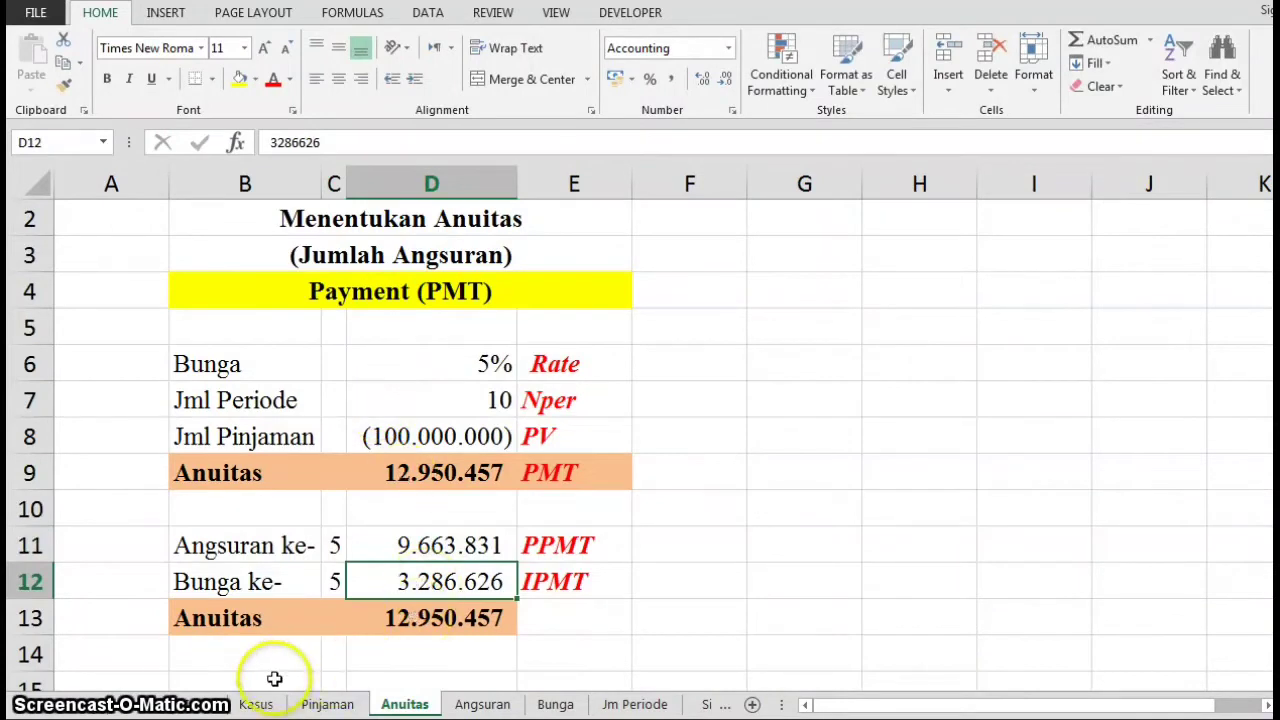
Check the period 5 Bunga on the Kasus sheet, set D12 on Anuitas to 3286627, and recheck against Kasus
left_click(255, 705)
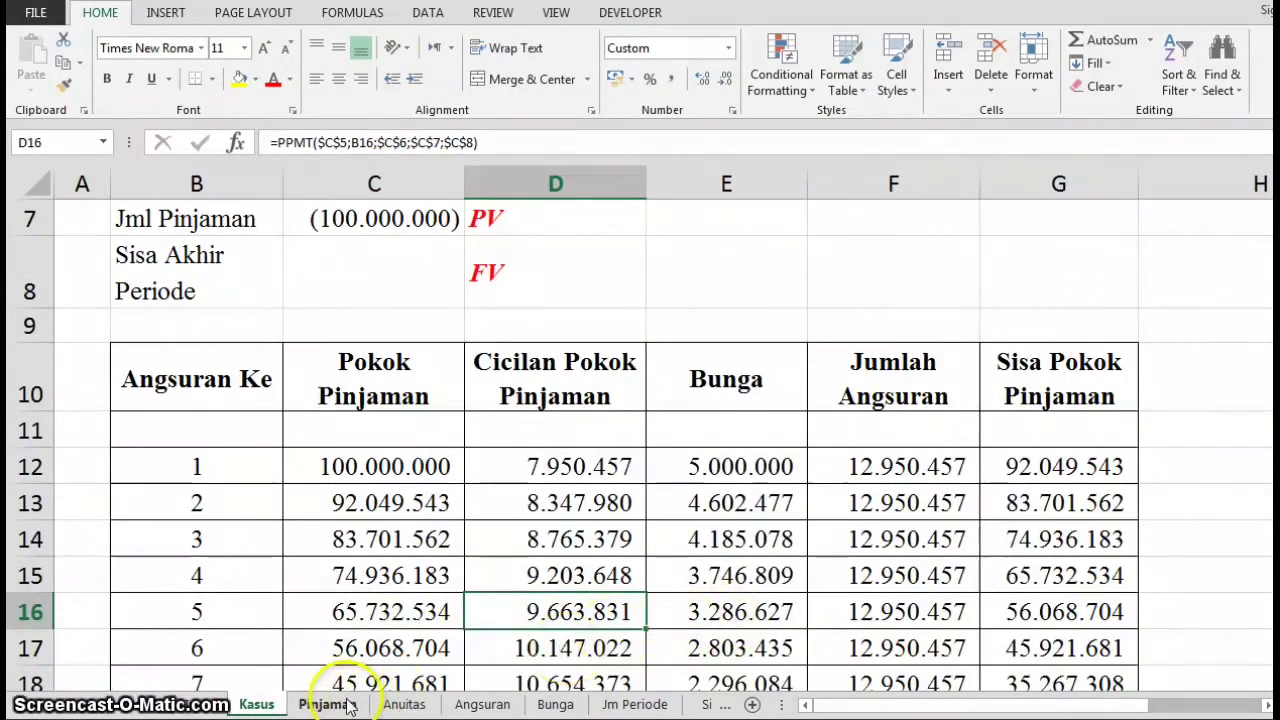
left_click(392, 705)
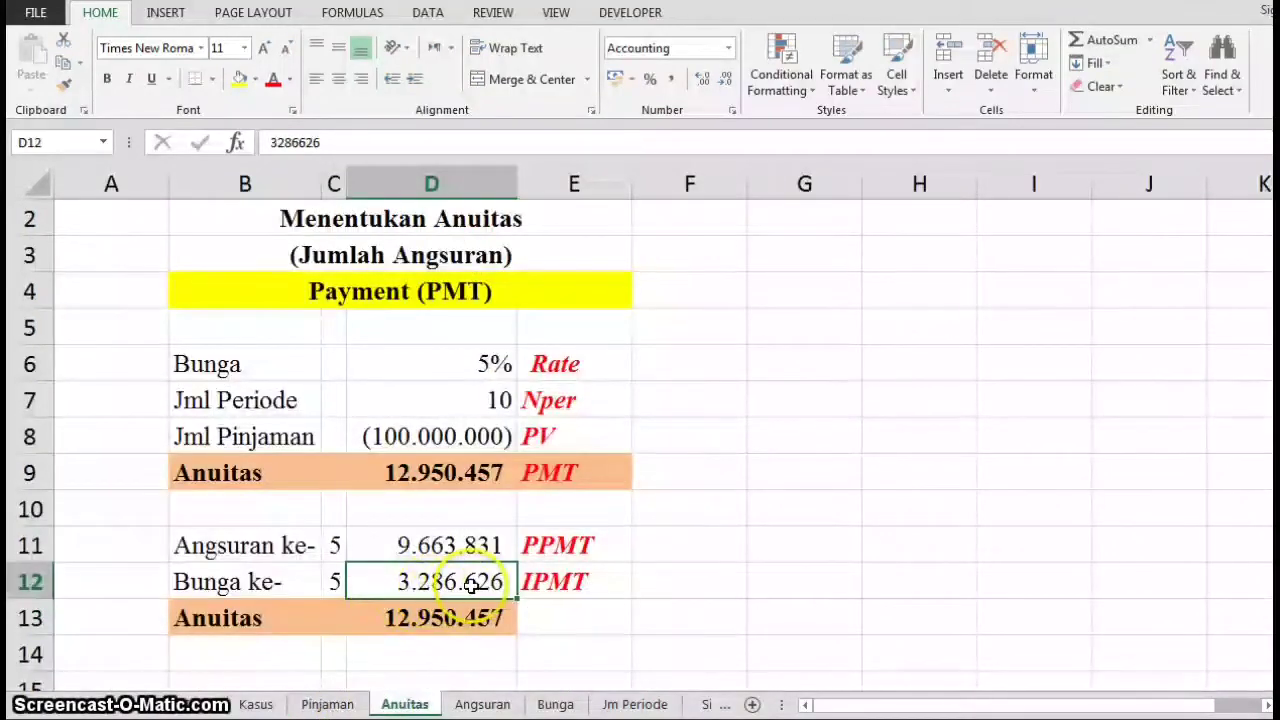
left_click(430, 145)
key("BackSpace")
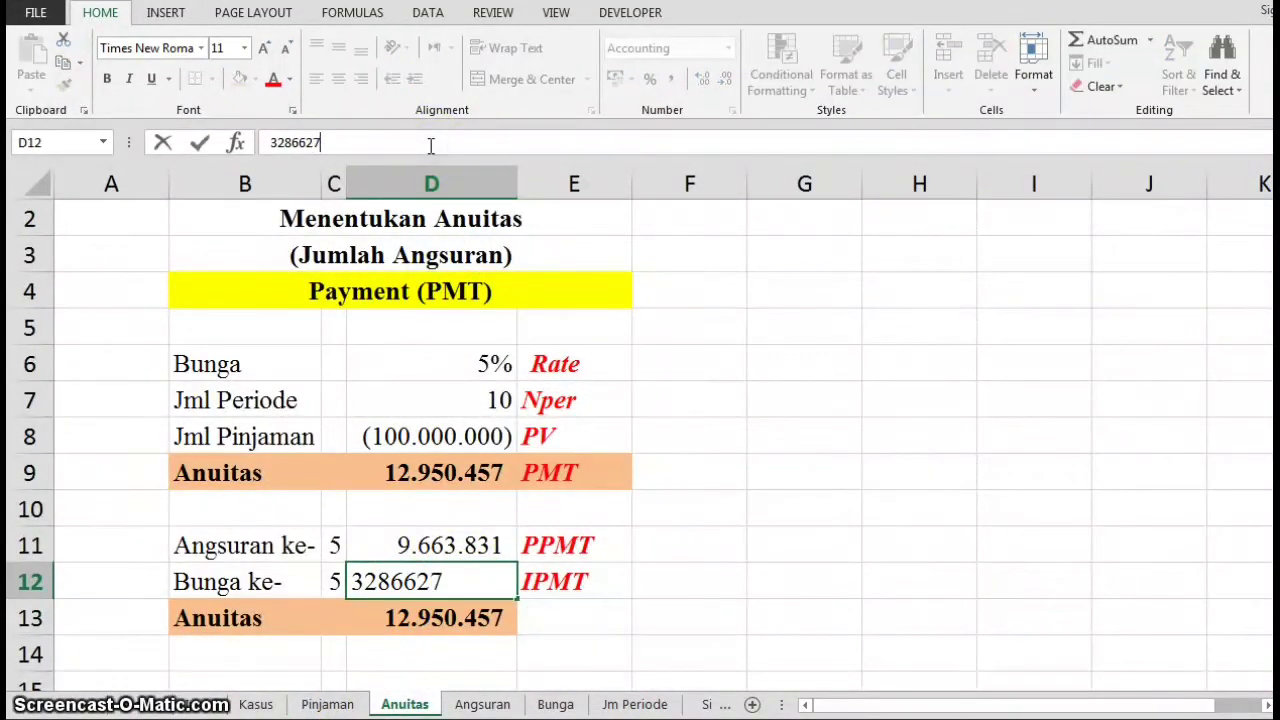
key("Return")
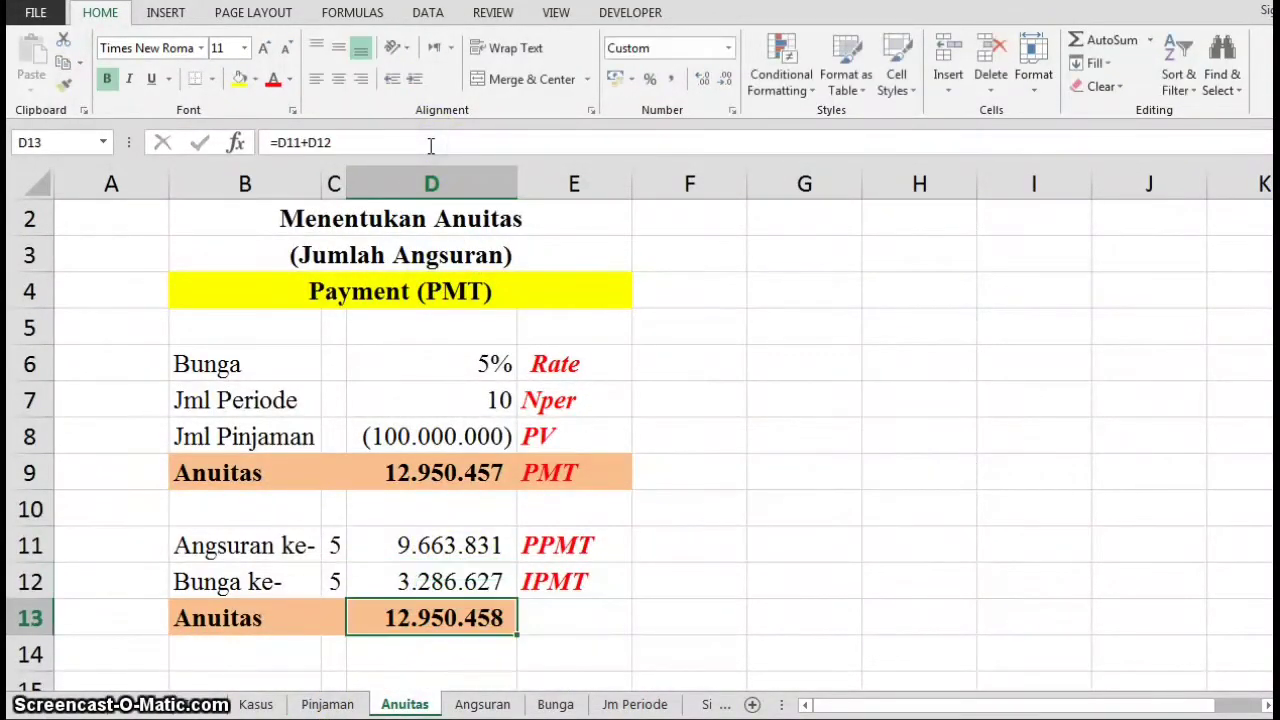
left_click(275, 705)
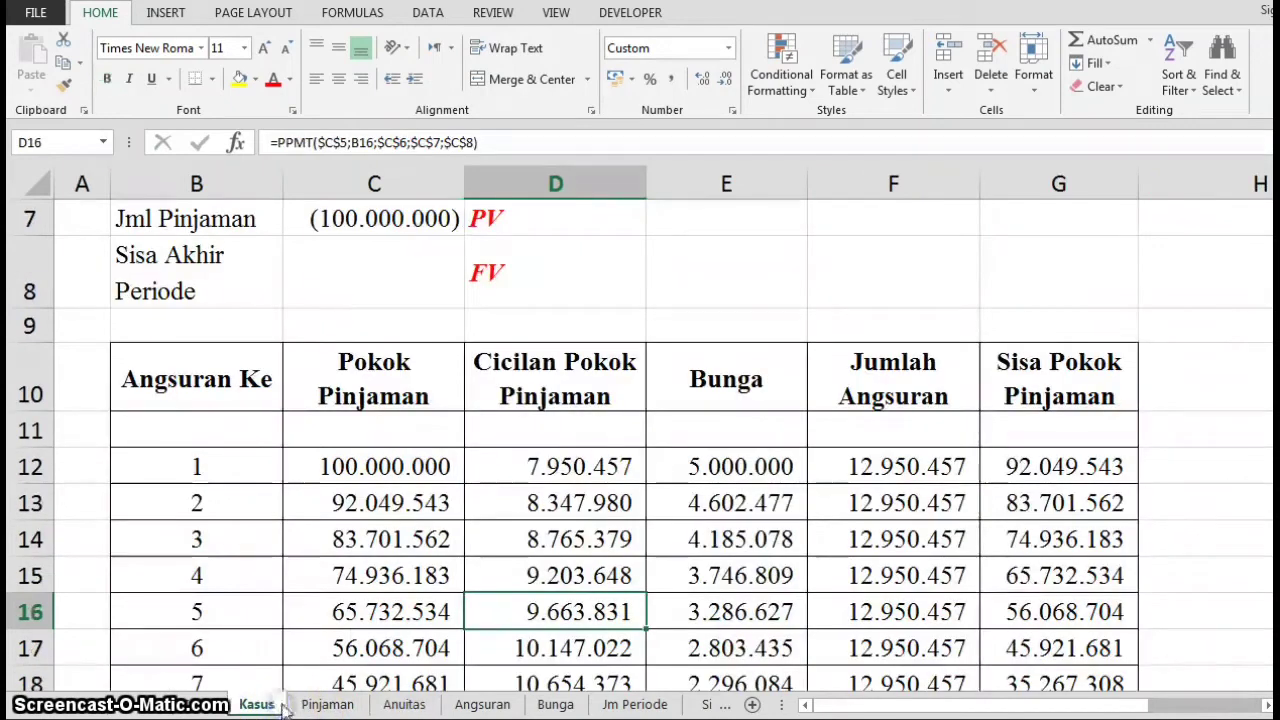
left_click(400, 704)
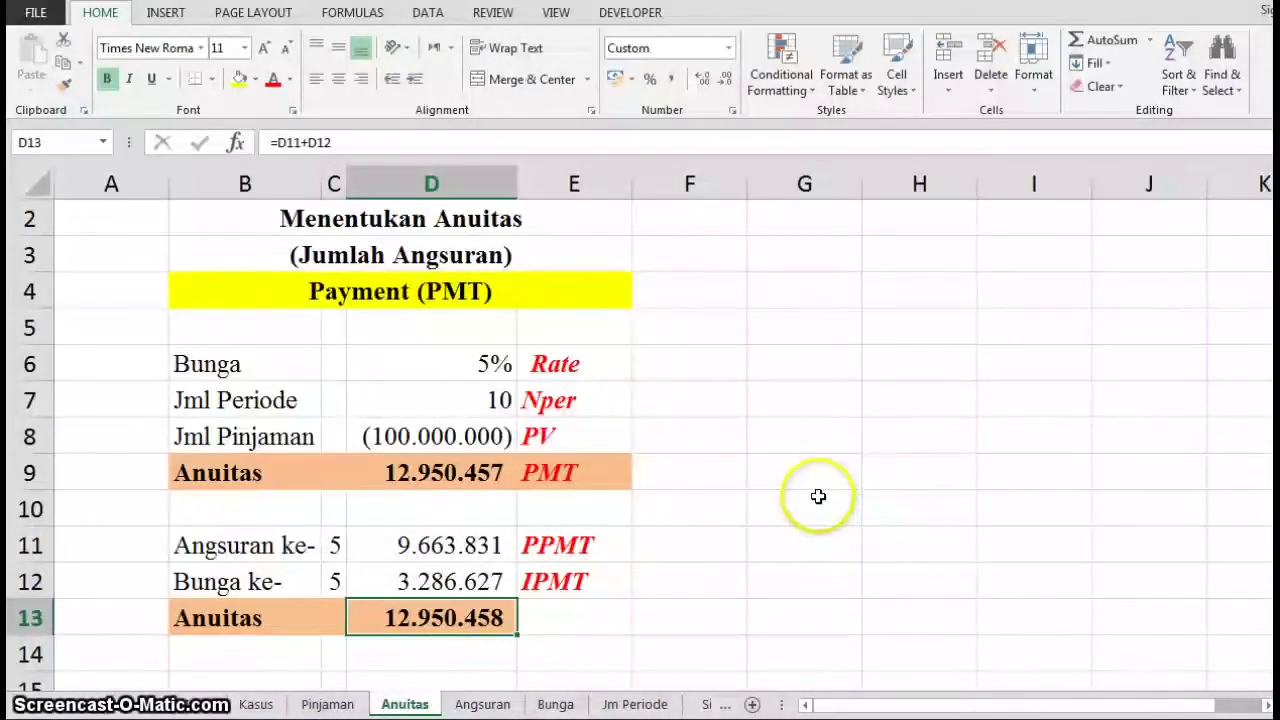
On the Angsuran sheet, calculate the first period's interest in D8 from rate and loan amount with =D7*D5
left_click(484, 704)
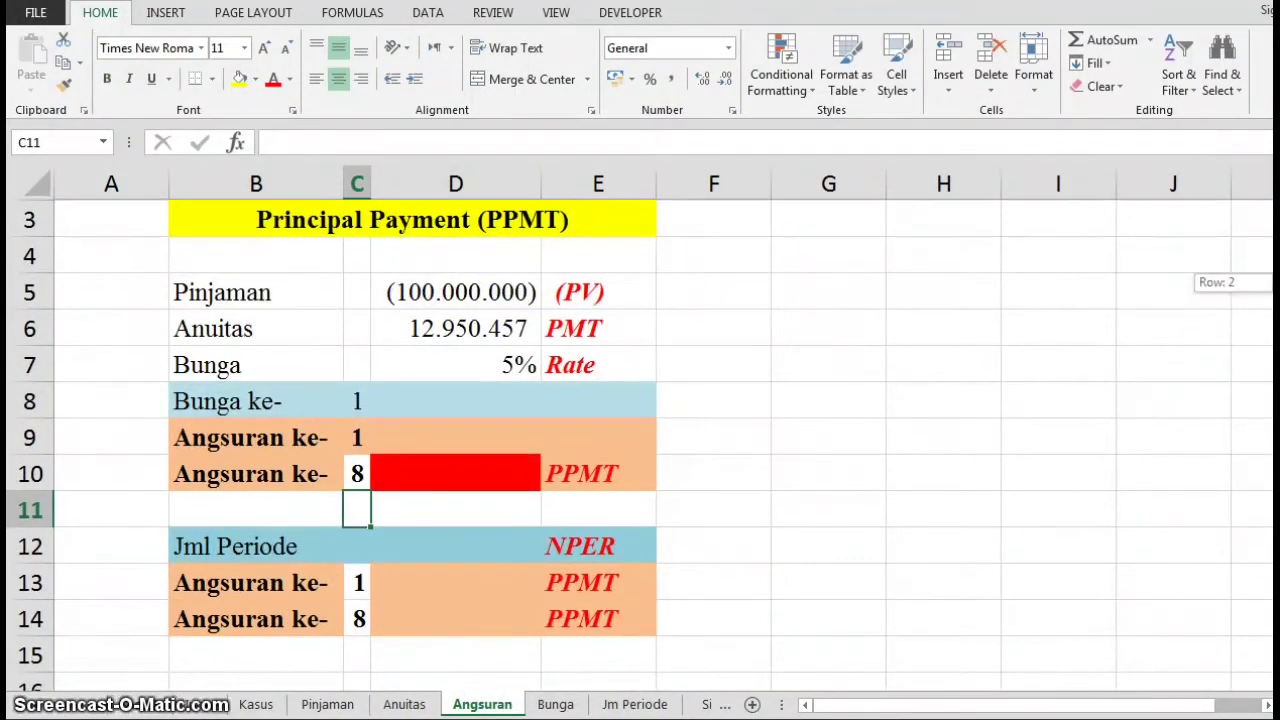
scroll(640, 440, "up", 1)
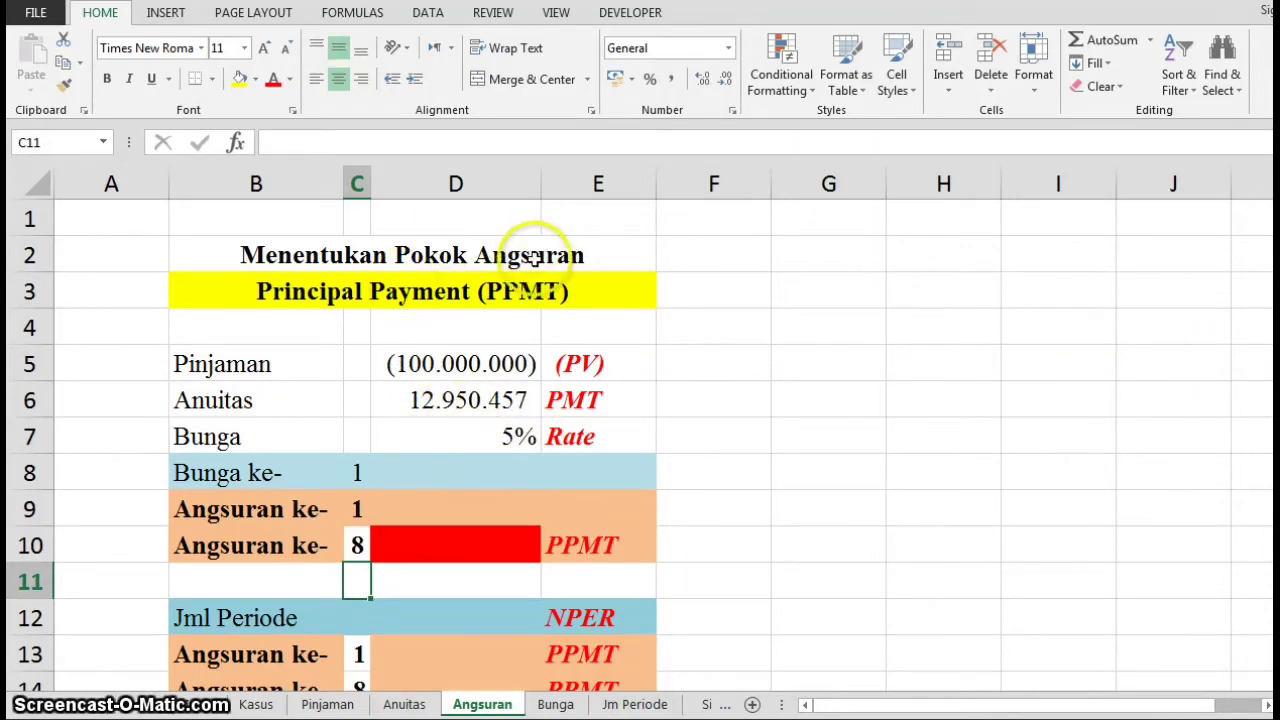
left_click(406, 507)
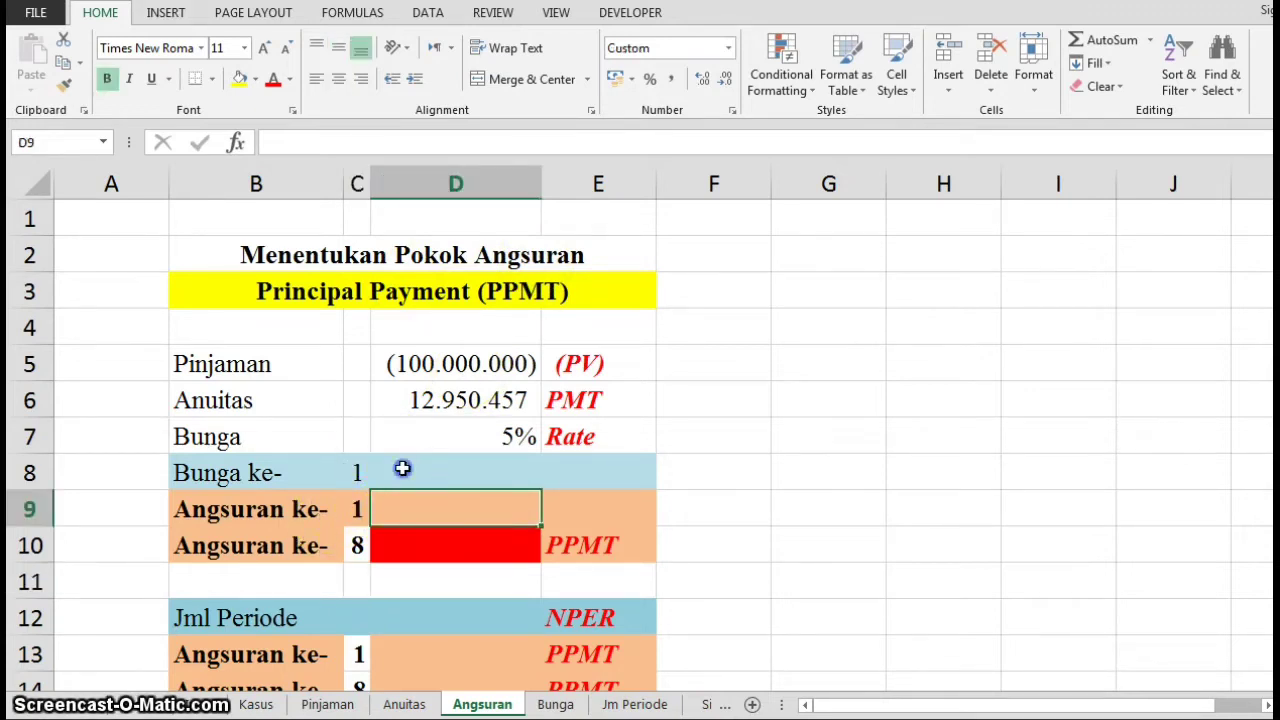
left_click(402, 468)
type("=")
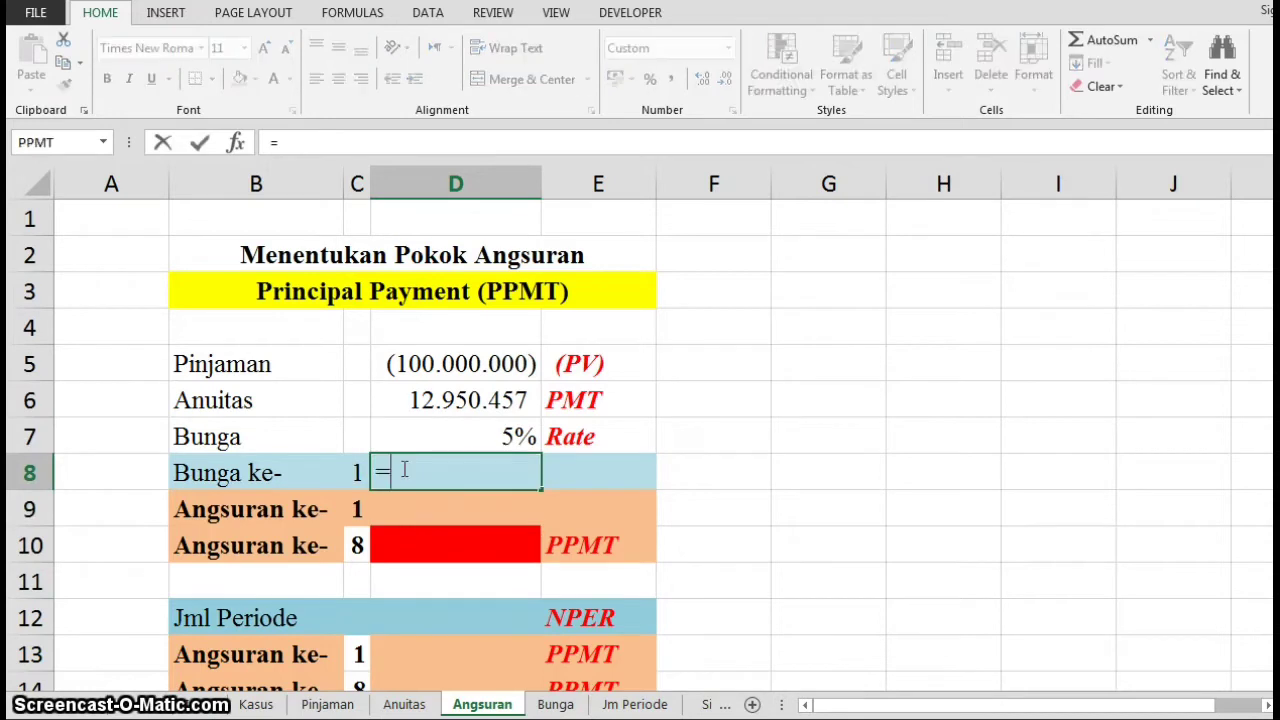
key("Up")
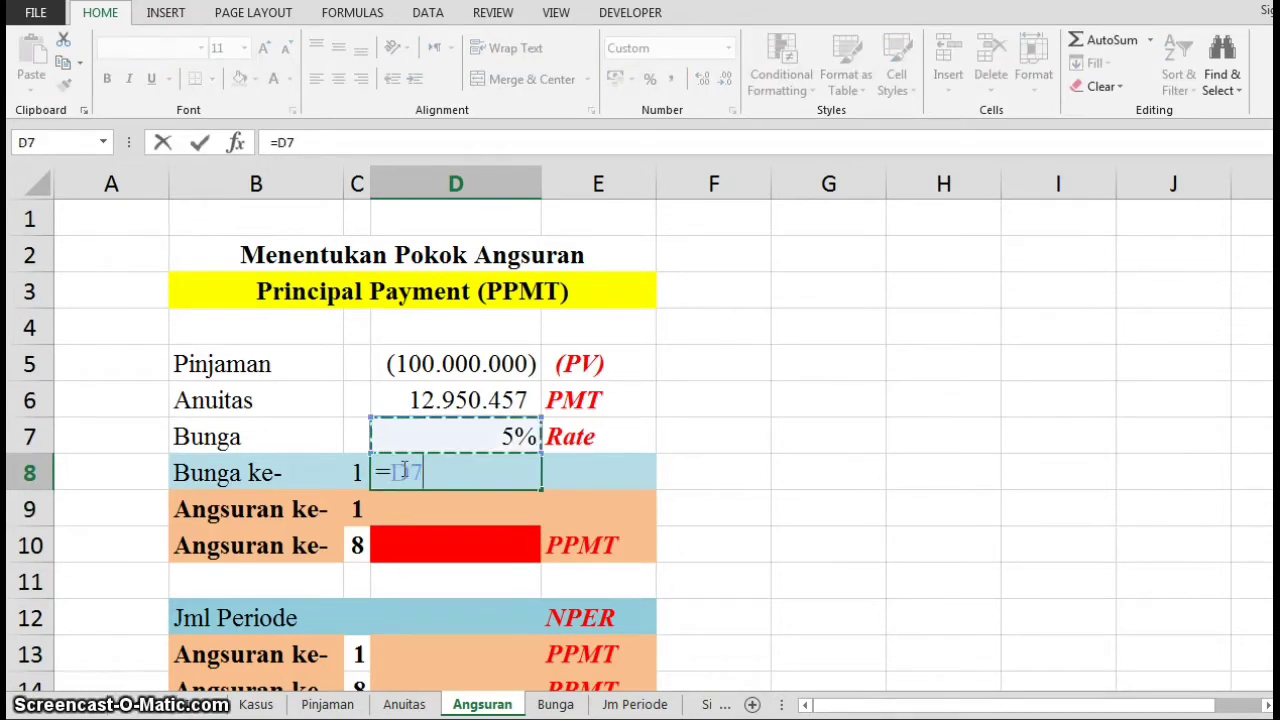
type("*")
key("Up")
key("Up")
key("Up")
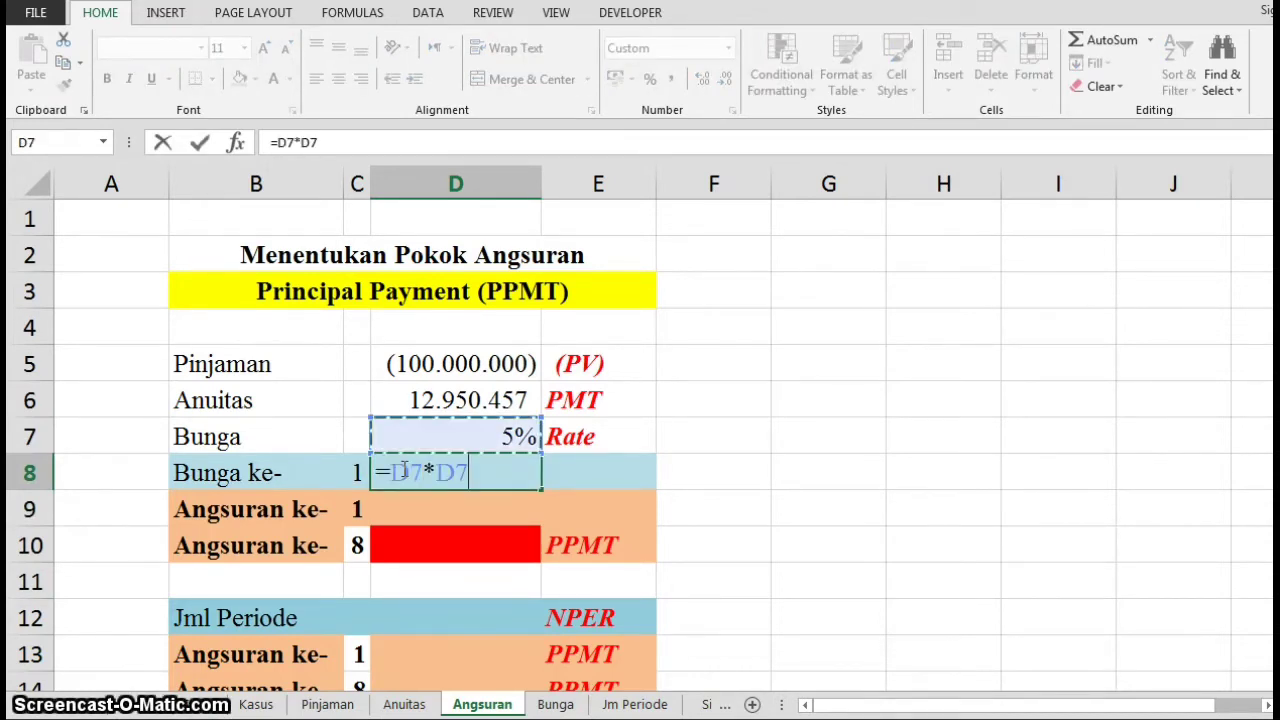
key("Return")
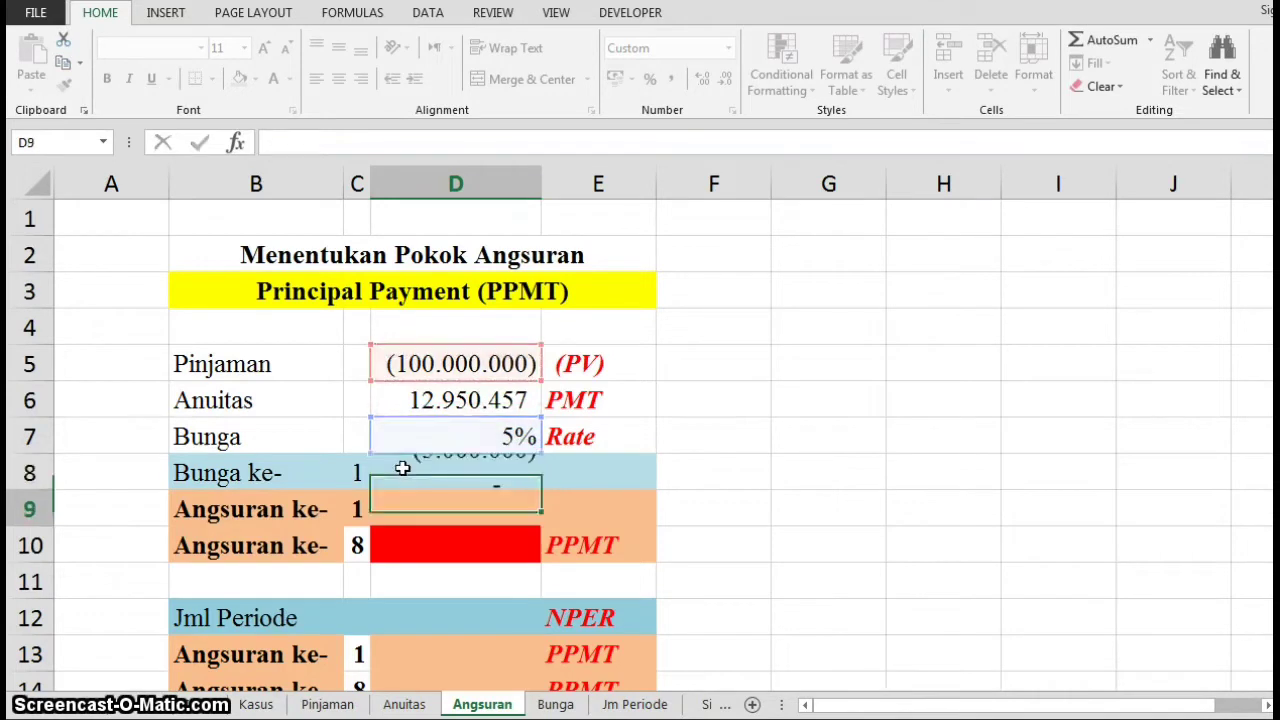
Reverse the sign of the first interest in D8 by extending its formula to =D7*D5*-1
left_click(449, 470)
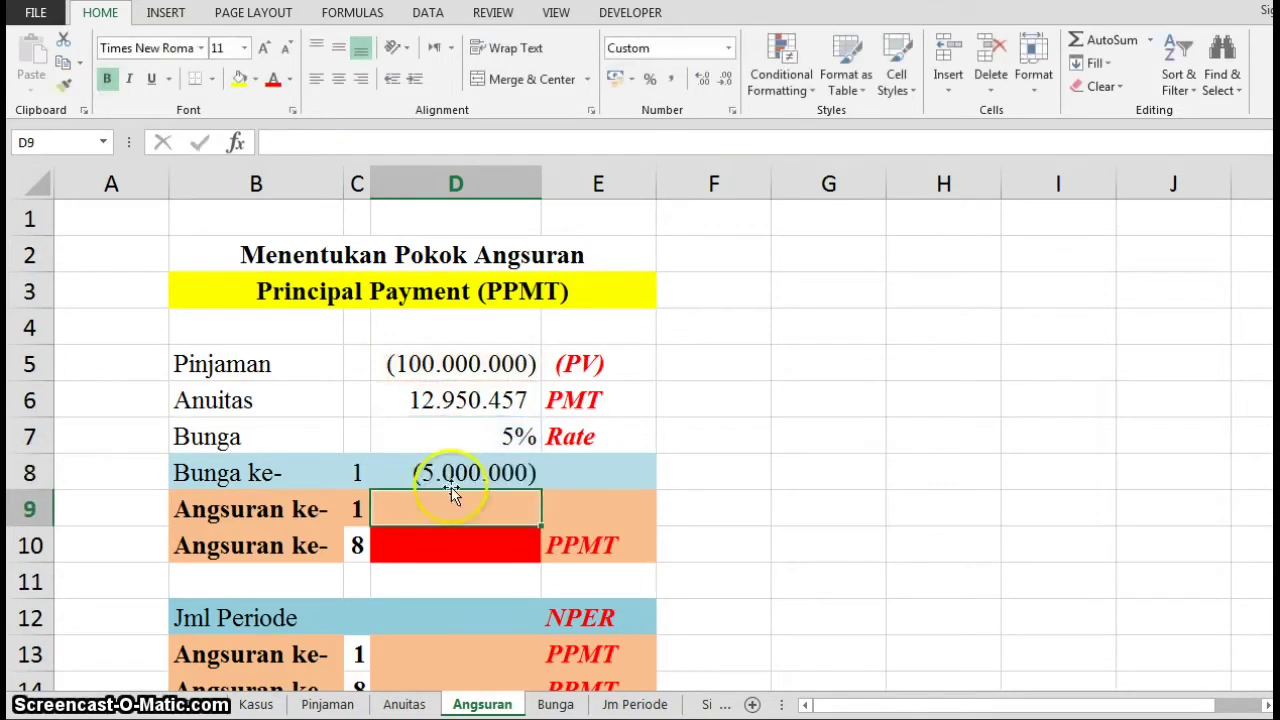
left_click(365, 135)
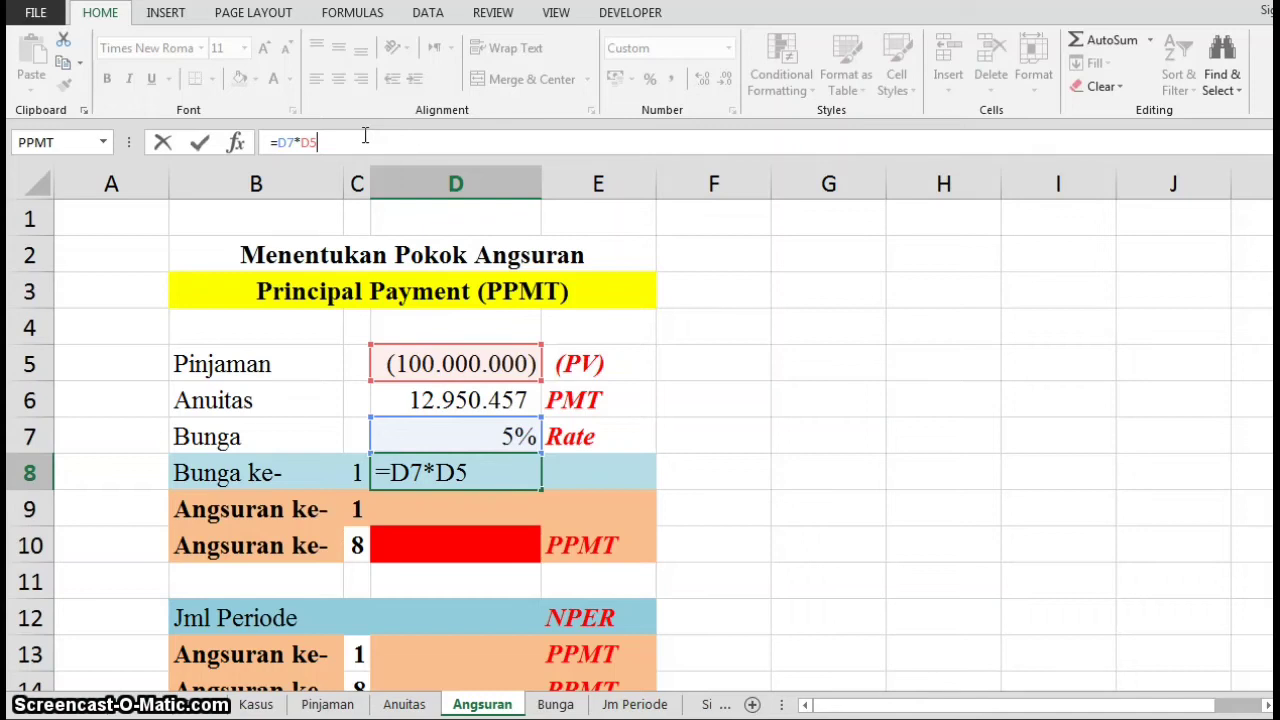
type("*-1")
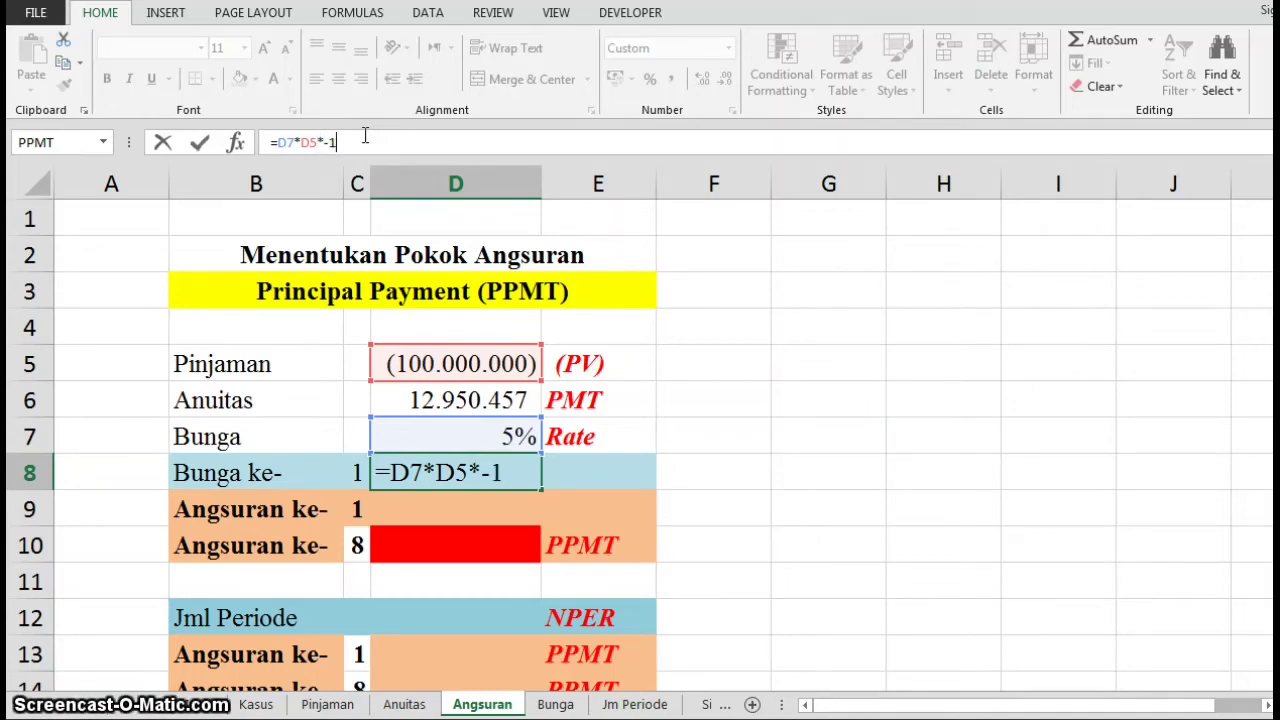
key("Return")
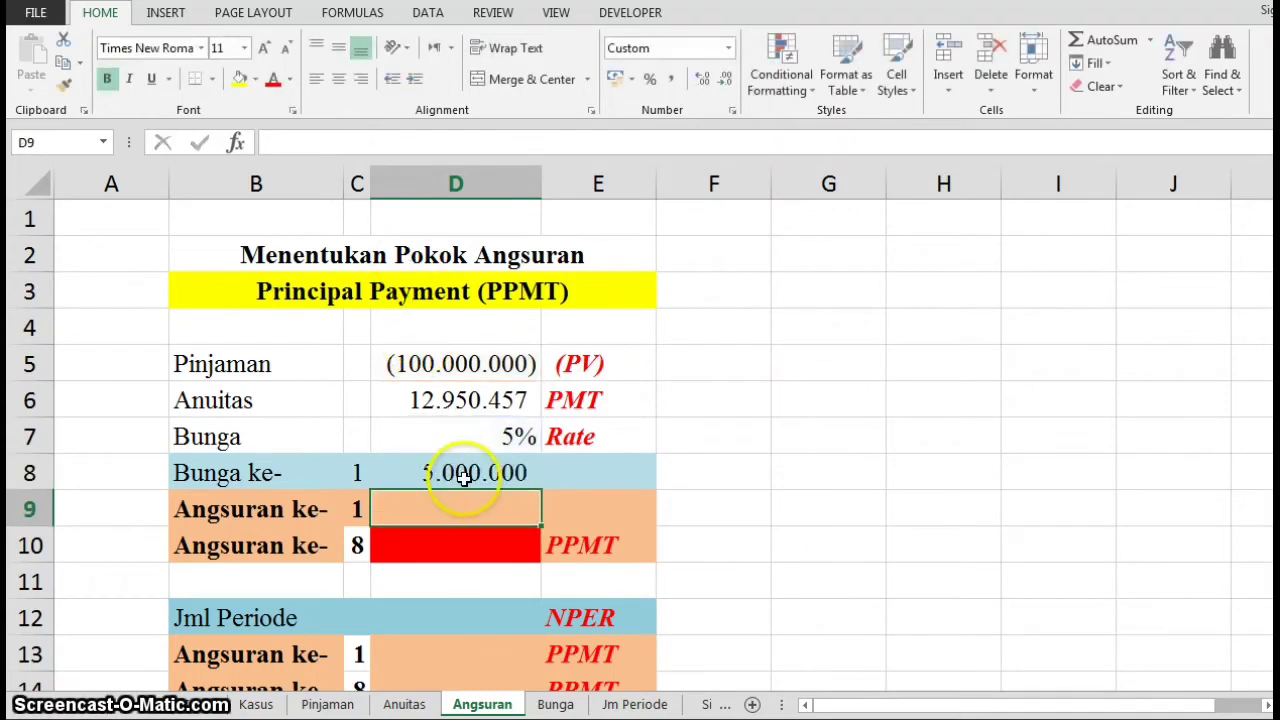
Calculate the first principal instalment in D9 by subtracting the interest from the annuity with =D6-D8
type("=")
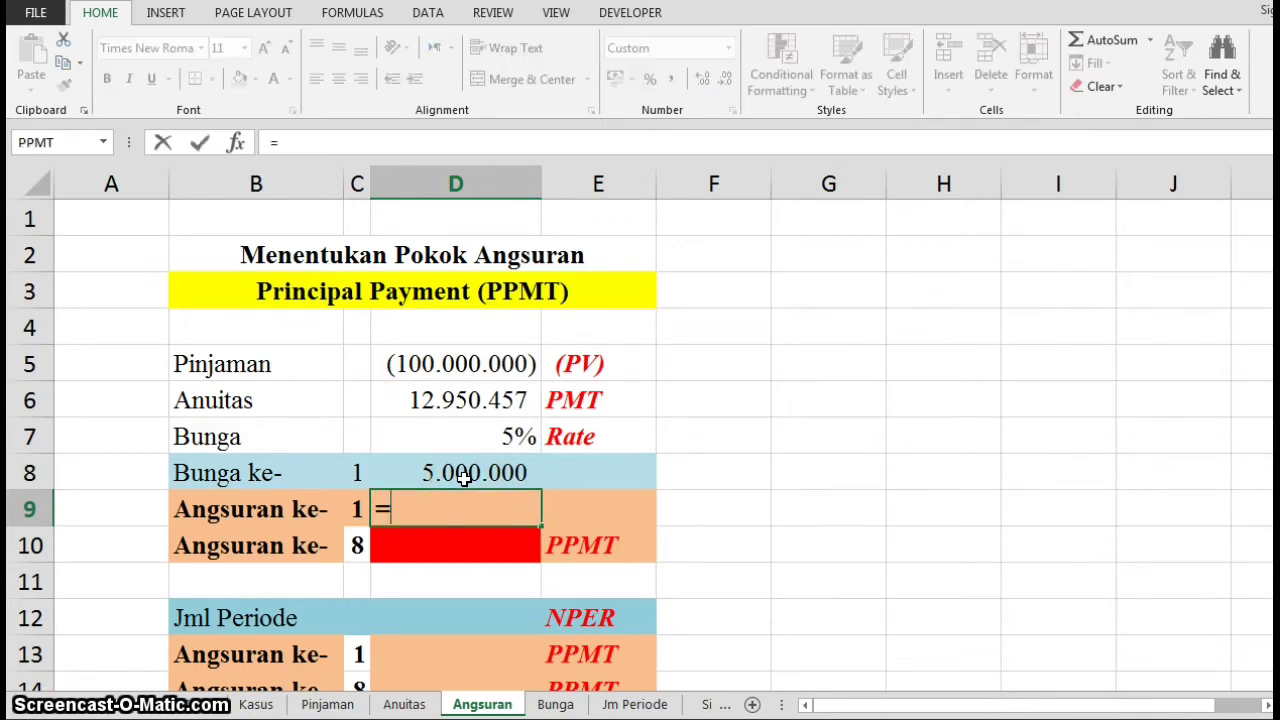
key("Up")
key("Up")
key("Up")
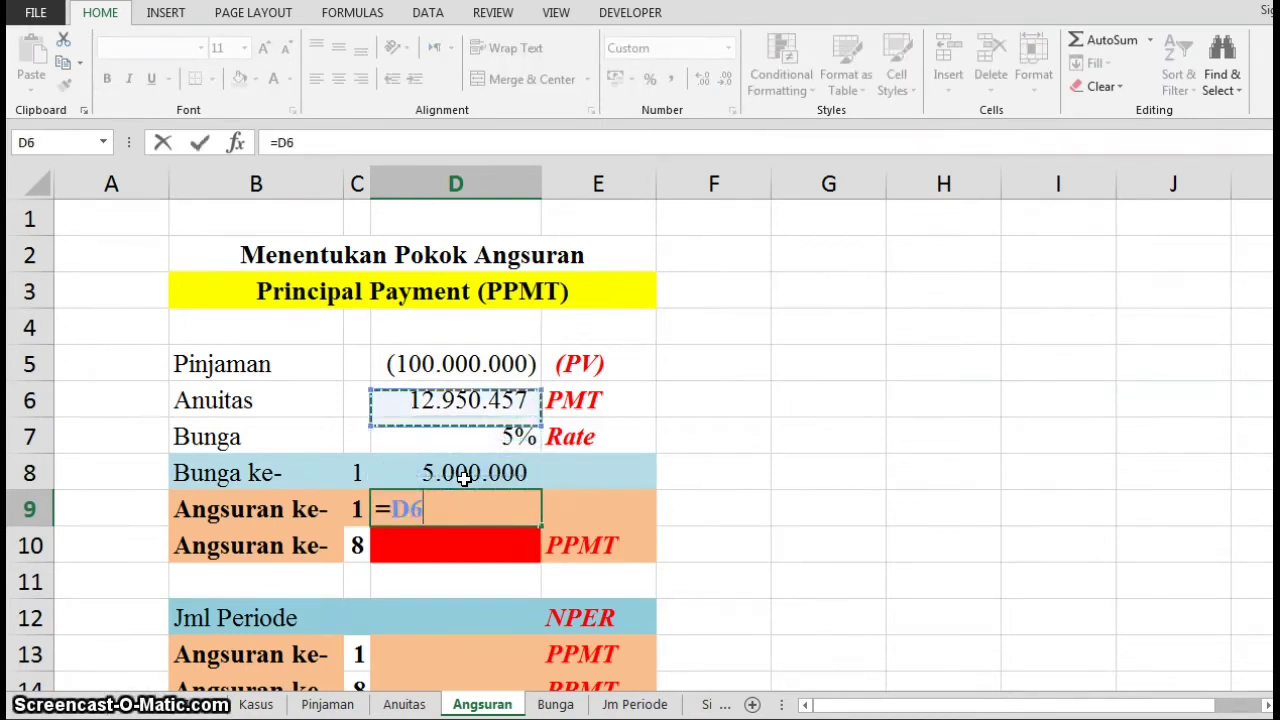
type("-")
key("Up")
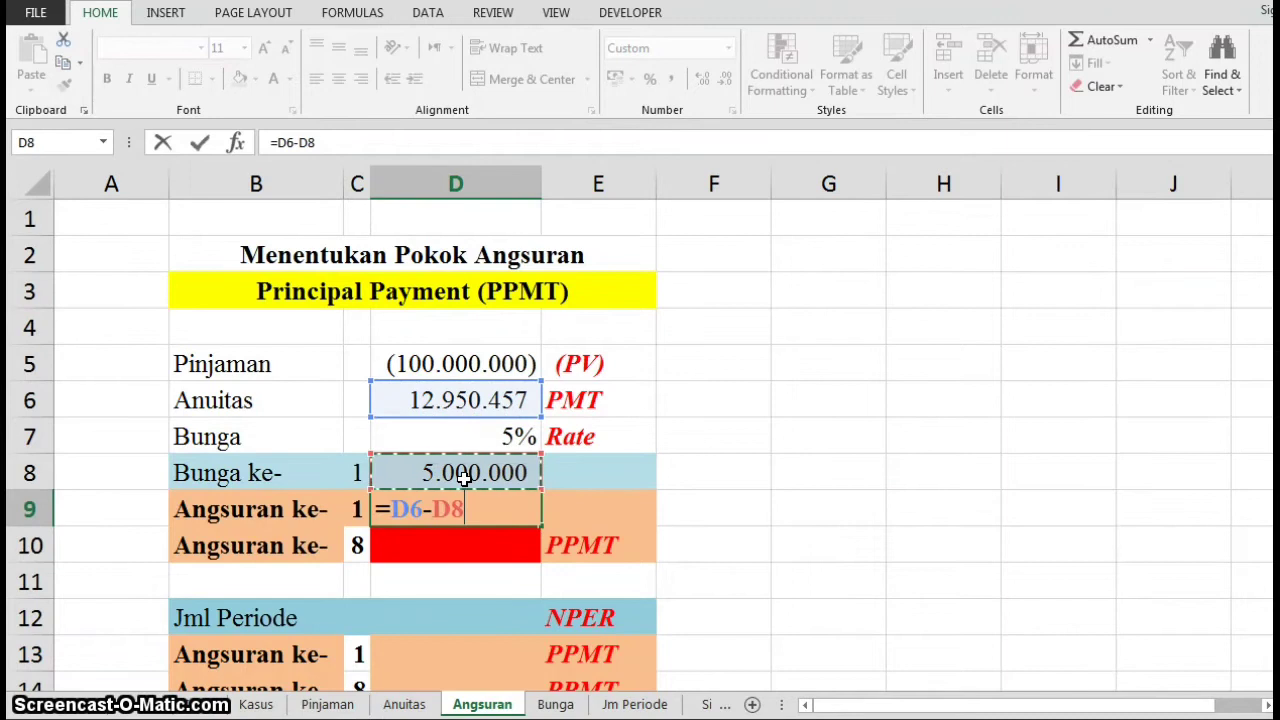
key("Return")
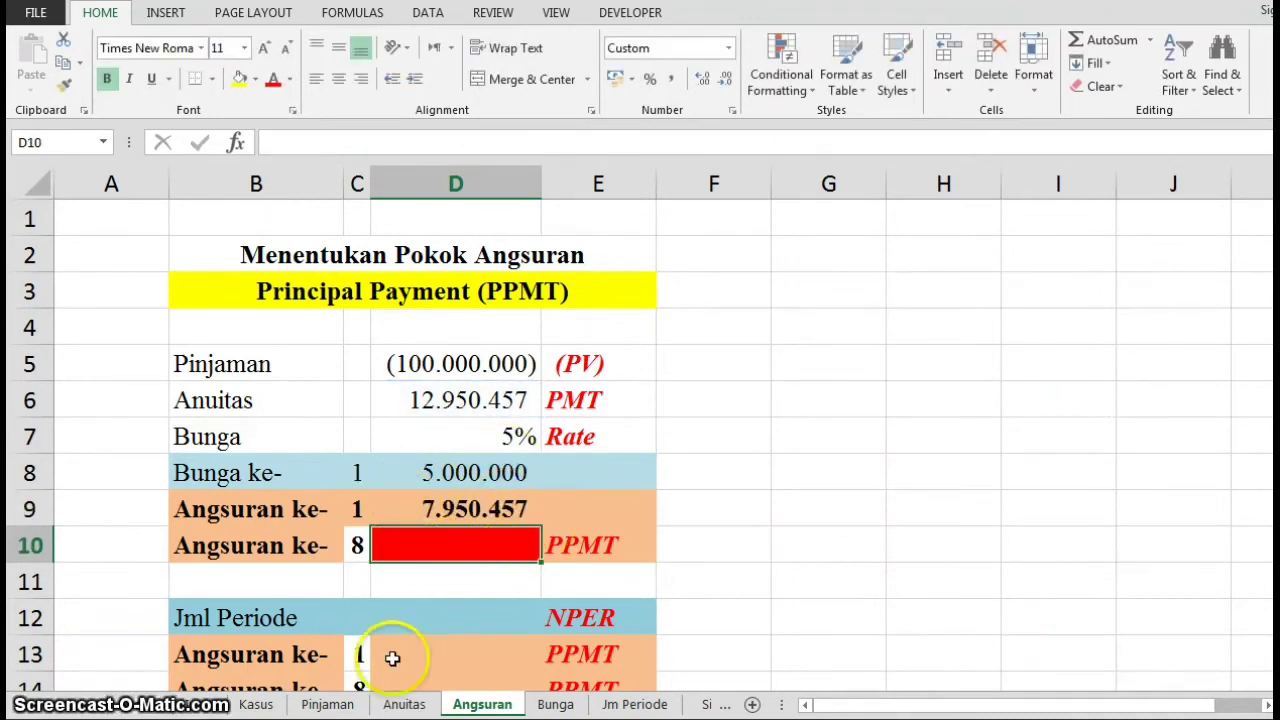
Compare the first principal instalment with Cicilan Pokok Pinjaman for period 1 on the Kasus sheet, and return to D10 on Angsuran
left_click(257, 705)
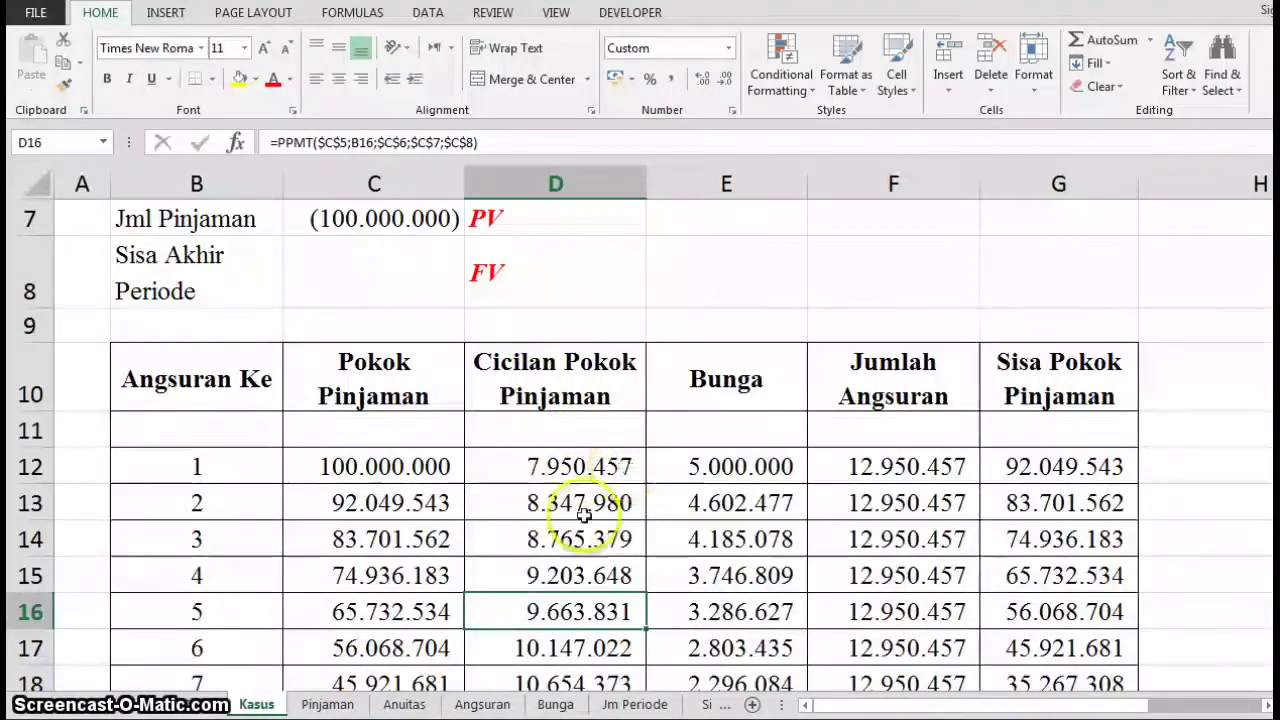
left_click(476, 704)
left_click(438, 545)
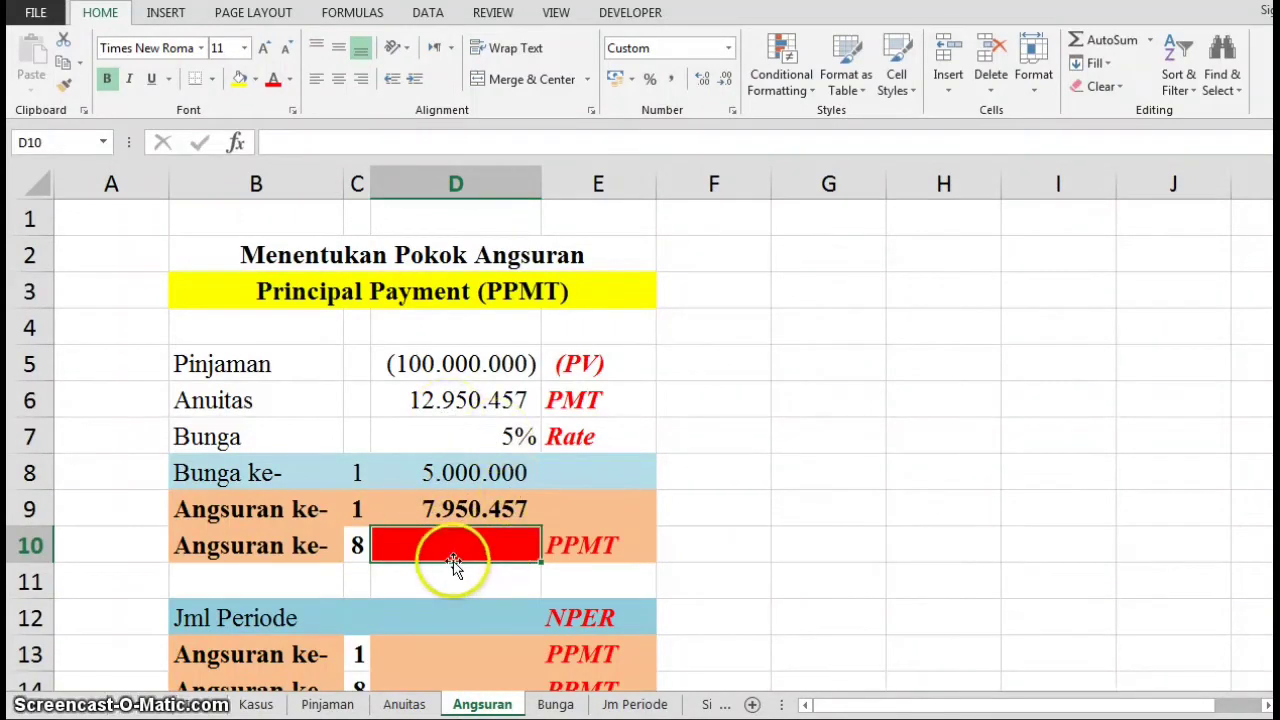
Calculate Jml Periode in D12 with =NPER(D7;D6;D5) and format the result as Accounting without decimals
left_click(455, 570)
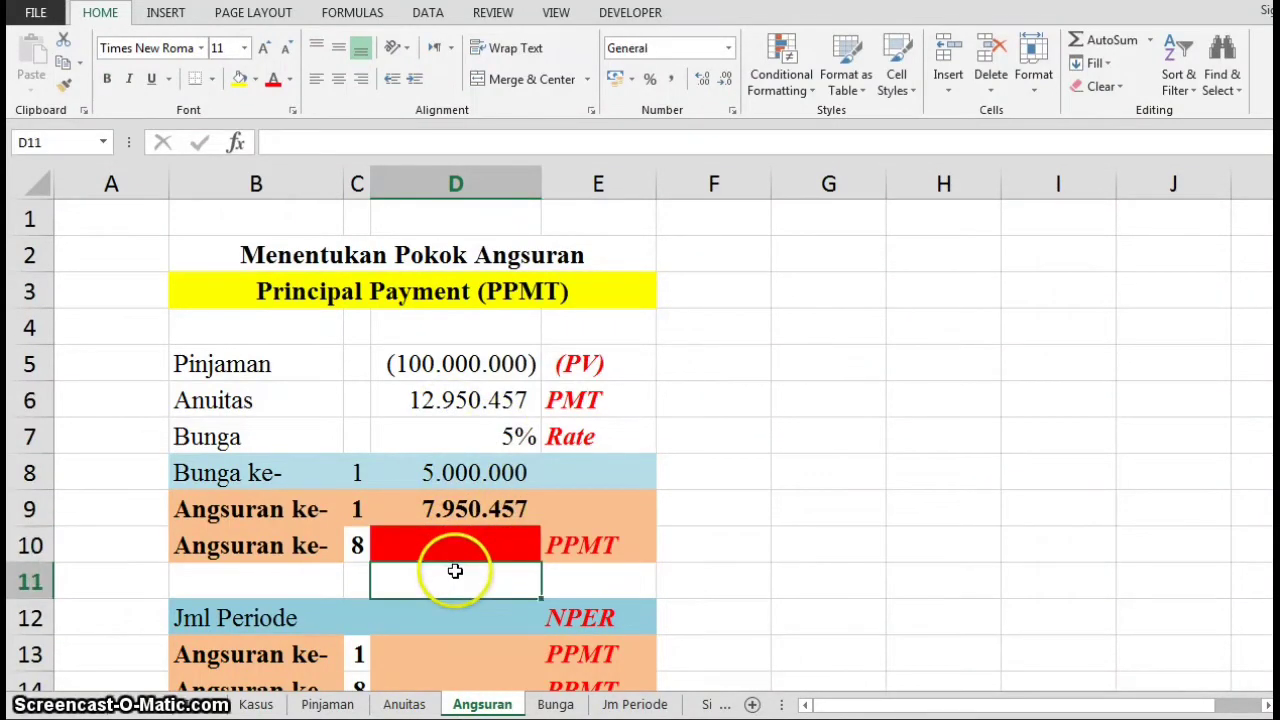
key("Down")
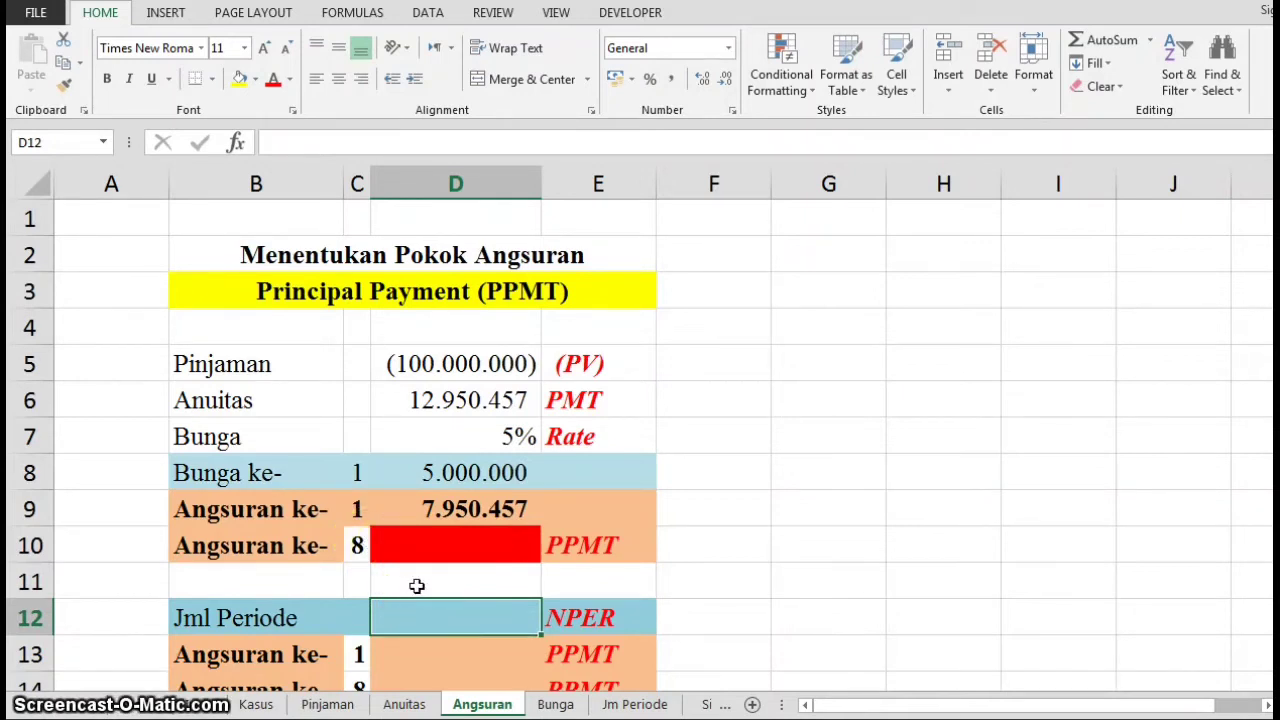
left_click_drag(1278, 405, 1278, 419)
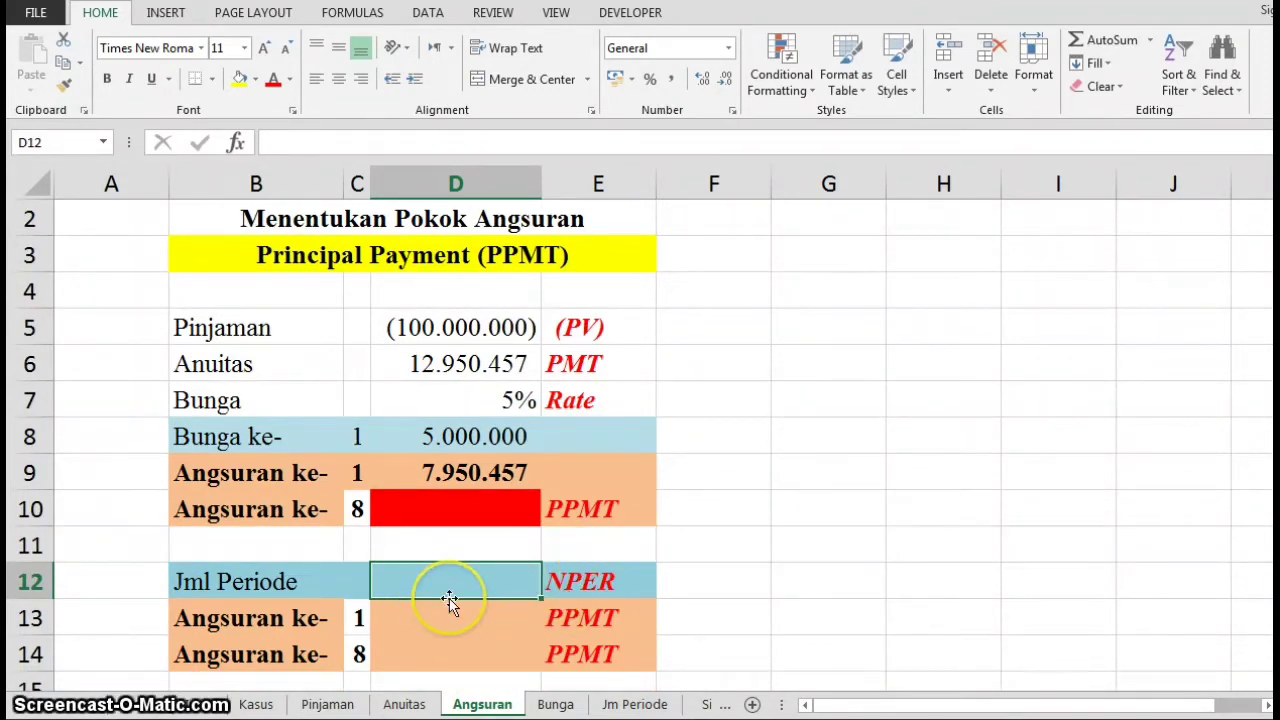
type("=nper")
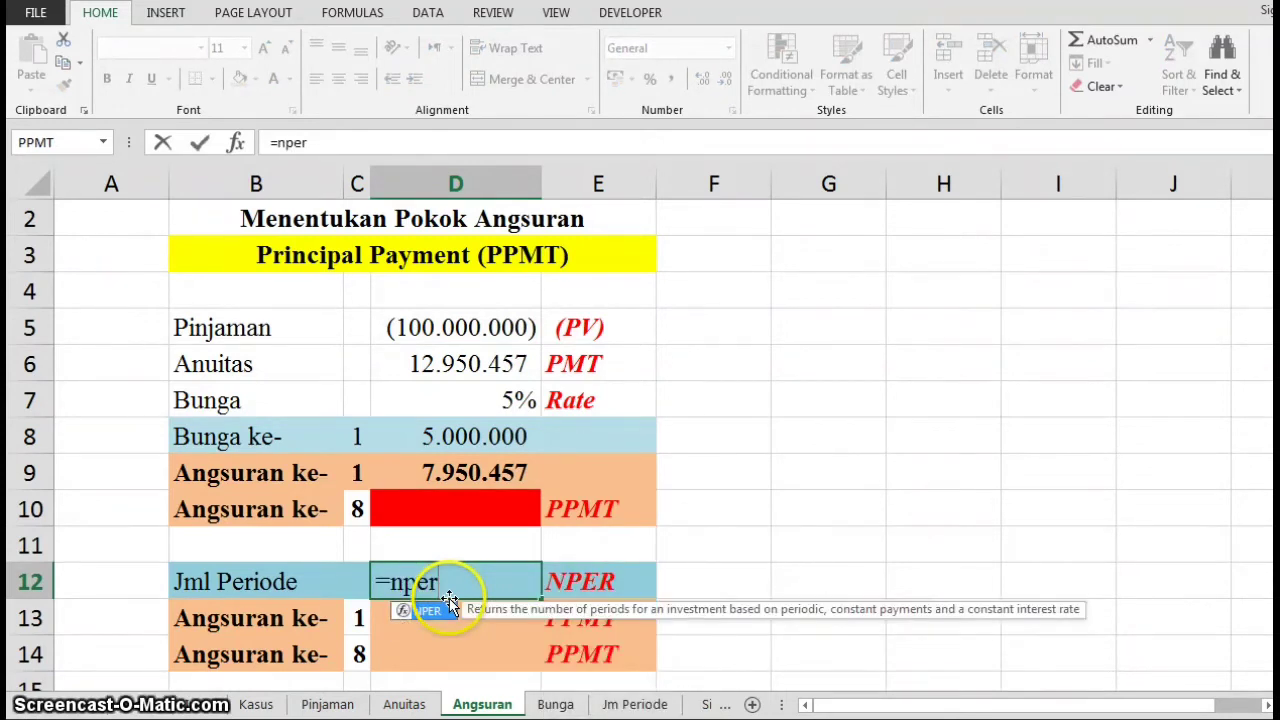
double_click(450, 603)
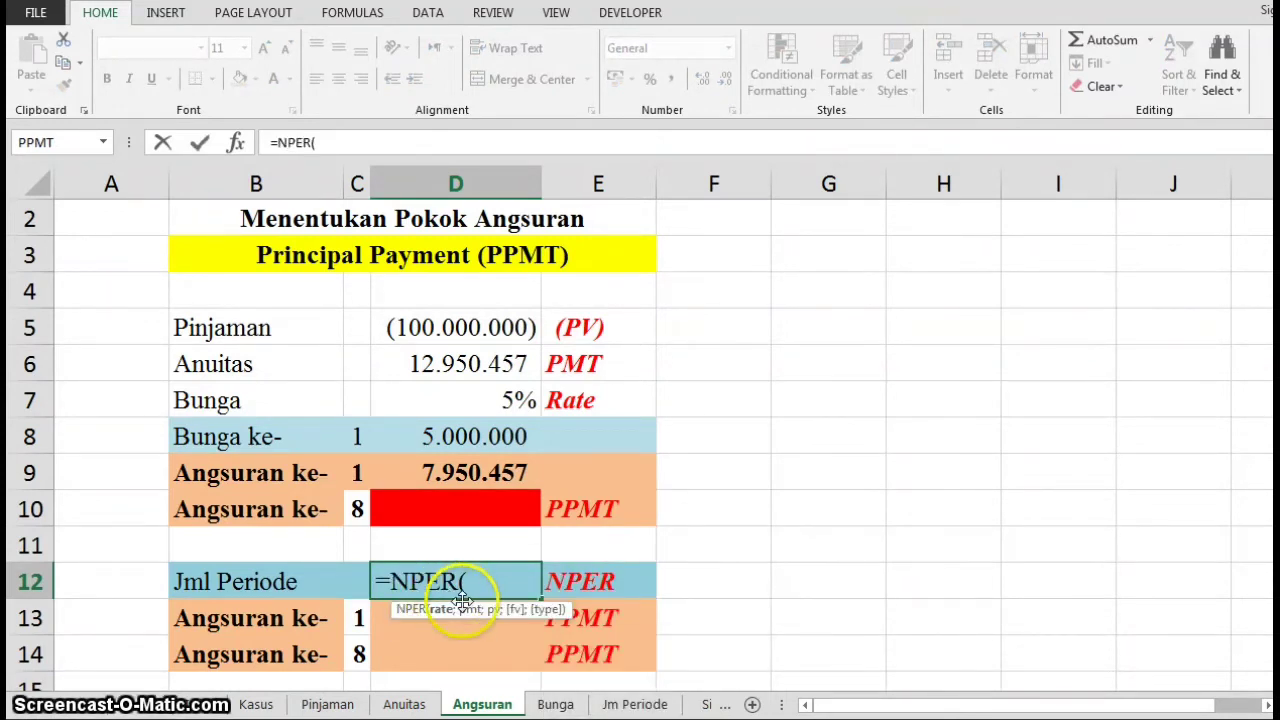
left_click(483, 391)
type(";")
left_click(481, 366)
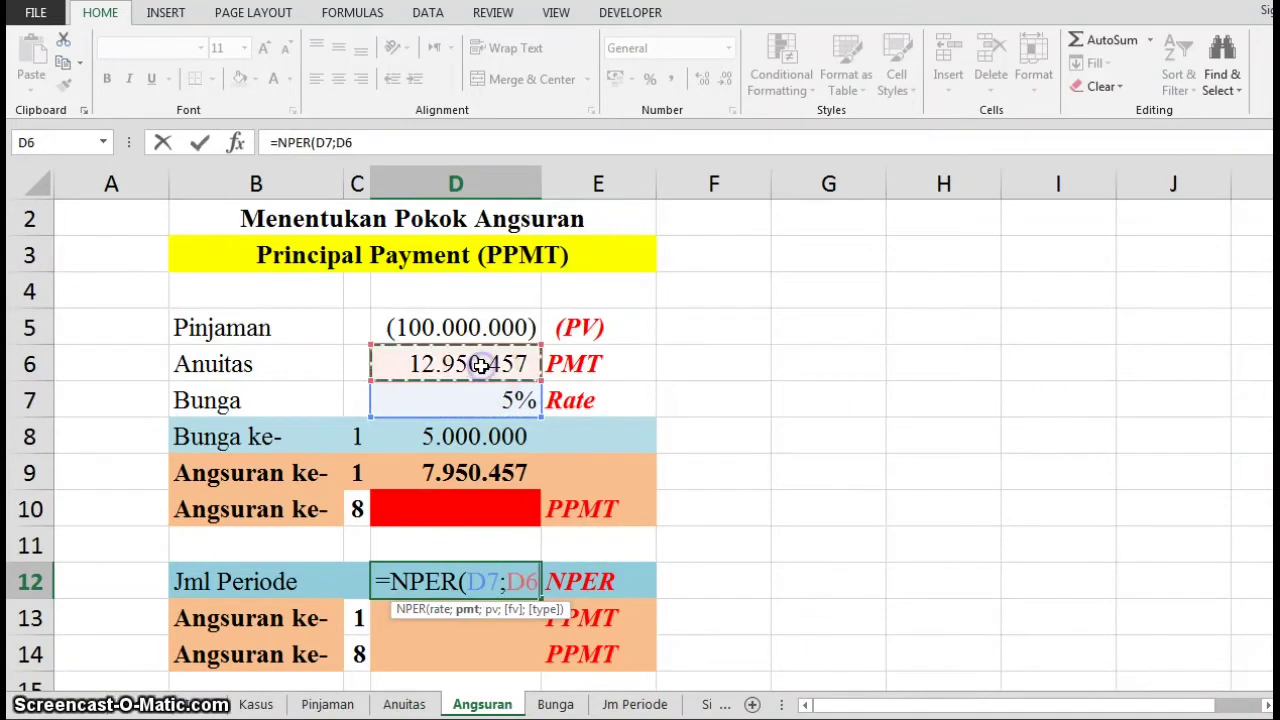
type(";")
left_click(475, 327)
key("Return")
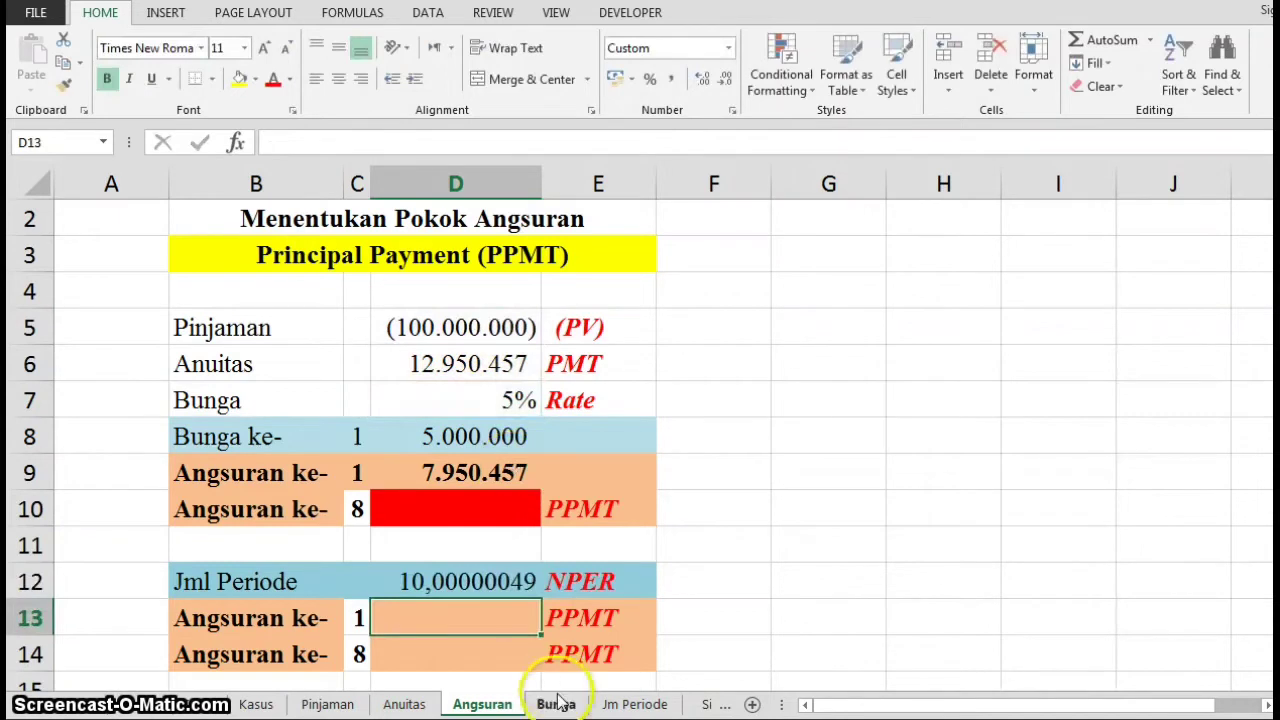
left_click(486, 578)
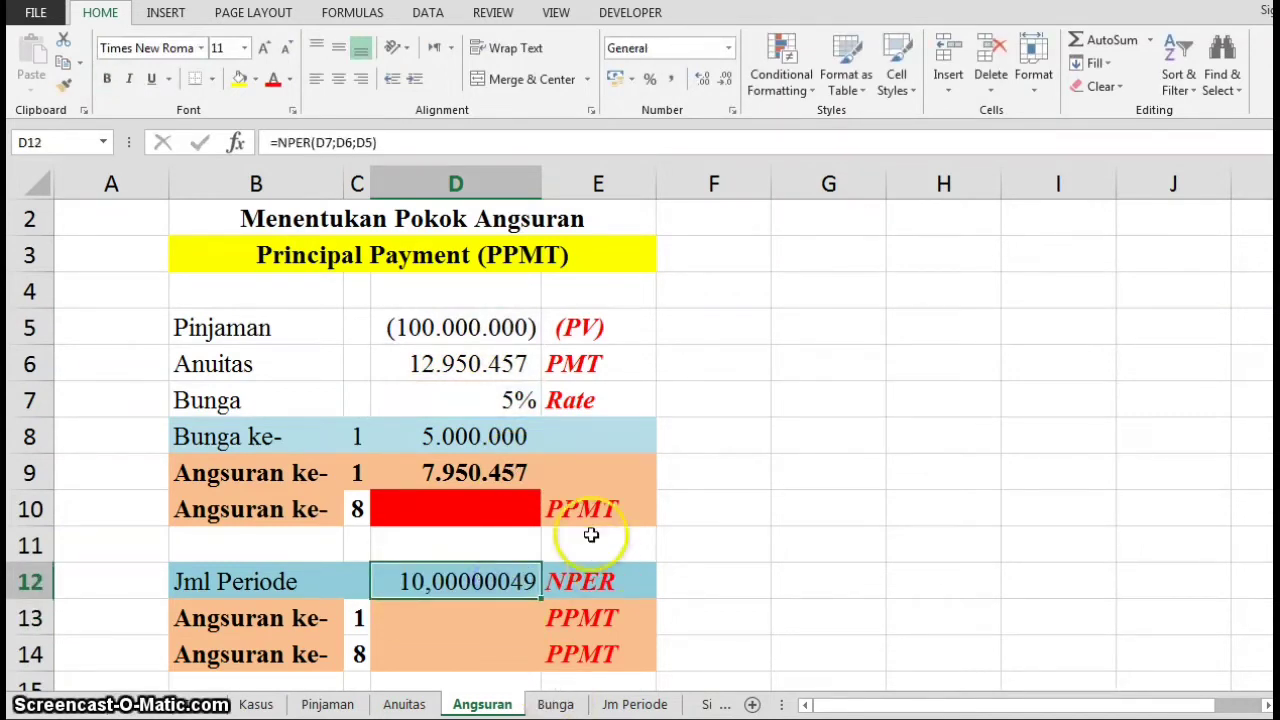
left_click(674, 92)
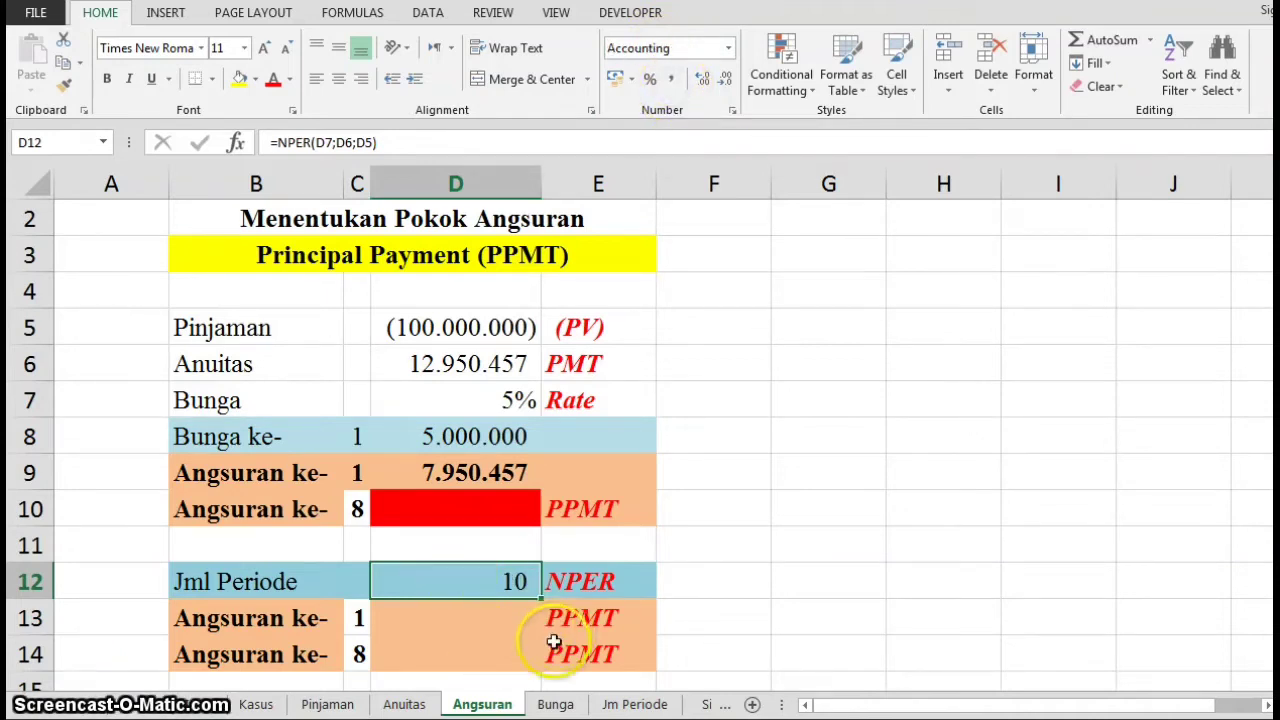
Calculate the first principal instalment in D13 with =PPMT(D7;C13;D12;D5)
left_click(495, 611)
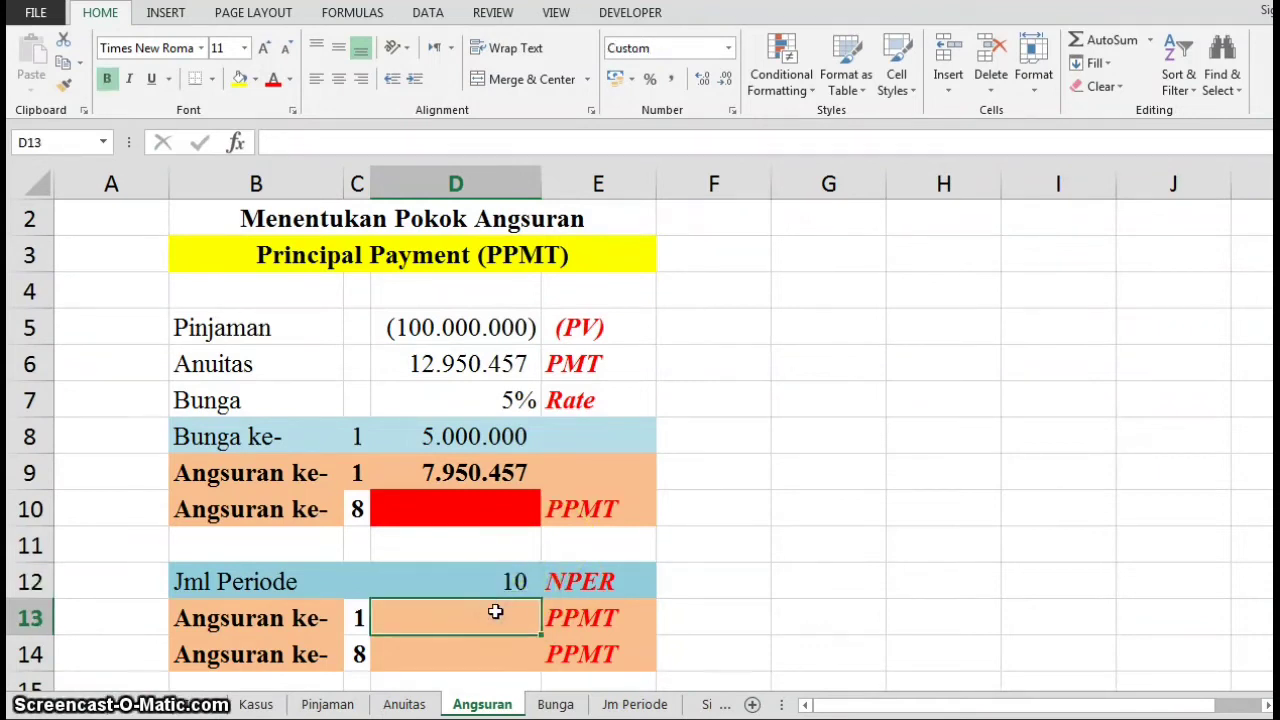
type("=")
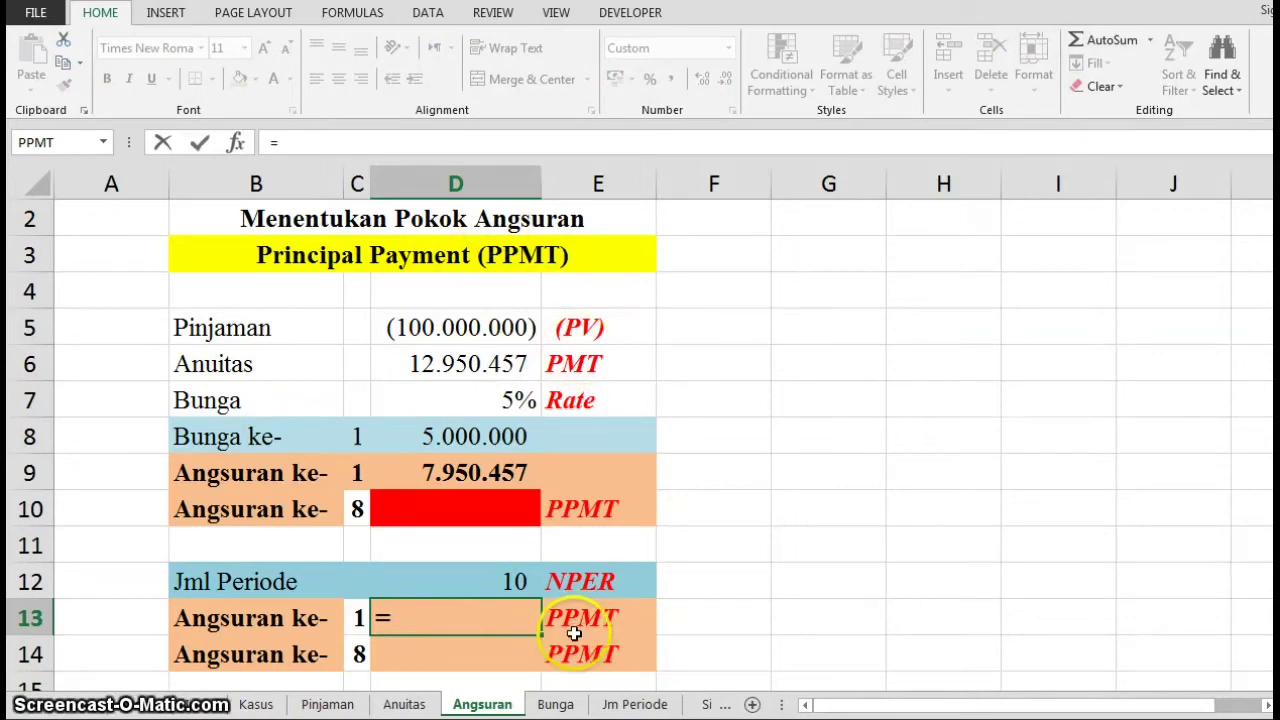
type("ppm")
key("Tab")
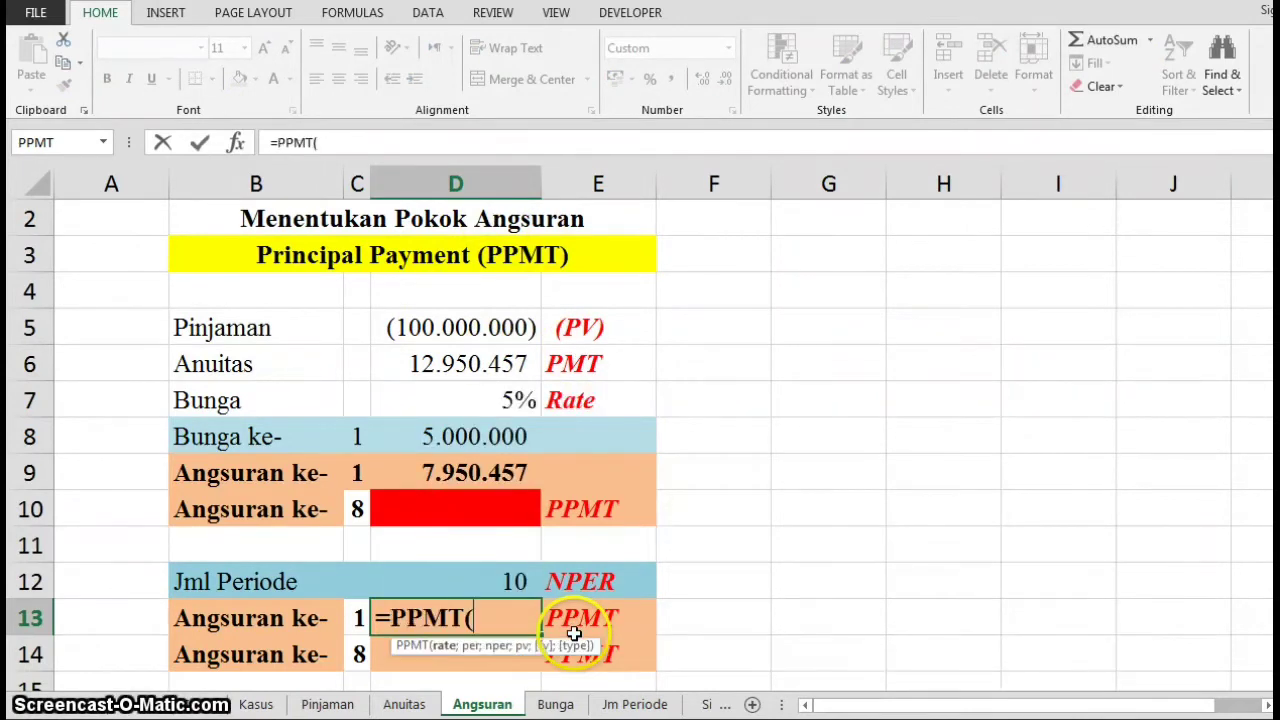
left_click(467, 395)
type(";")
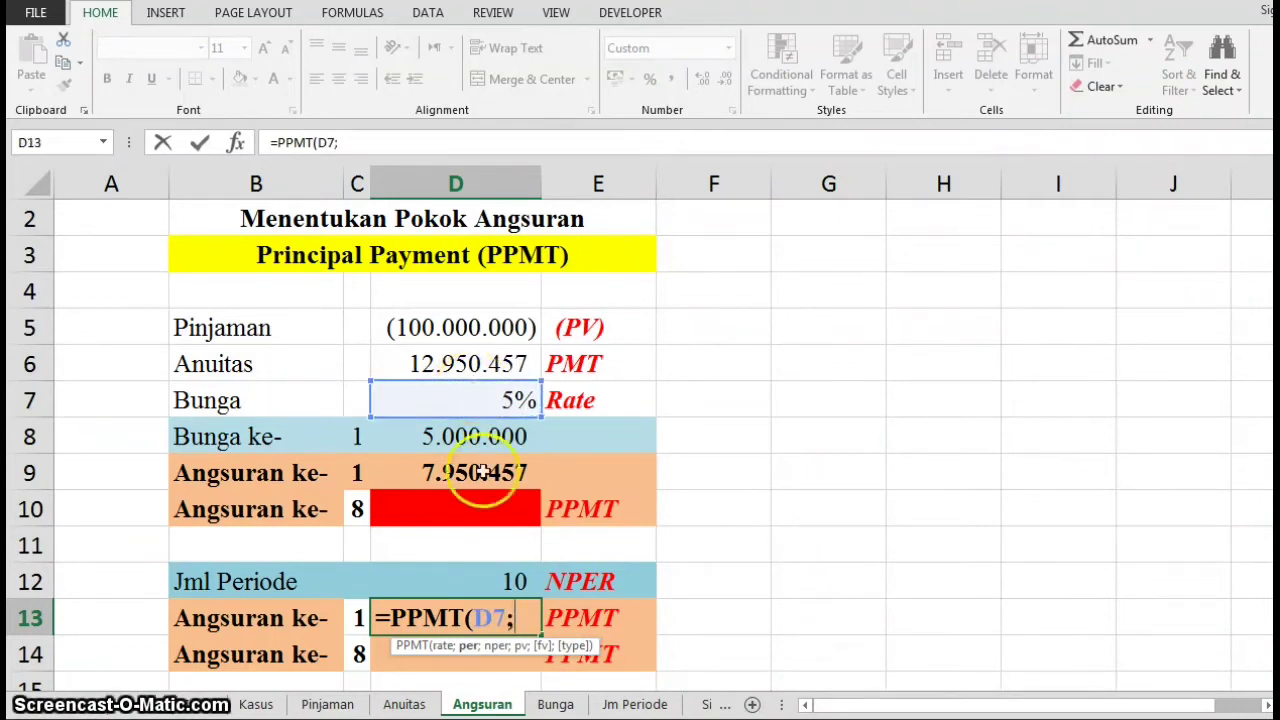
left_click(357, 617)
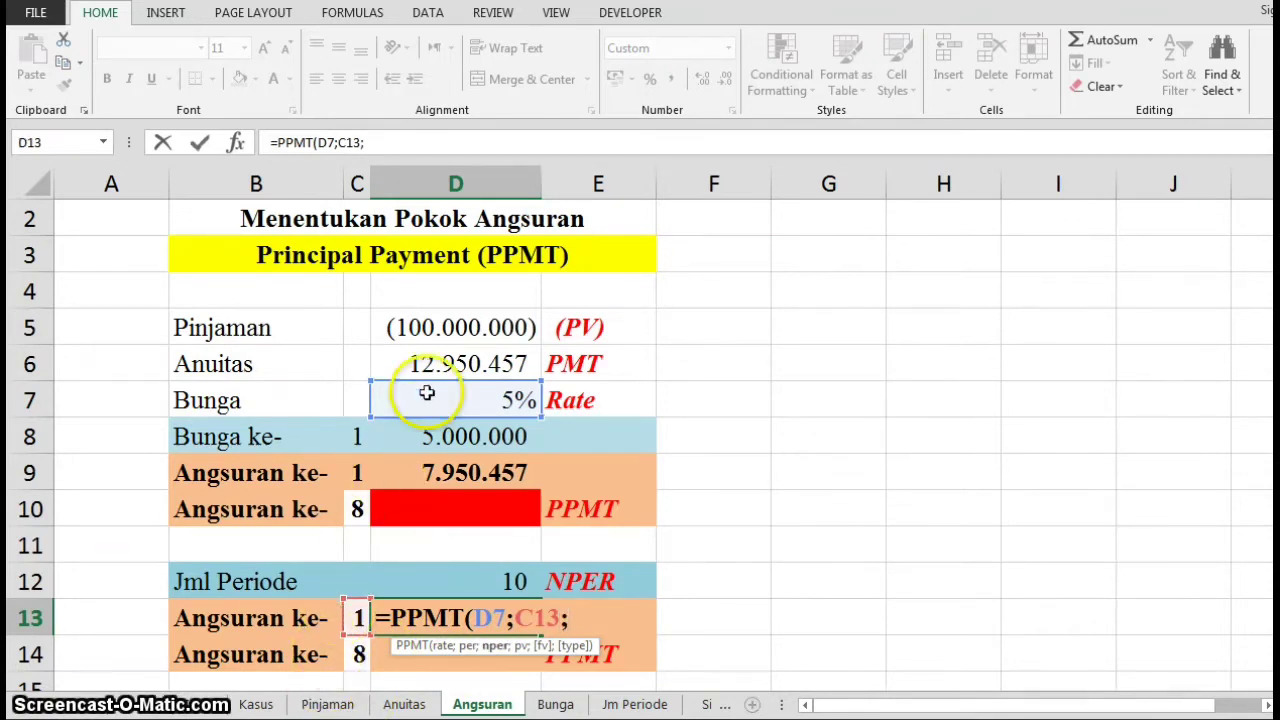
left_click(490, 582)
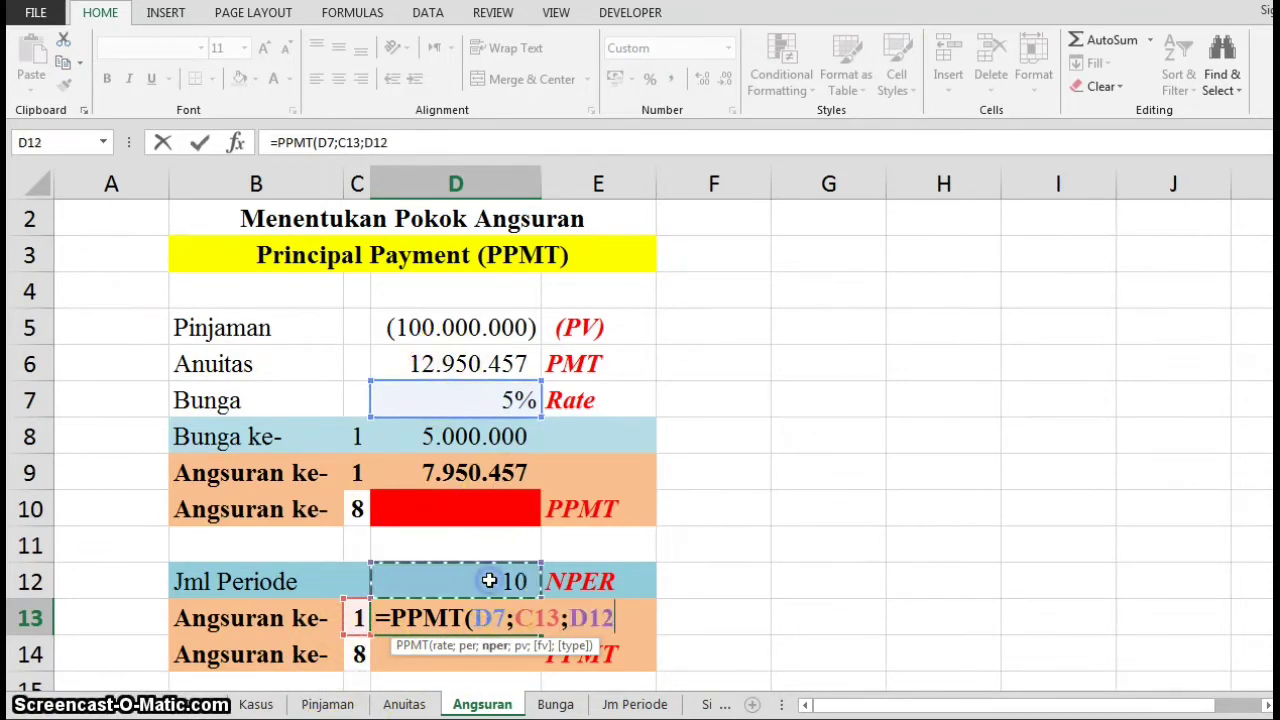
type(";")
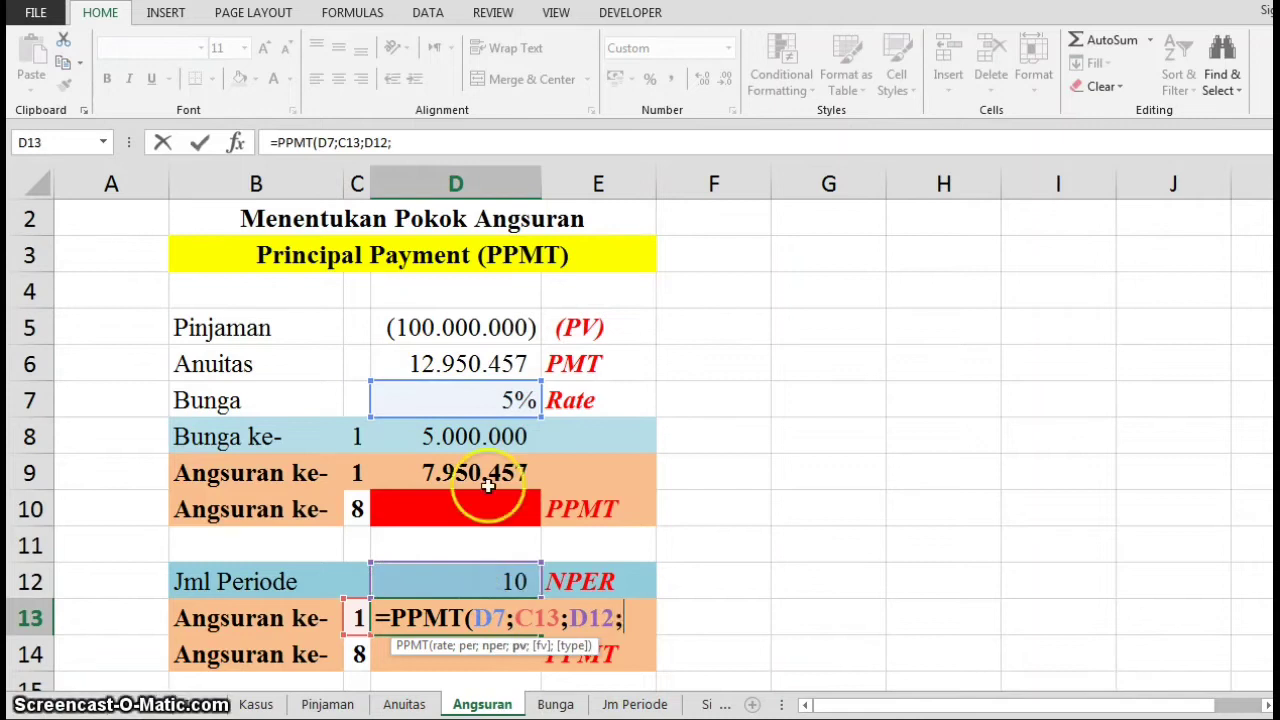
left_click(484, 328)
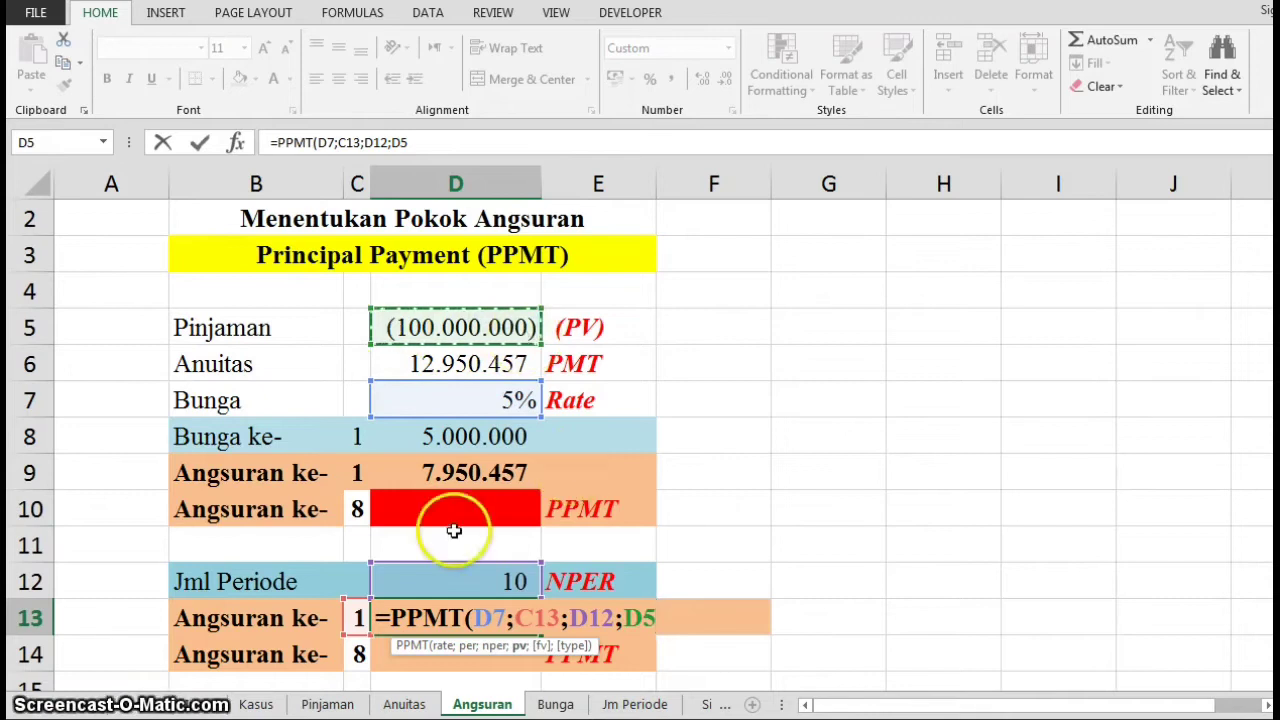
key("Return")
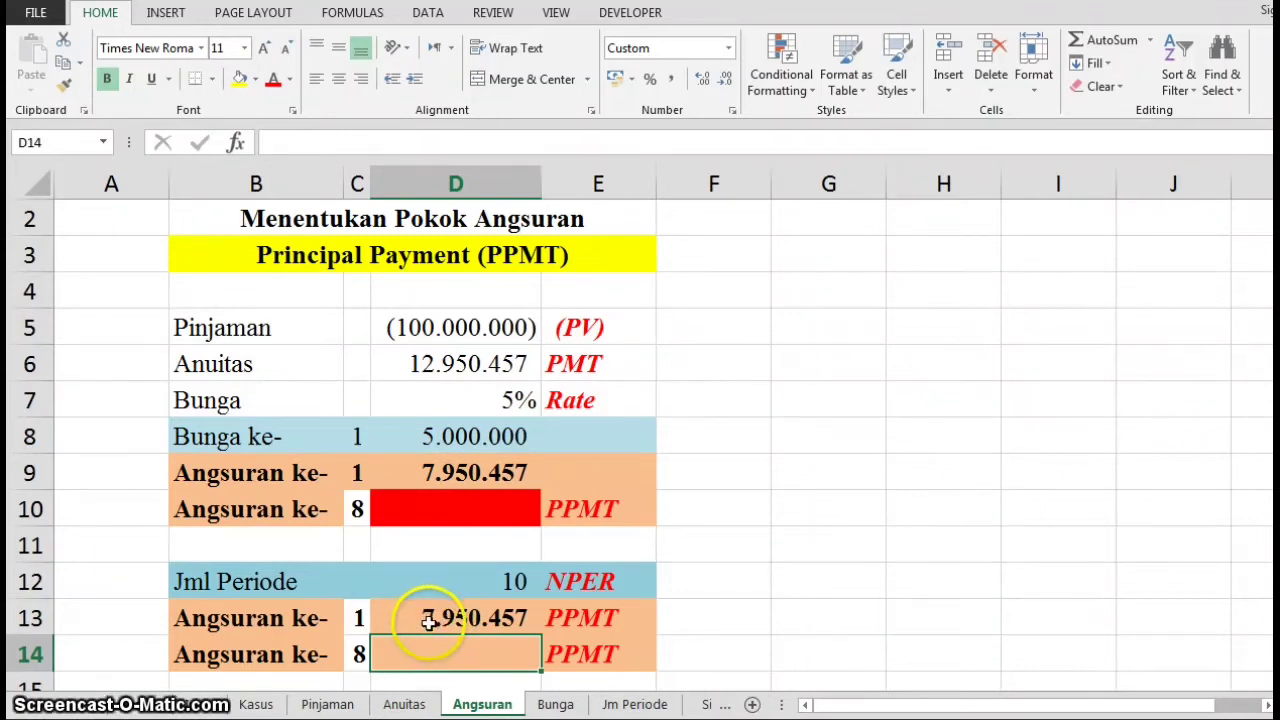
Change the instalment number in C13 to 8 to recalculate the PPMT result
left_click(358, 616)
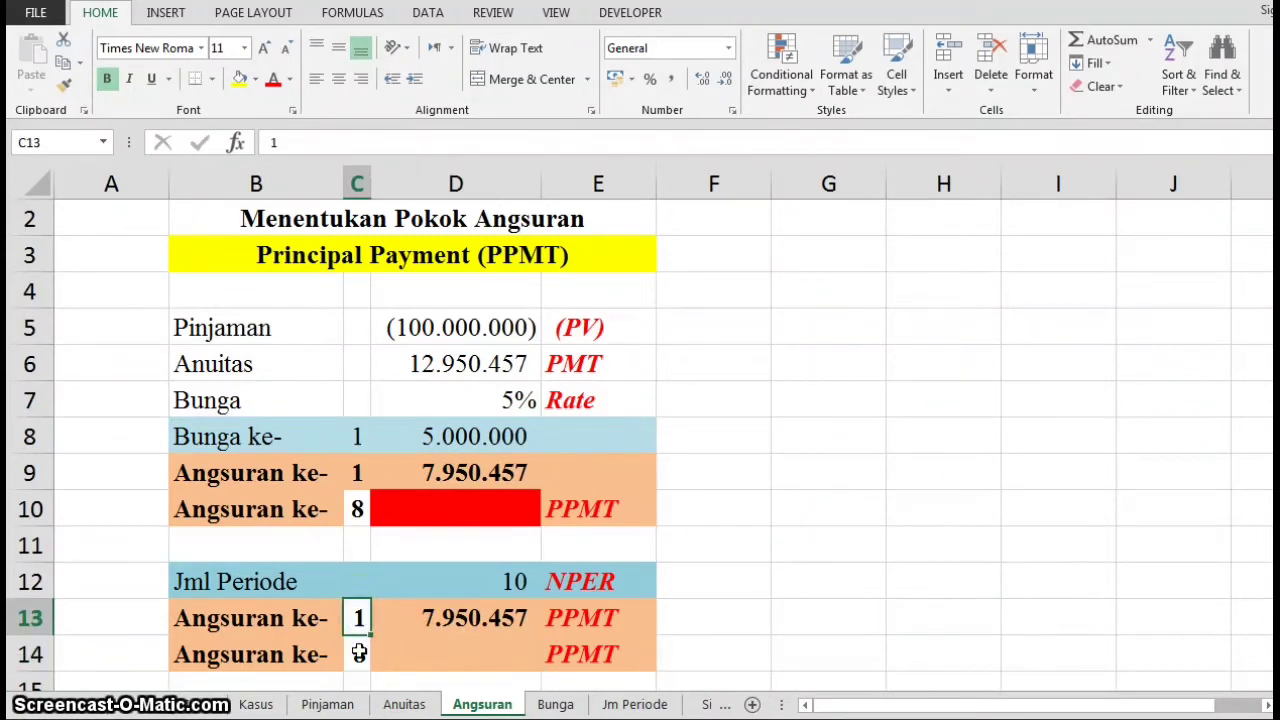
type("8")
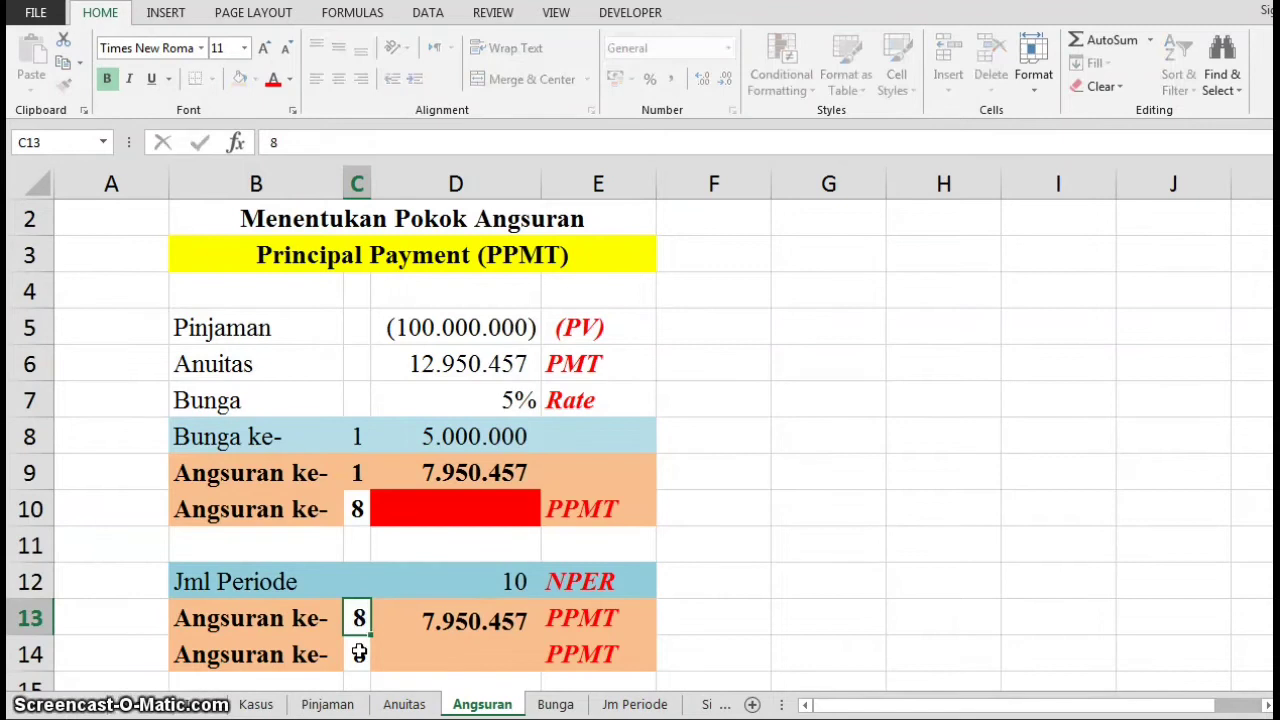
key("Return")
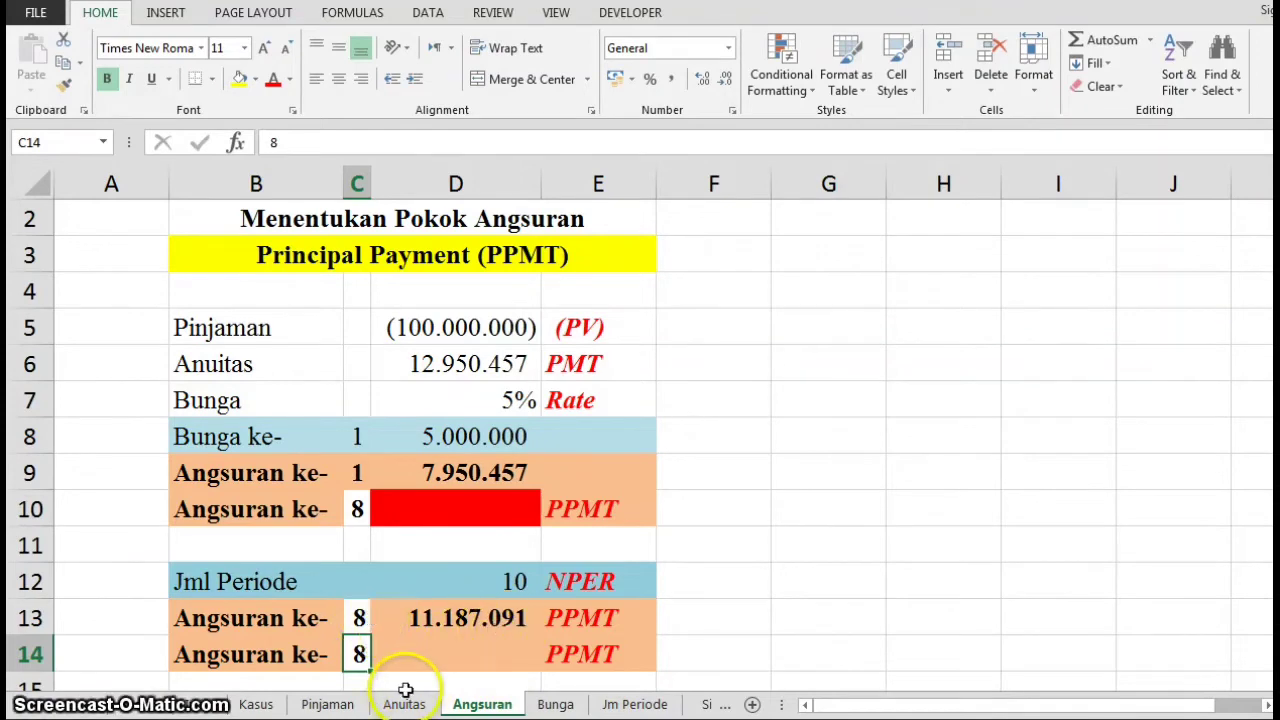
Compare the PPMT result with Cicilan Pokok Pinjaman for period 8 on the Kasus sheet, and return to Angsuran
left_click(260, 705)
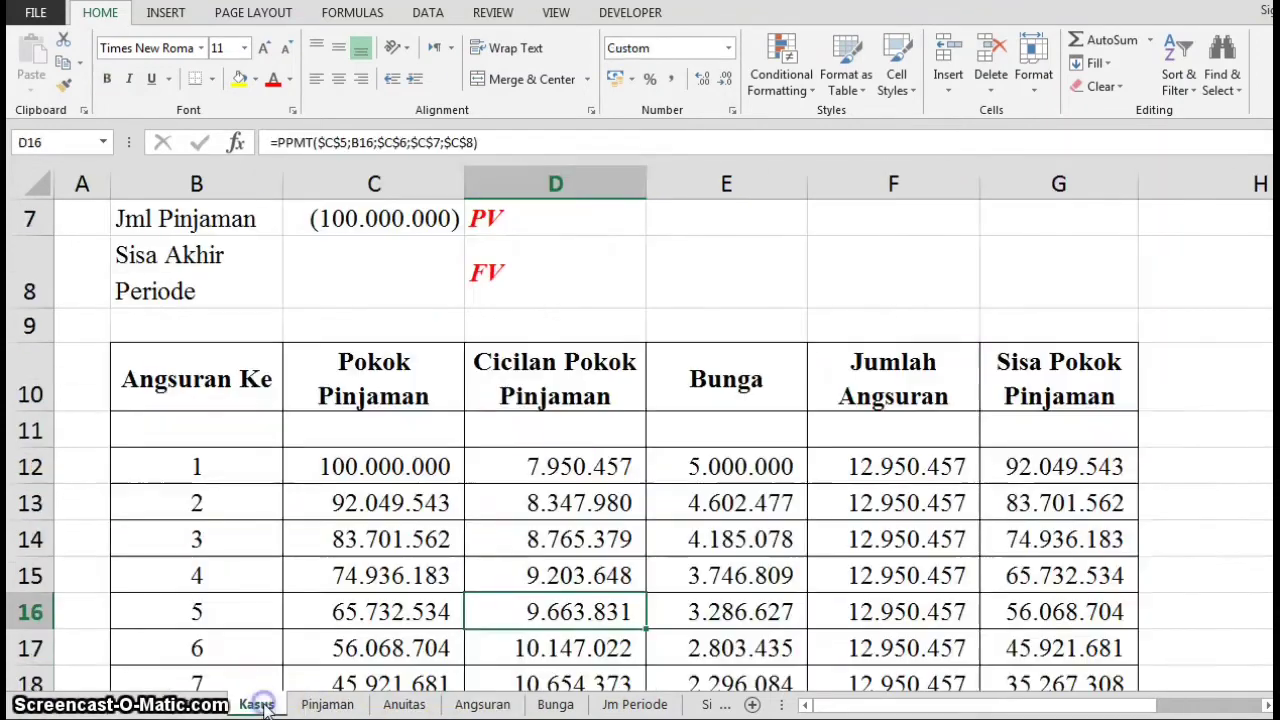
scroll(1057, 314, "up", 2)
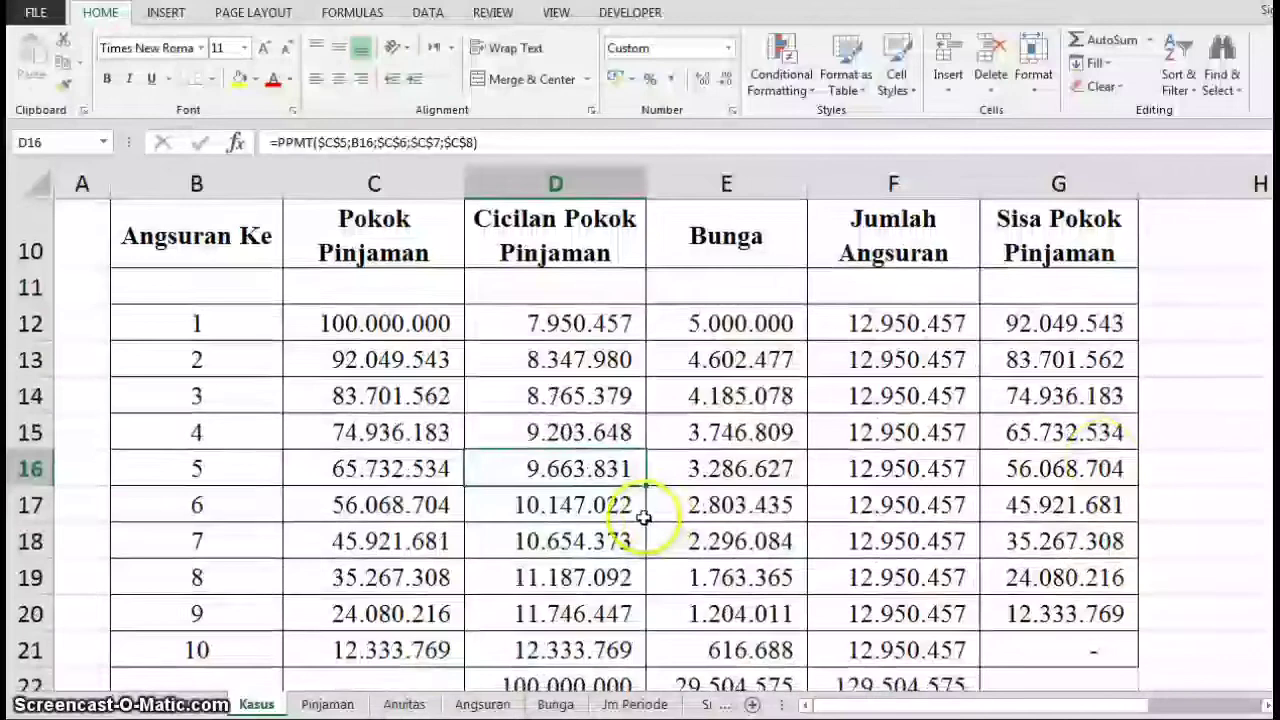
left_click(243, 577)
left_click(604, 570)
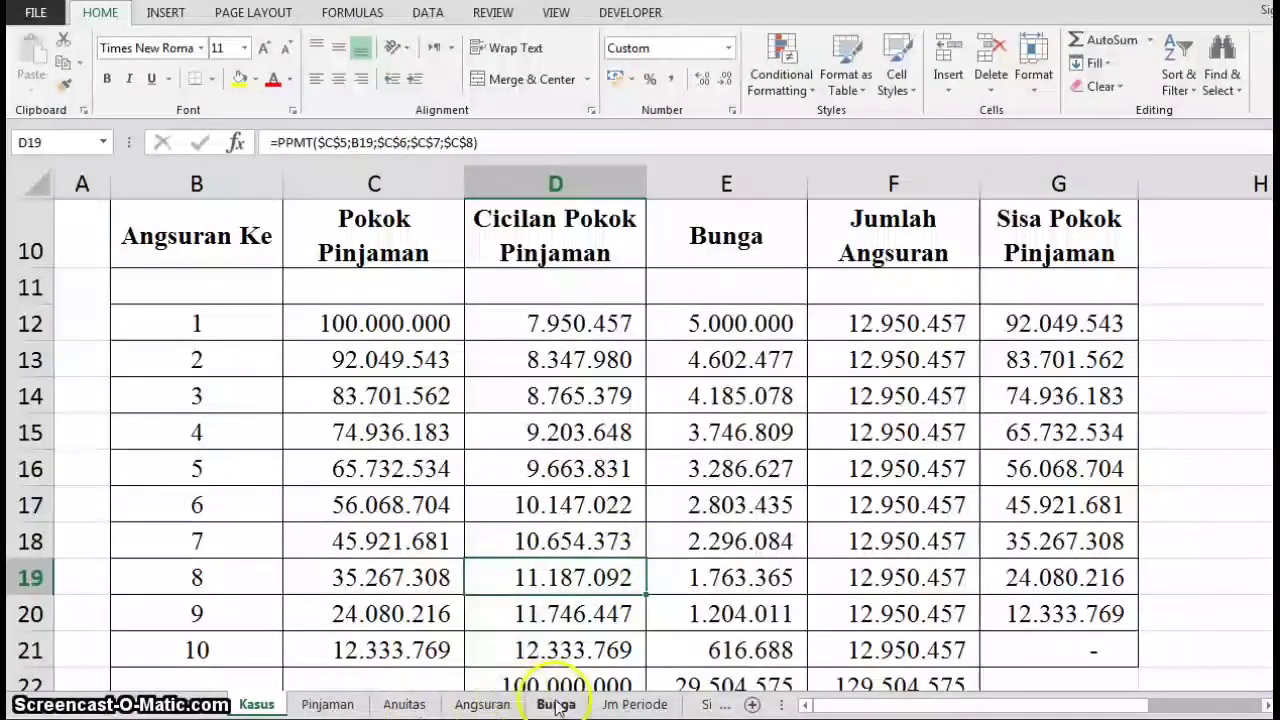
left_click(483, 704)
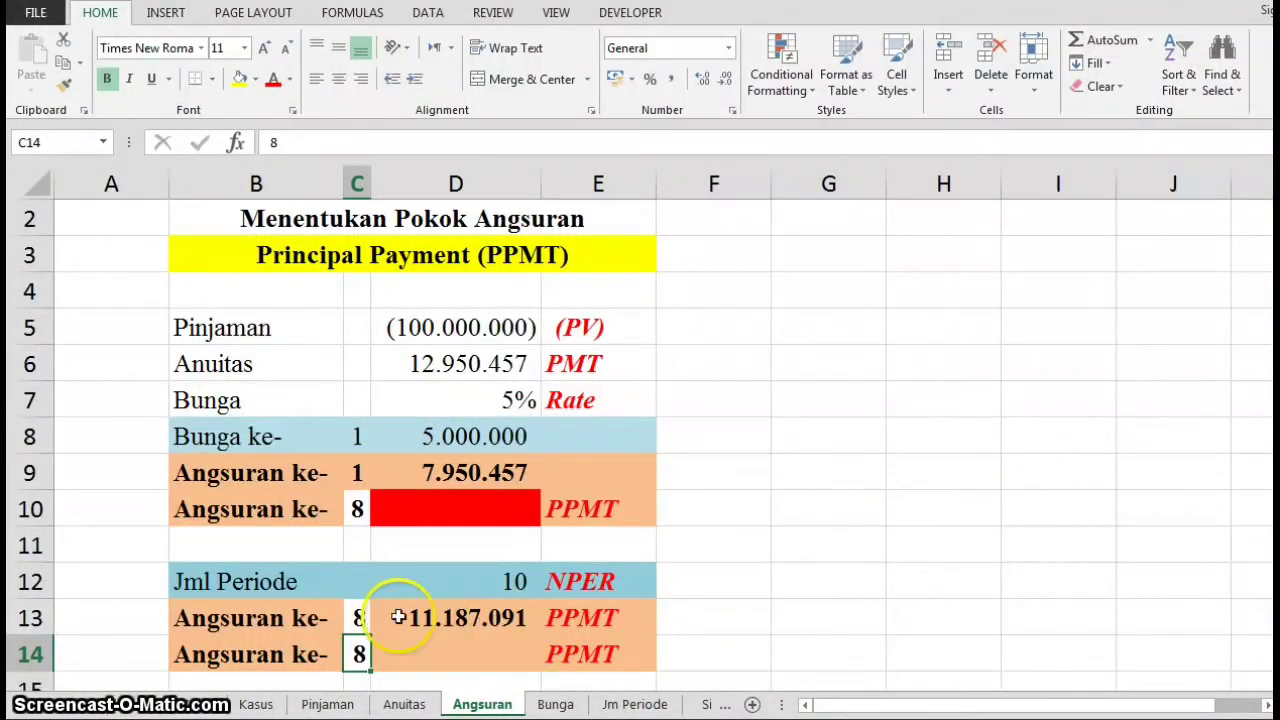
Set the instalment number in C13 to 3 and check the result against Cicilan Pokok Pinjaman for period 3 on the Kasus sheet
left_click(357, 617)
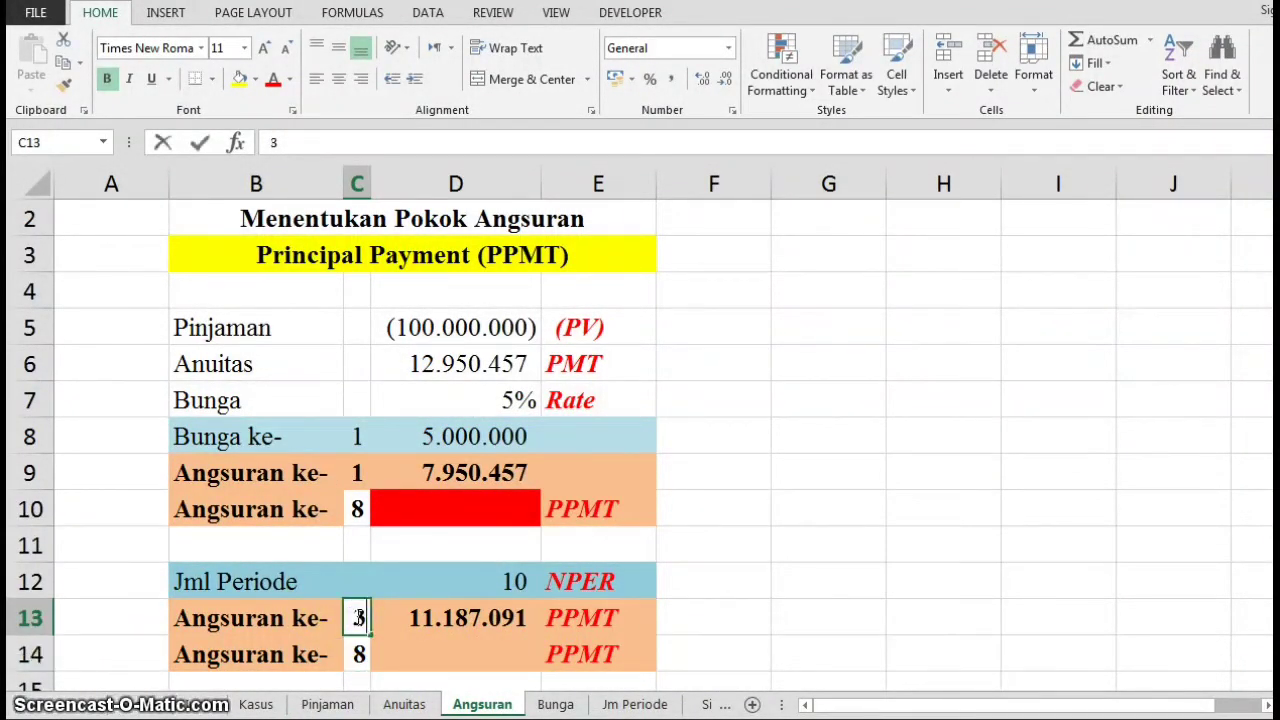
key("Return")
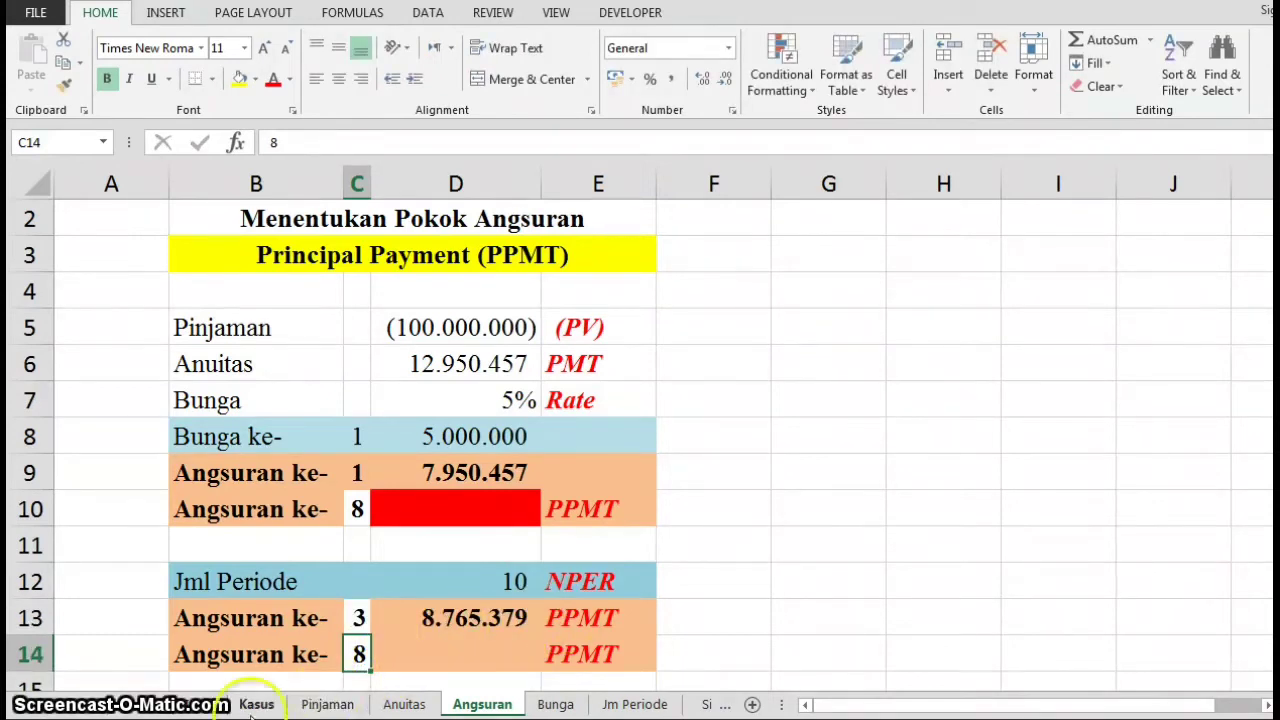
left_click(256, 704)
left_click(200, 397)
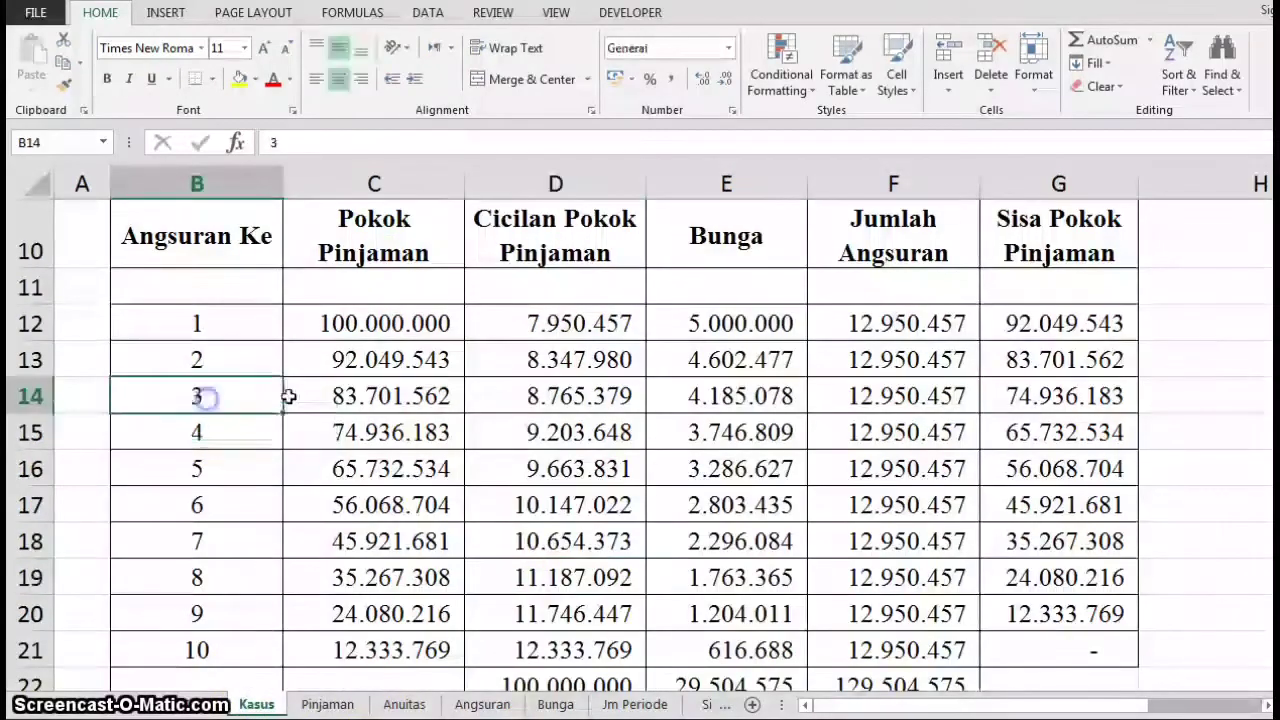
left_click(510, 397)
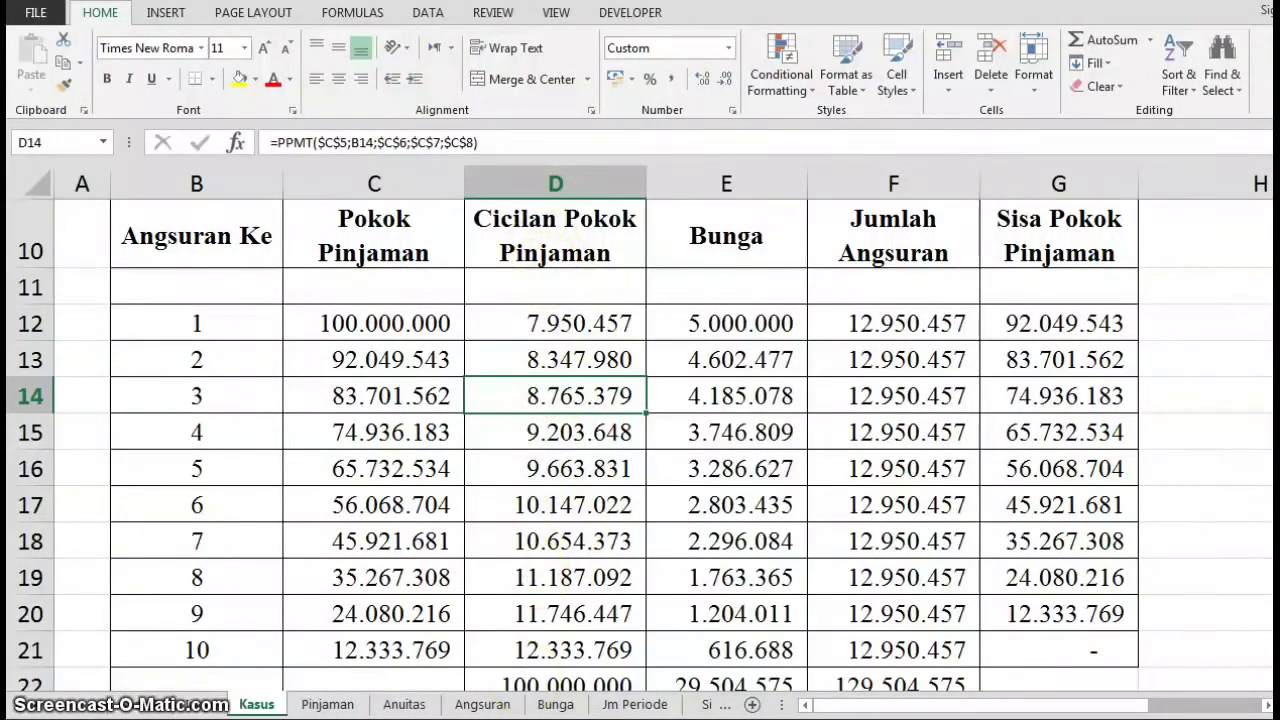
left_click(482, 704)
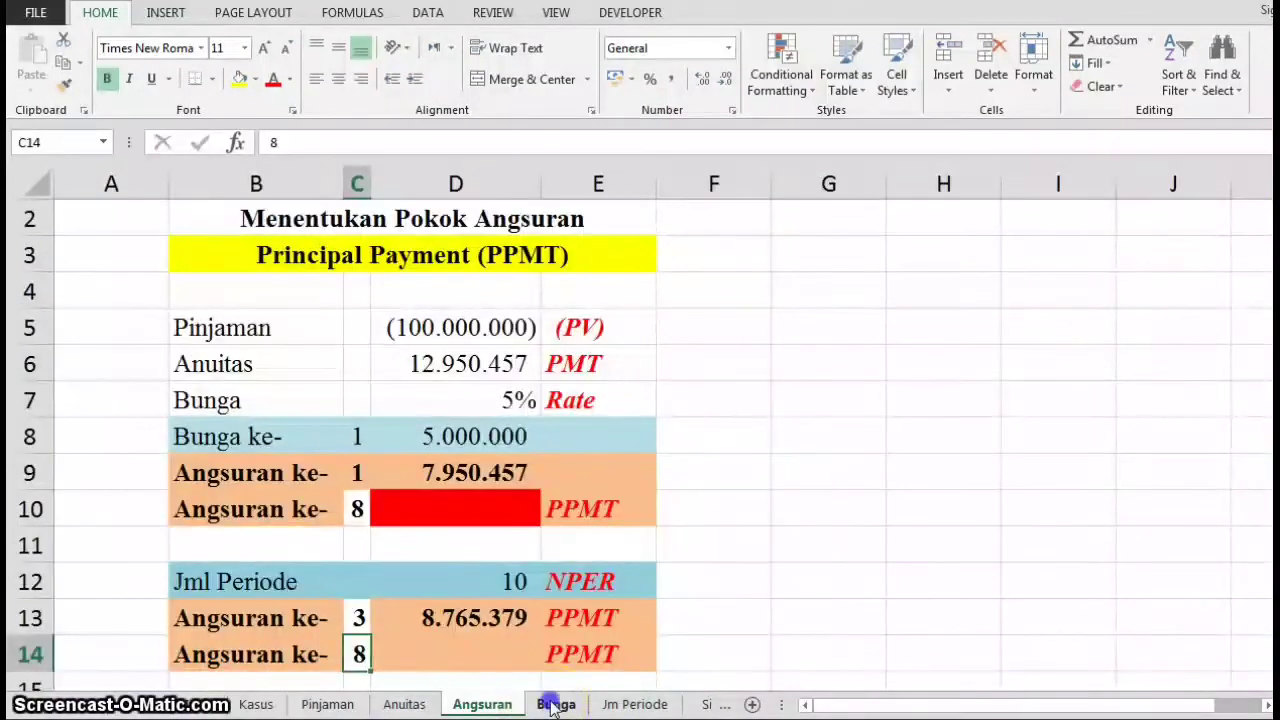
On the Bunga sheet, replace the yellow subheading in B4 with IPMT
left_click(554, 704)
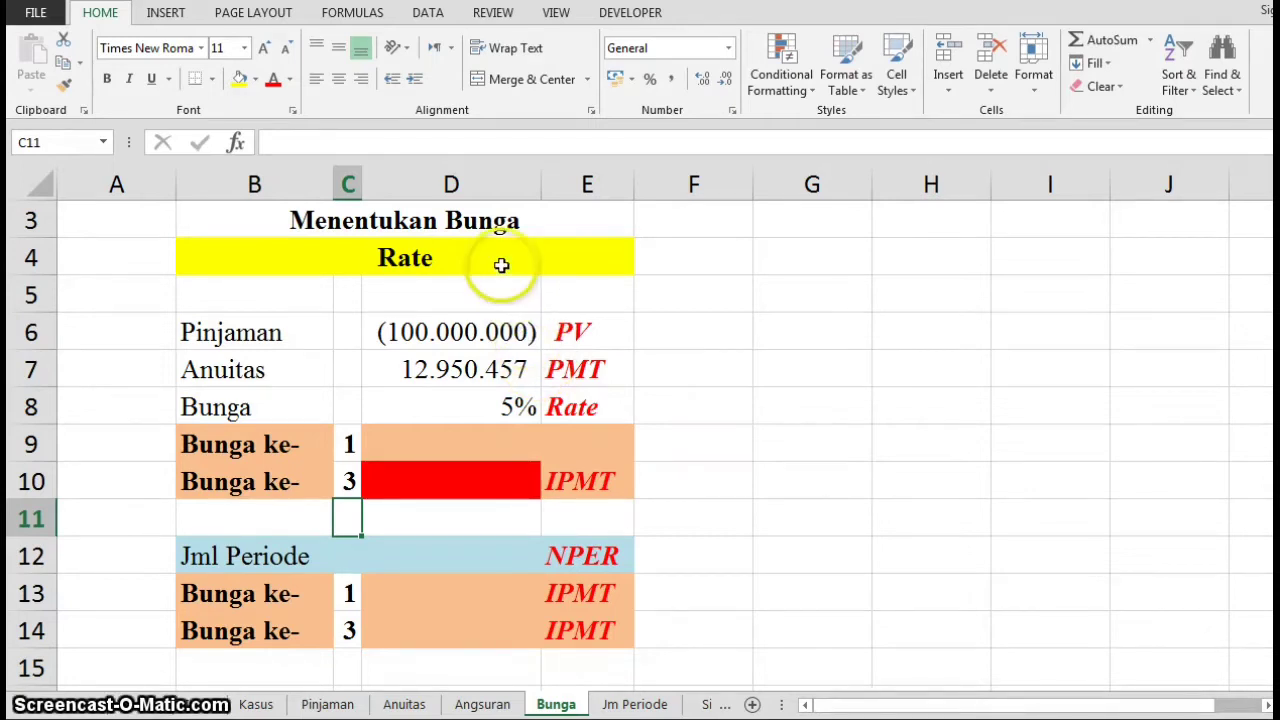
left_click(446, 261)
type("IPMT")
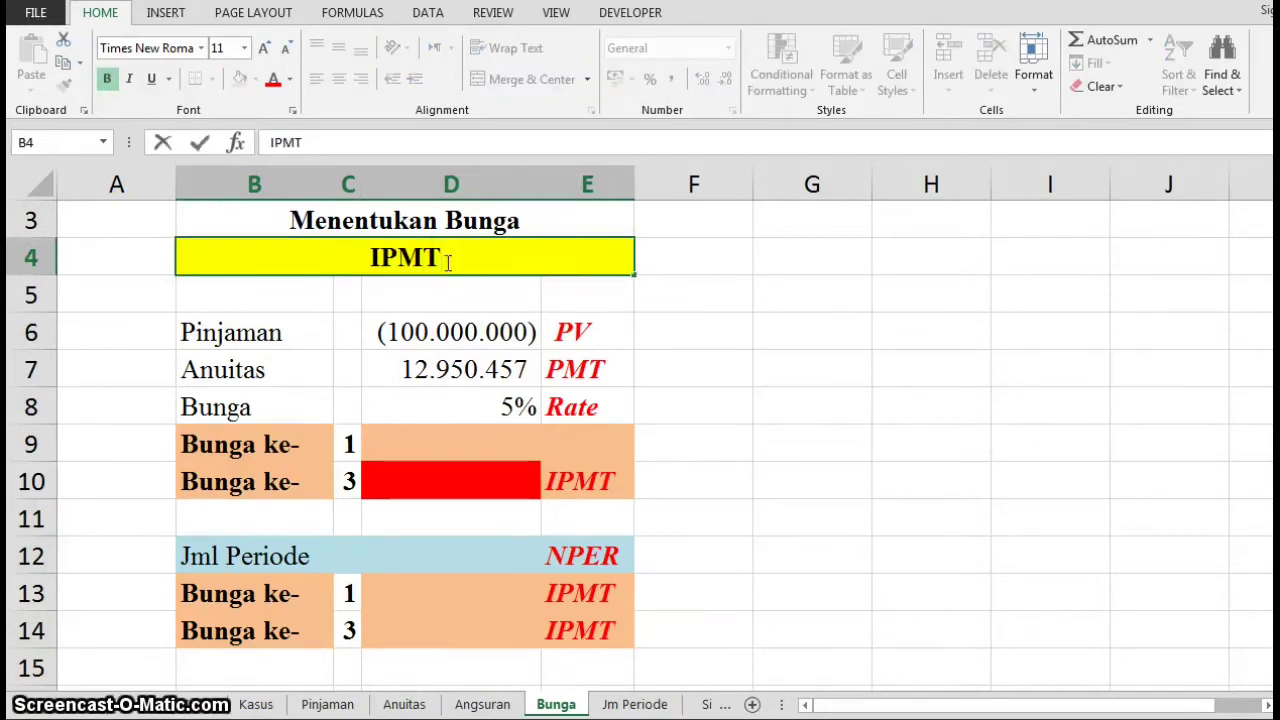
key("Return")
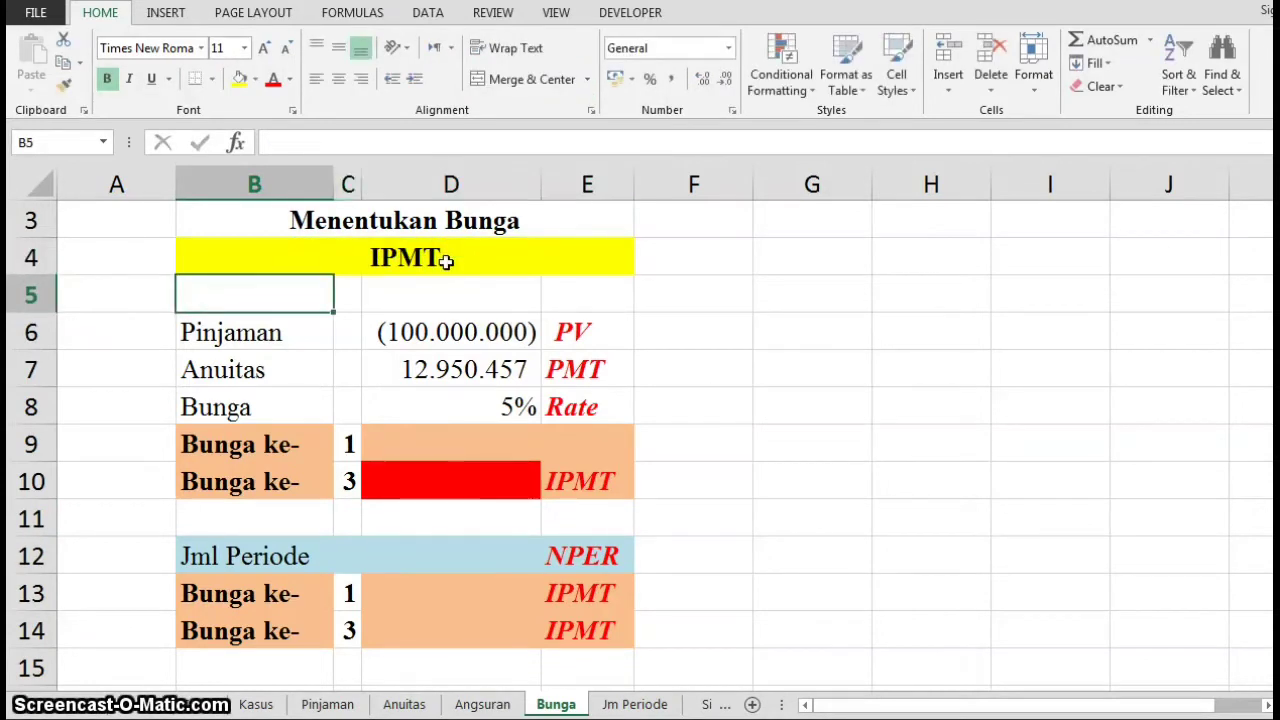
Calculate the first interest in D9 with =D8*D6*-1
left_click(479, 441)
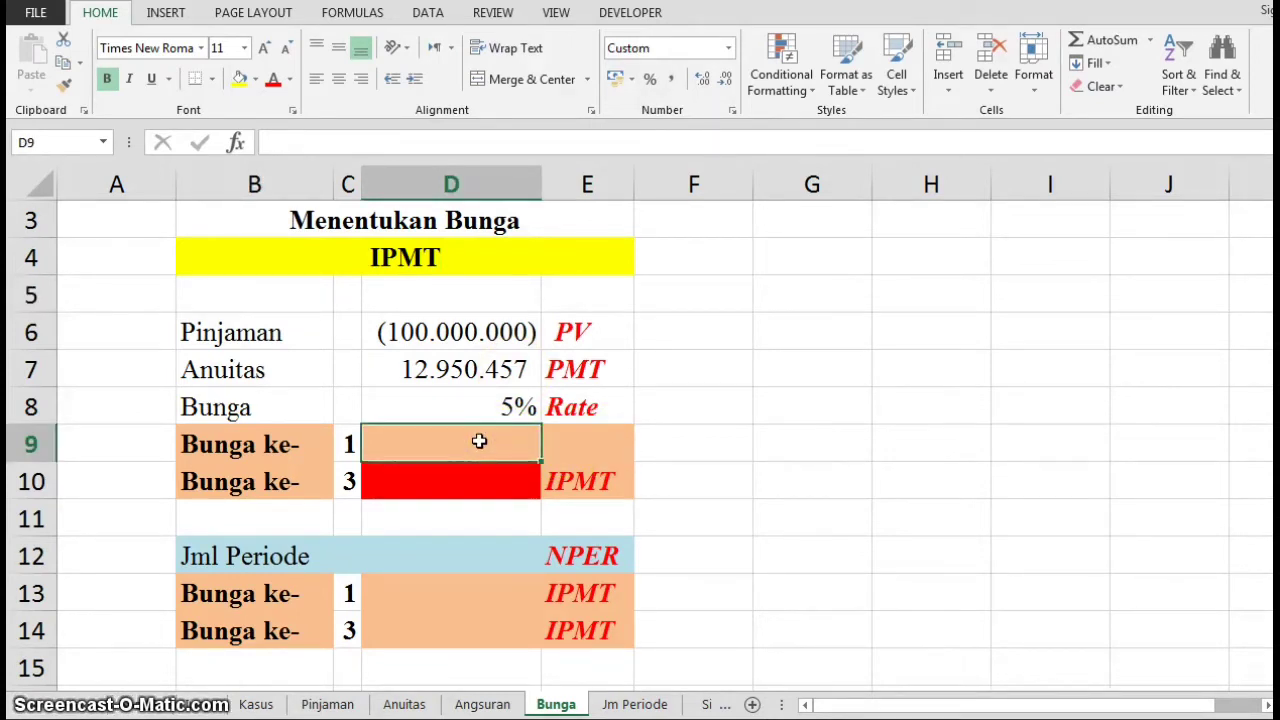
type("=")
key("Up")
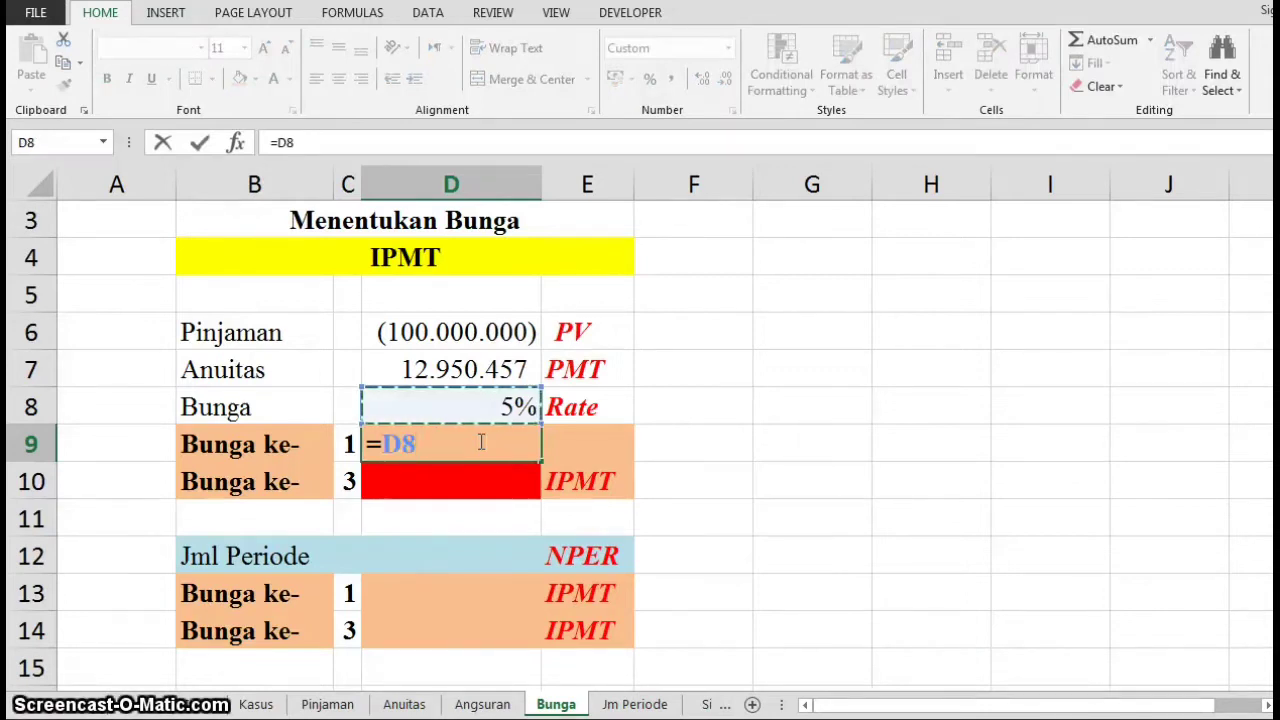
type("*")
key("Up")
key("Up")
key("Up")
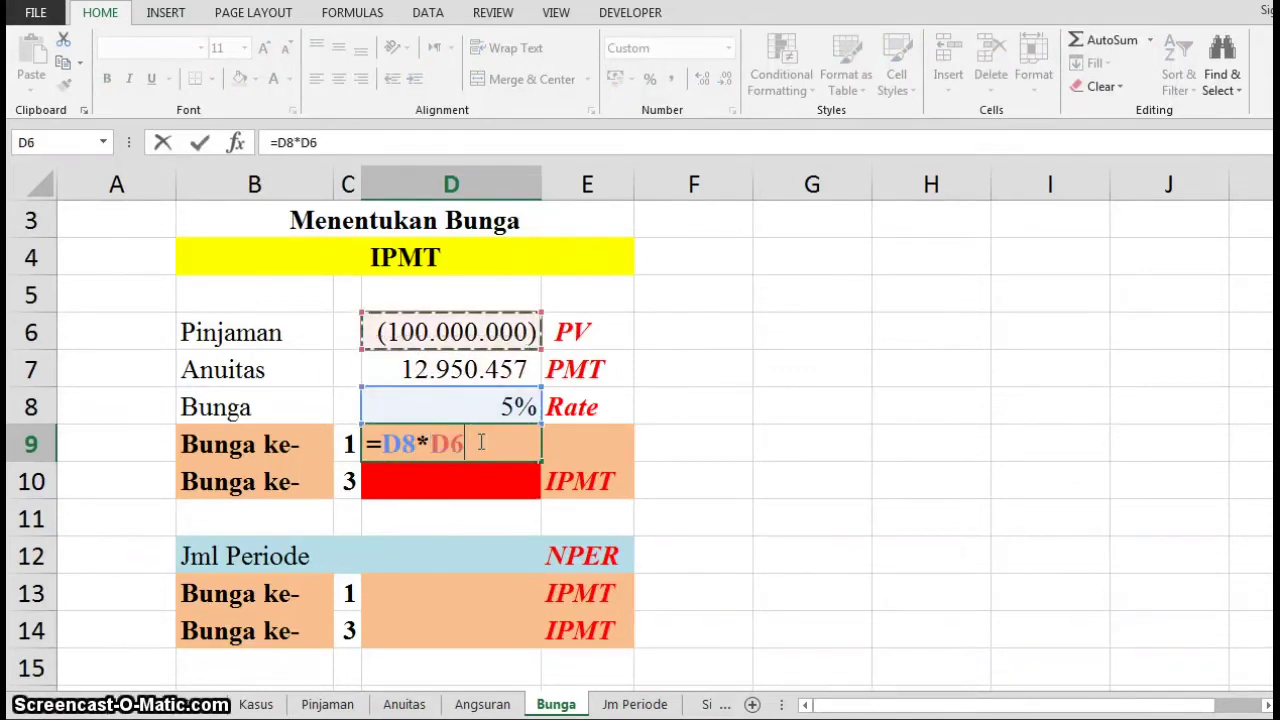
type("*-1")
key("Return")
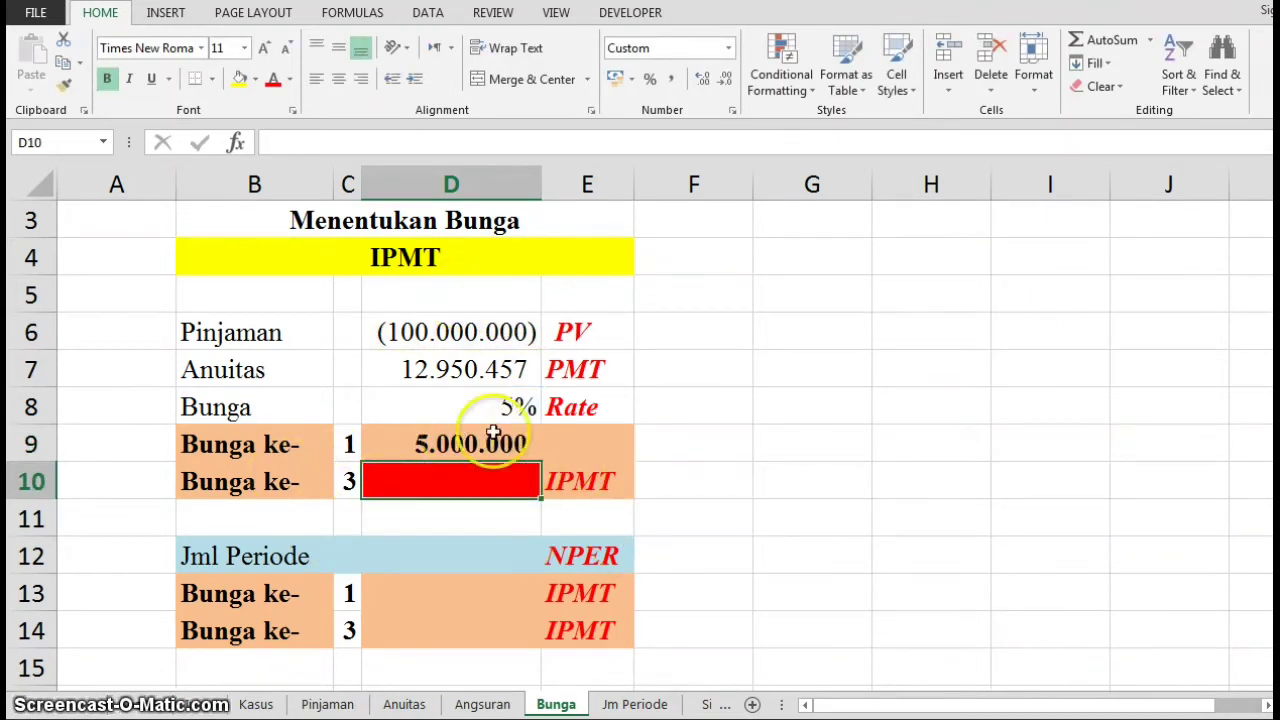
Calculate Jml Periode in D12 of the Bunga sheet with =NPER(D8;D7;D6)
left_click(440, 561)
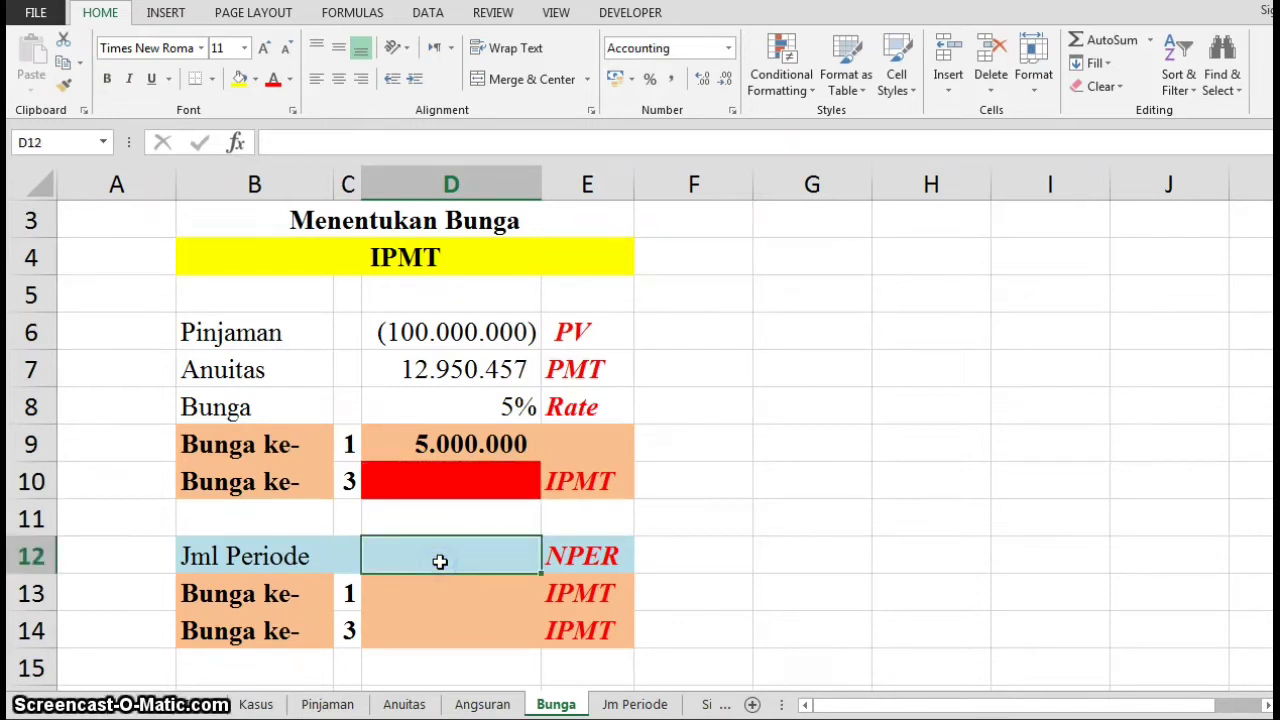
type("=nper")
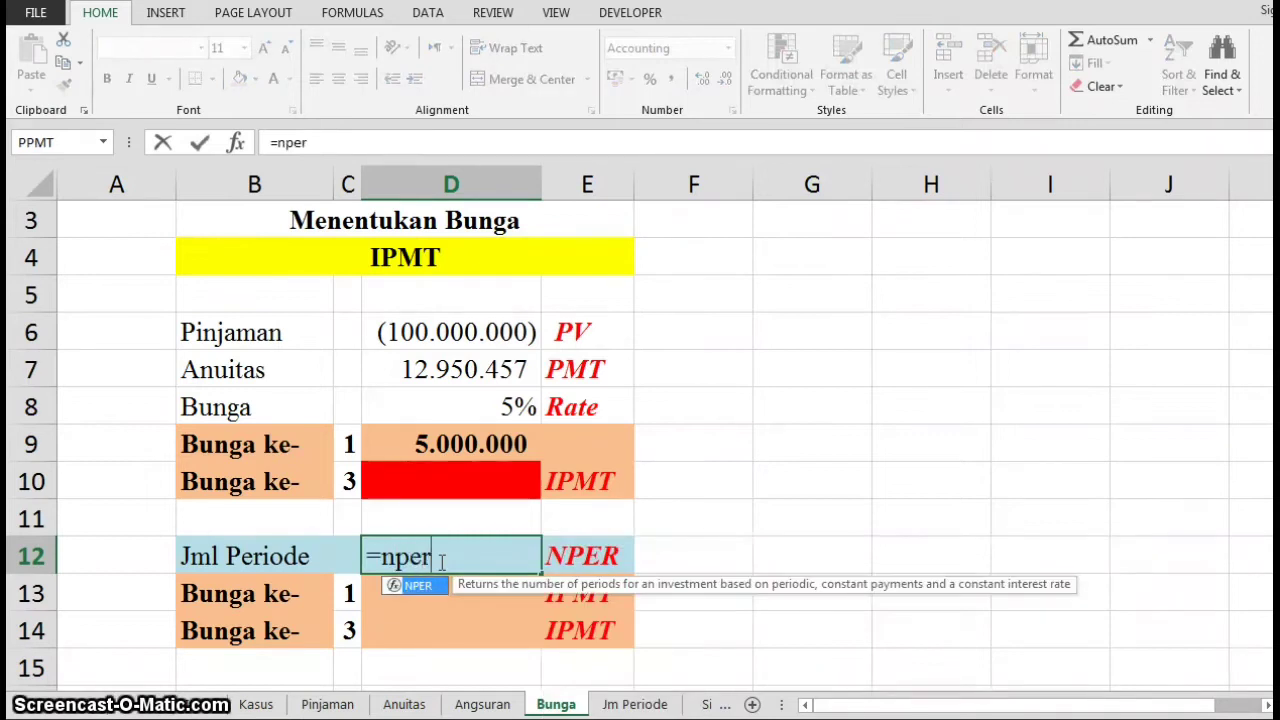
key("Tab")
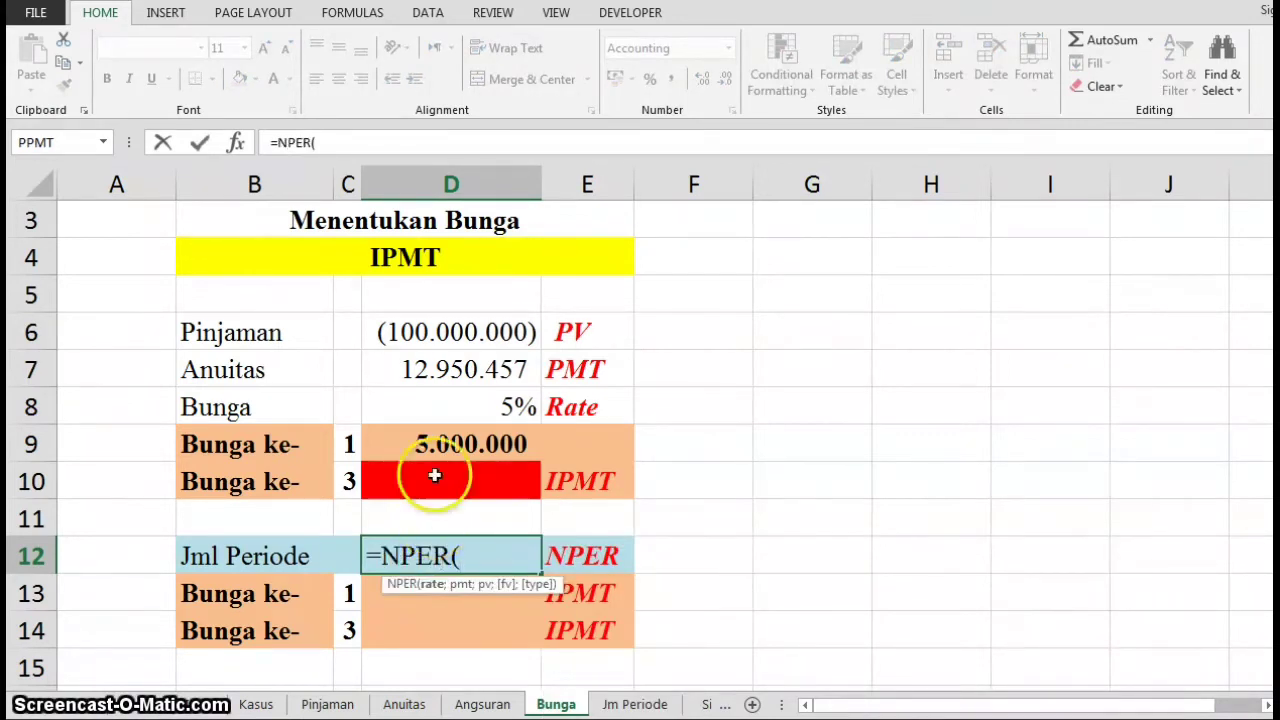
left_click(438, 400)
type(";")
left_click(420, 371)
type(";")
left_click(434, 328)
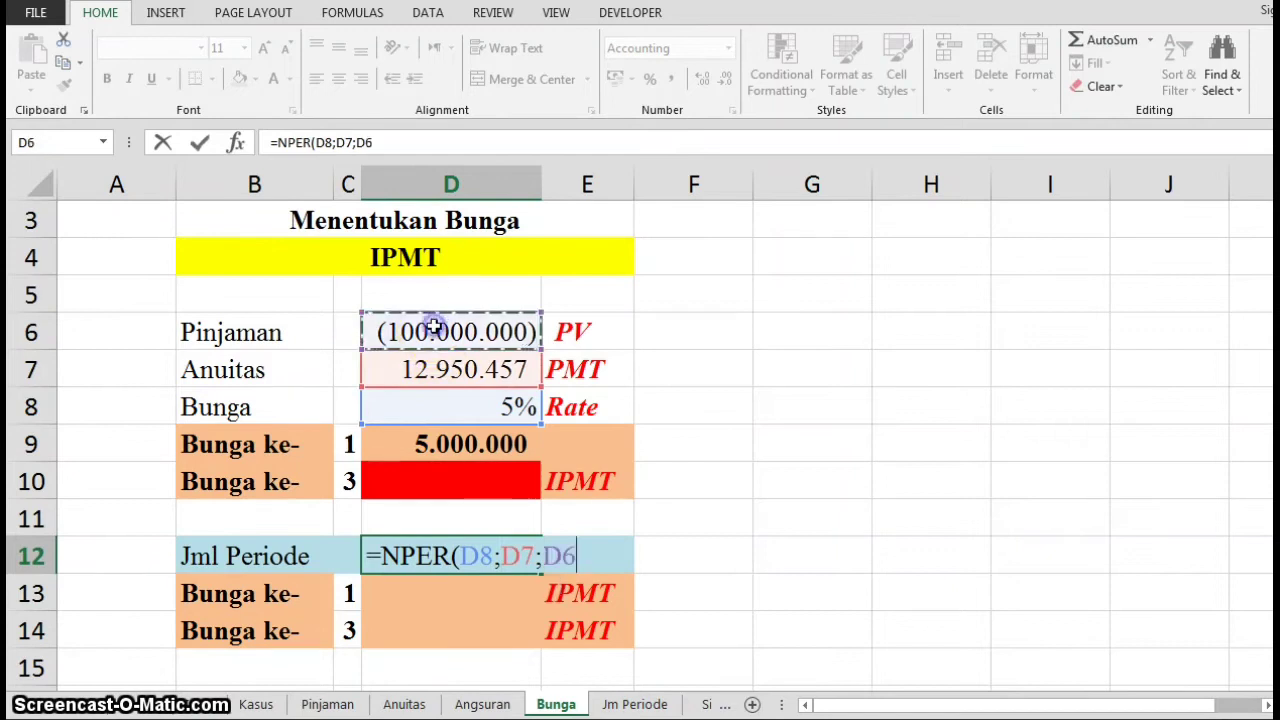
key("Return")
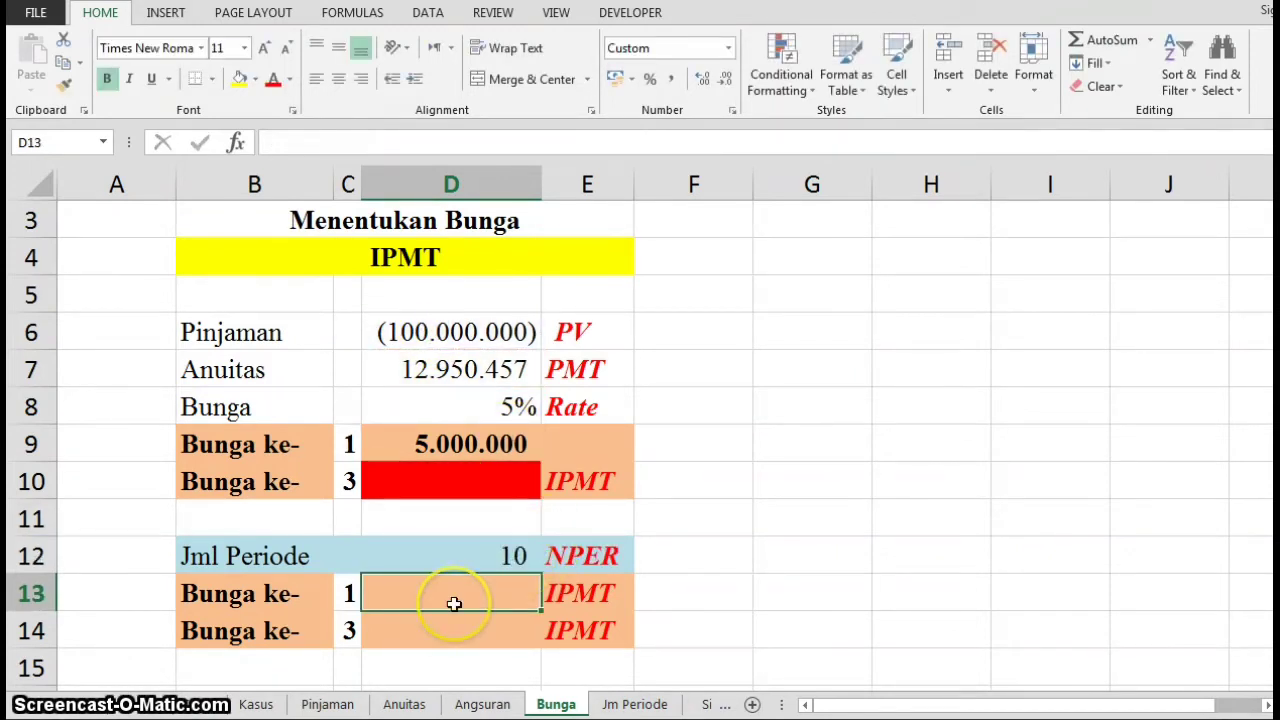
Calculate the interest for Bunga ke-1 in D13 of the Bunga sheet with =IPMT(D8;C13;D12;D6)
type("=")
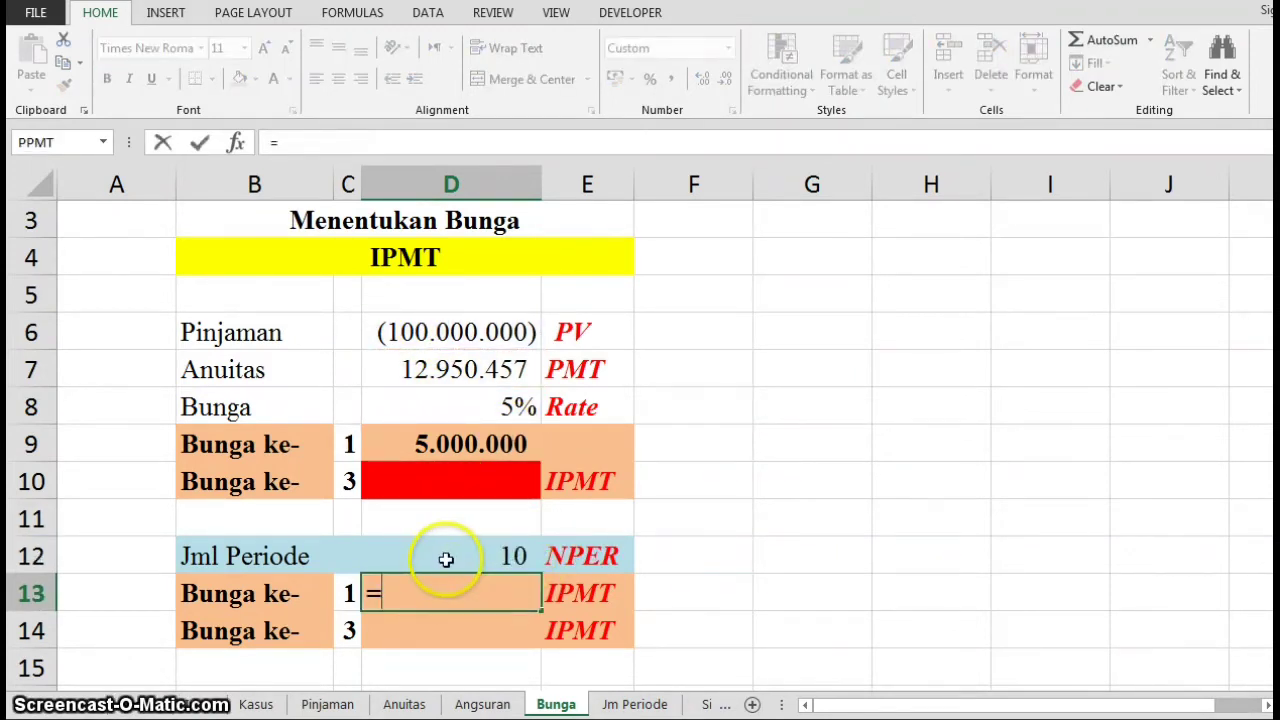
type("ipm")
key("Tab")
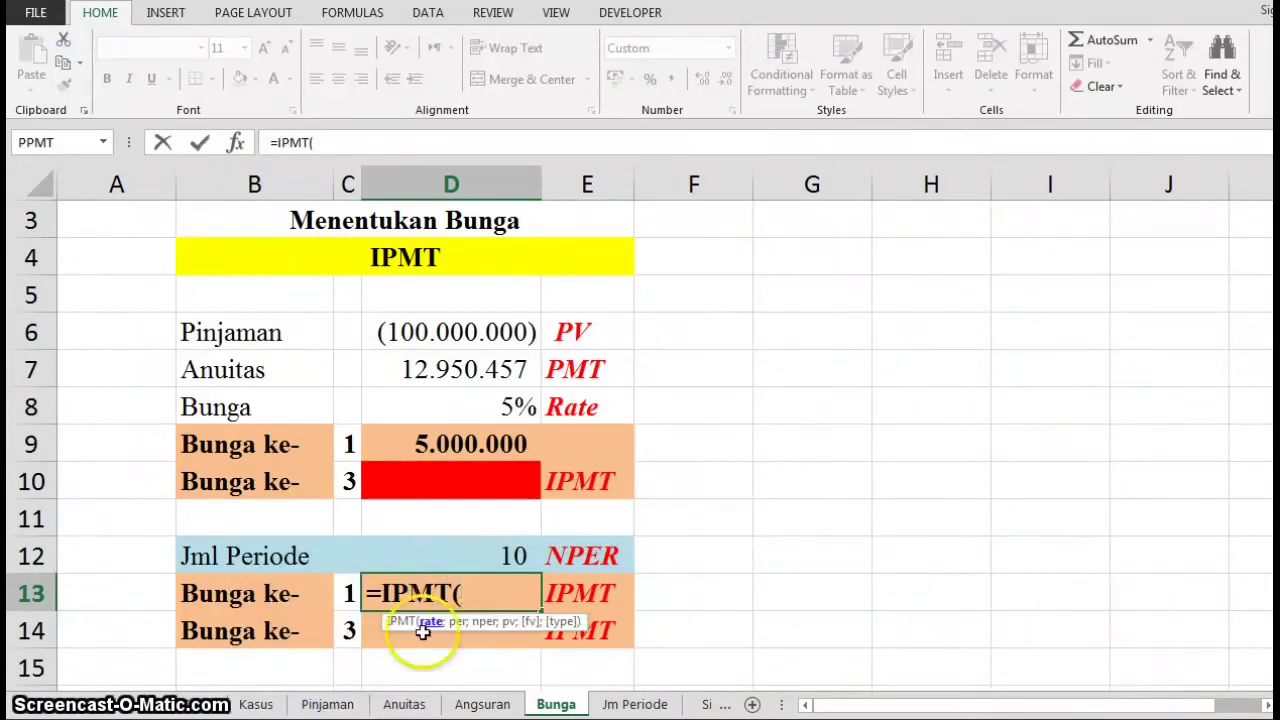
left_click(437, 410)
type(";")
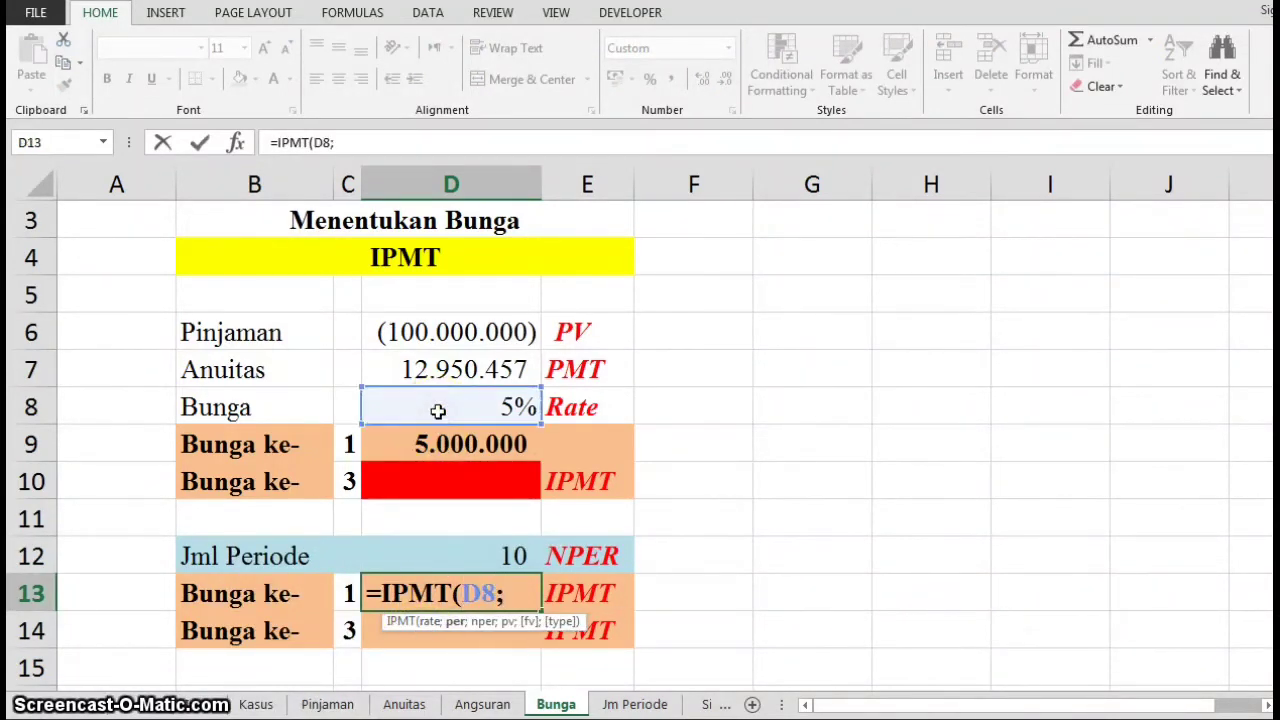
left_click(345, 594)
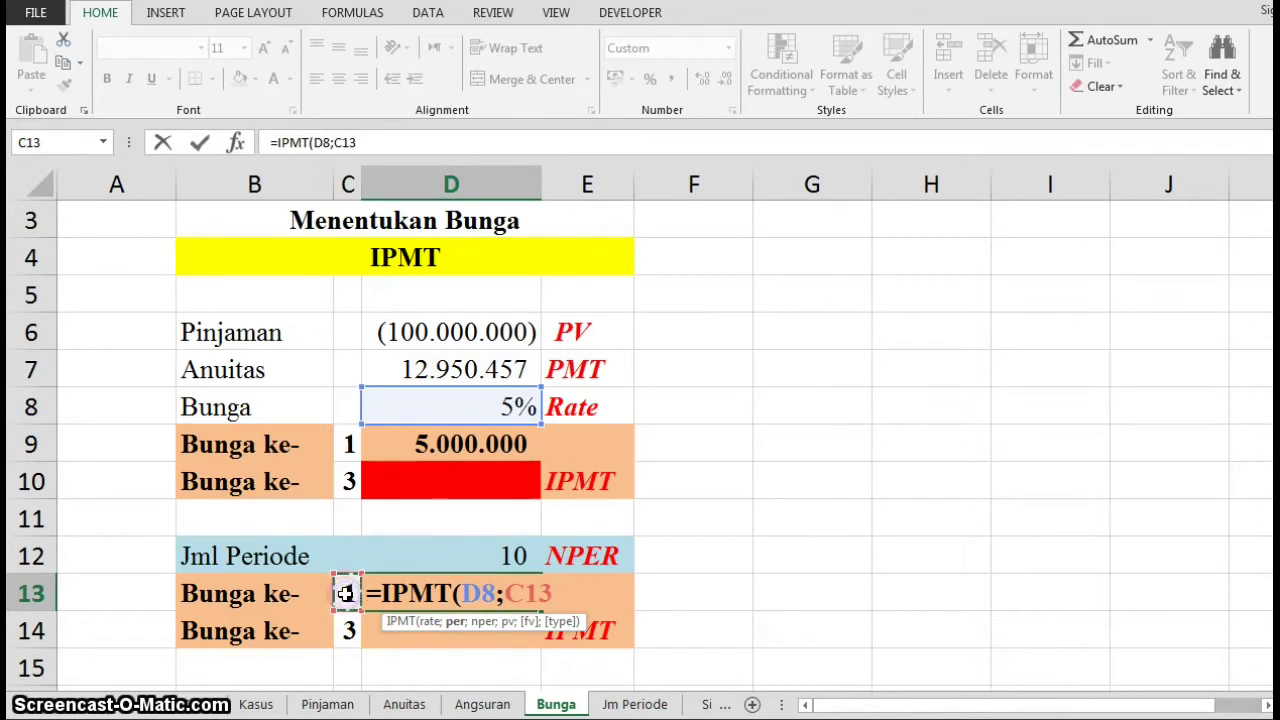
type(";")
left_click(400, 557)
type(";")
left_click(399, 338)
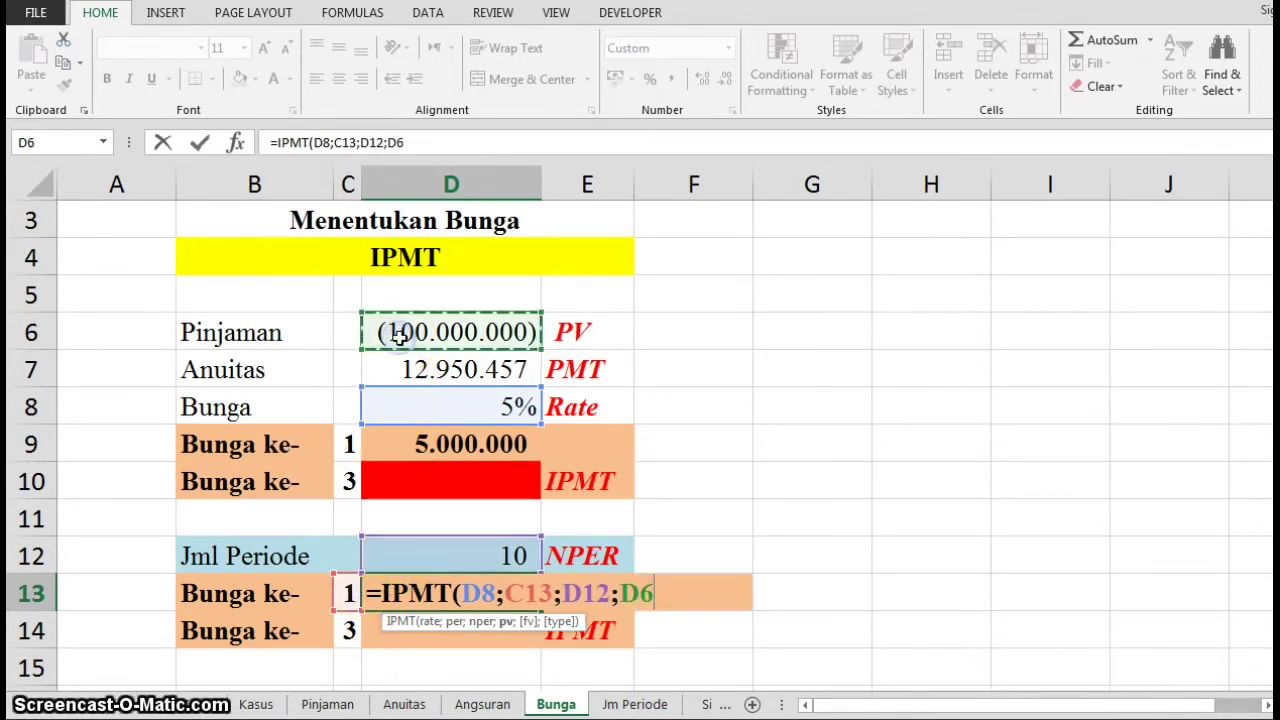
key("Return")
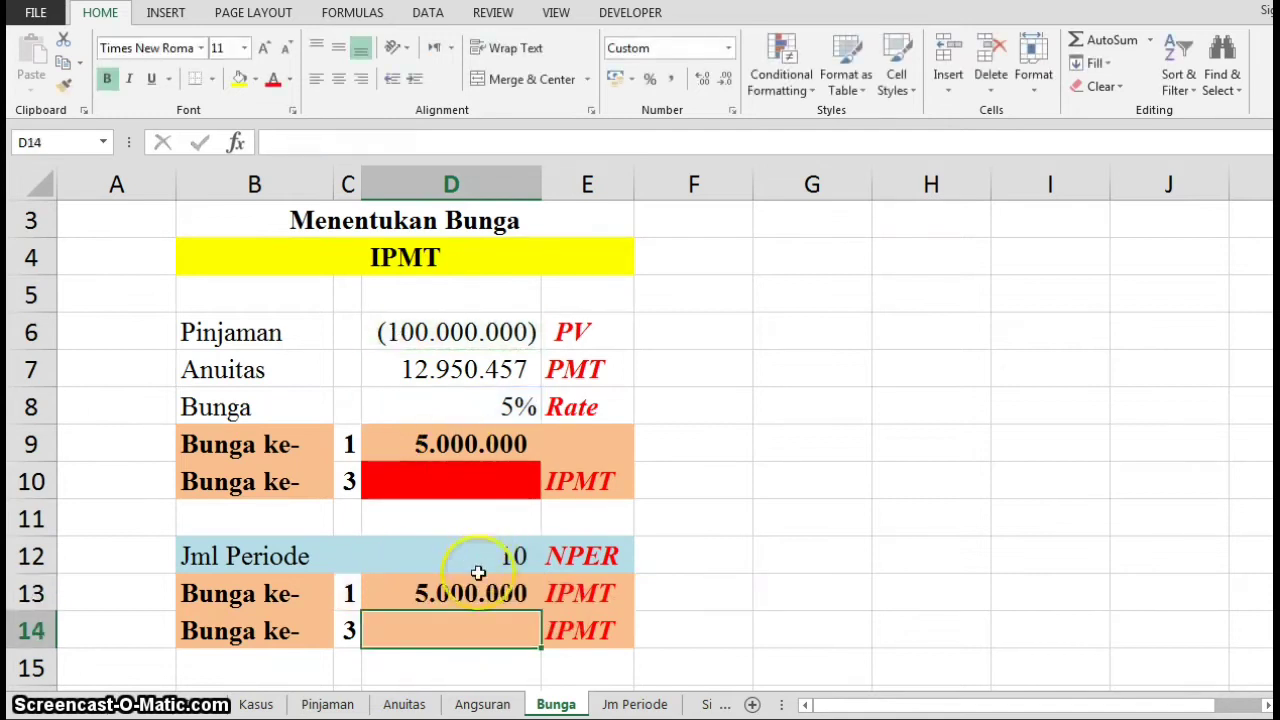
left_click(449, 597)
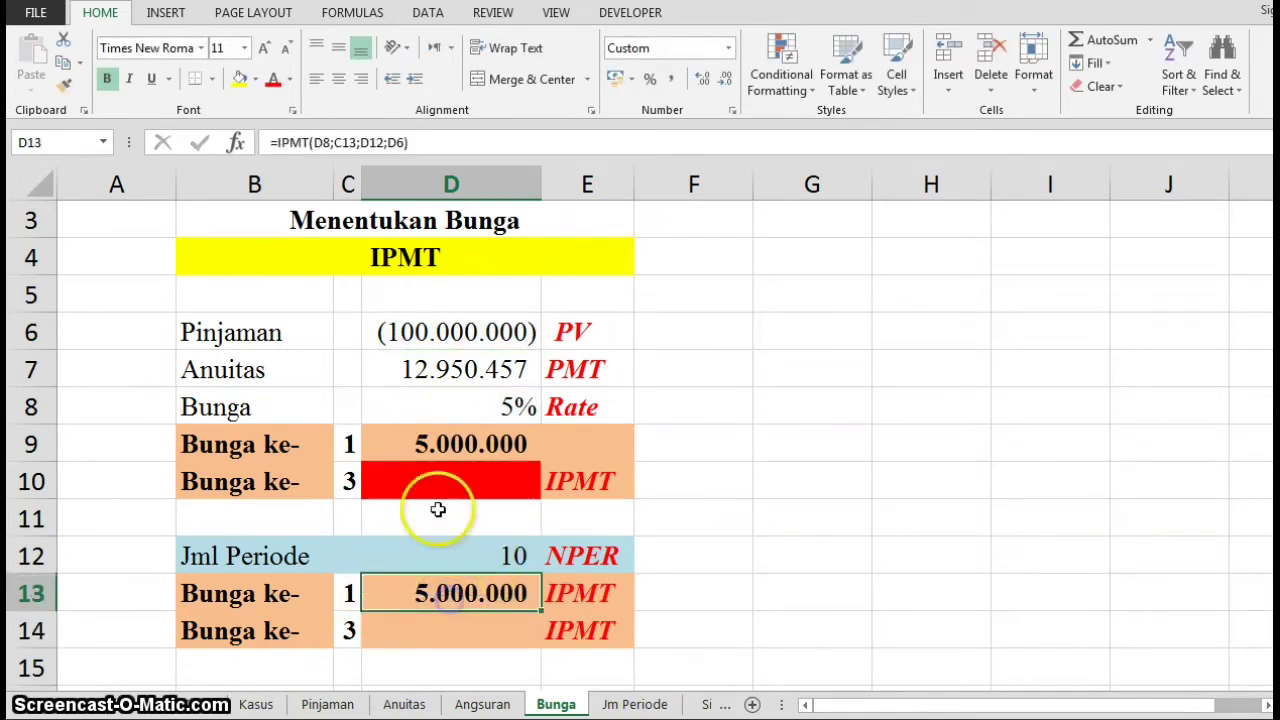
Set the period number in C13 to 3 and check the interest against the Bunga column for period 3 on the Kasus sheet
left_click(353, 596)
type("3")
key("Return")
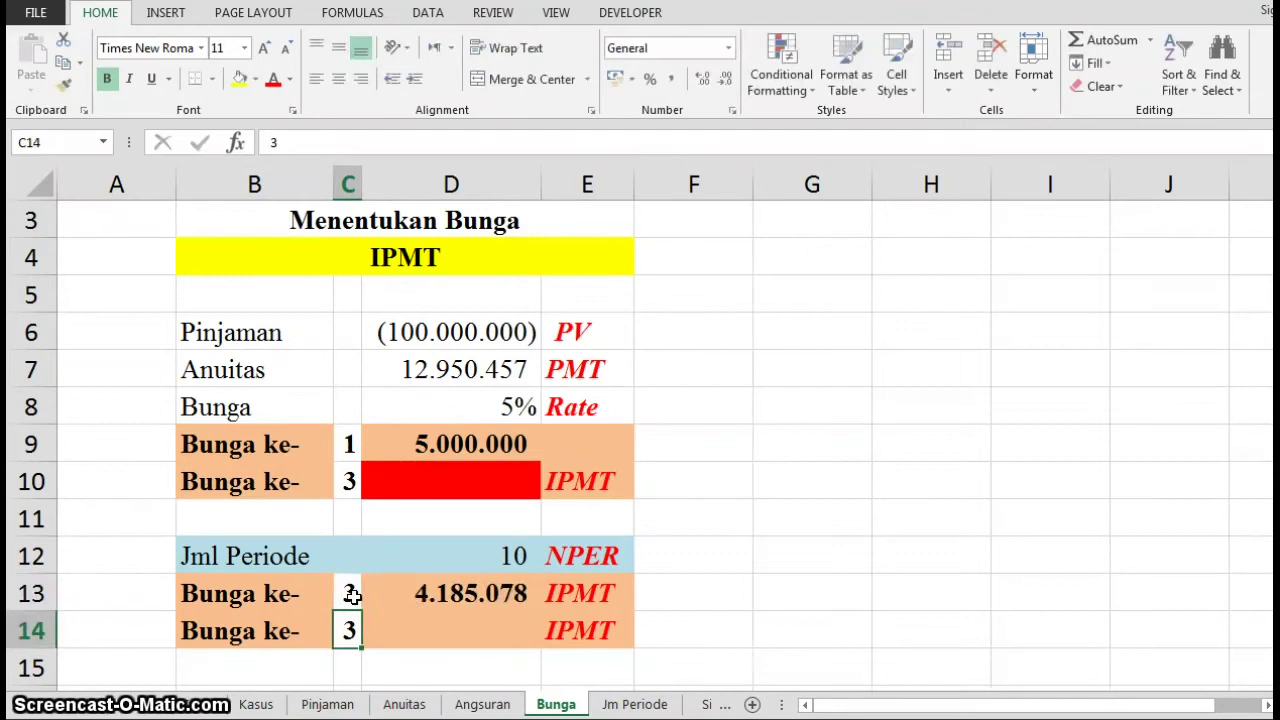
left_click(256, 704)
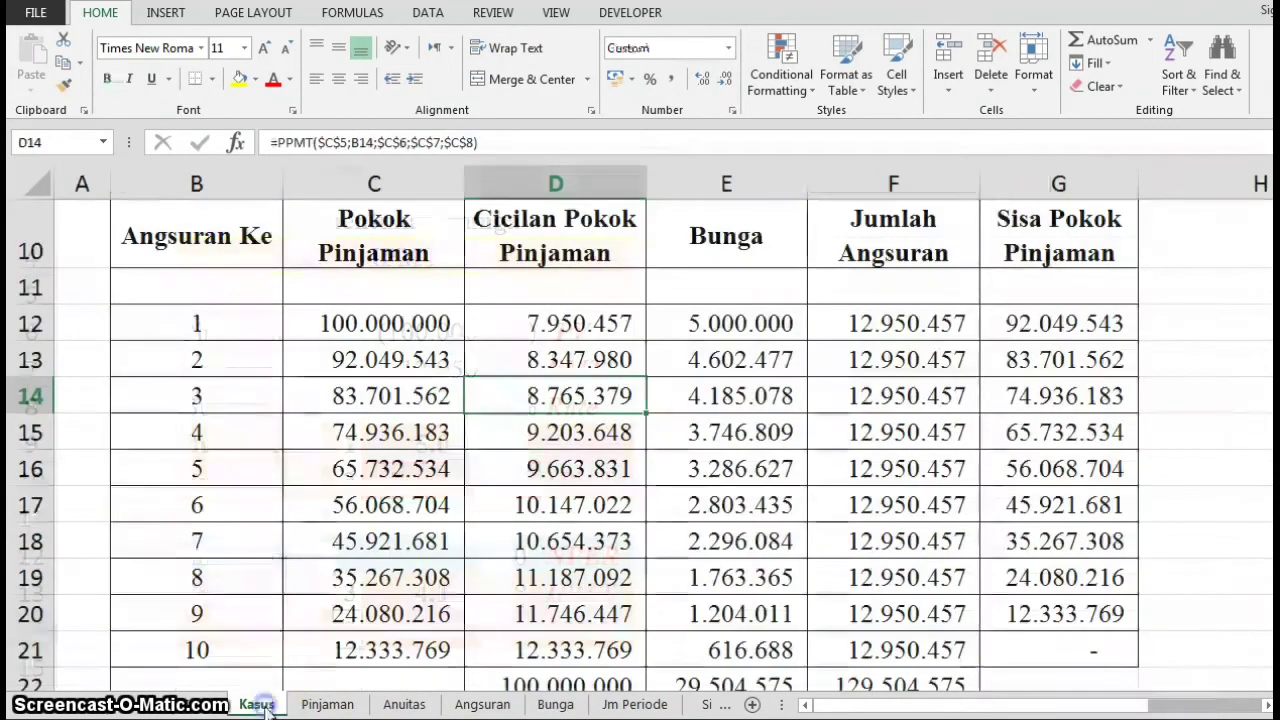
left_click(205, 396)
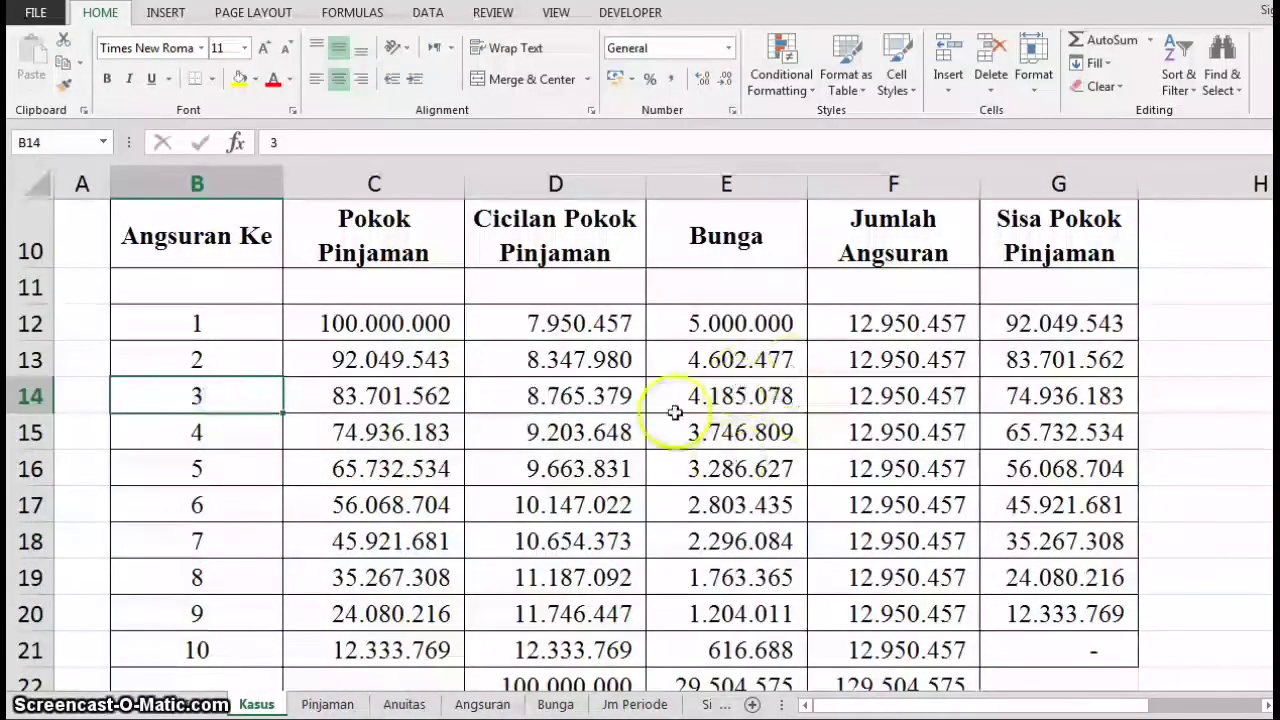
left_click(548, 705)
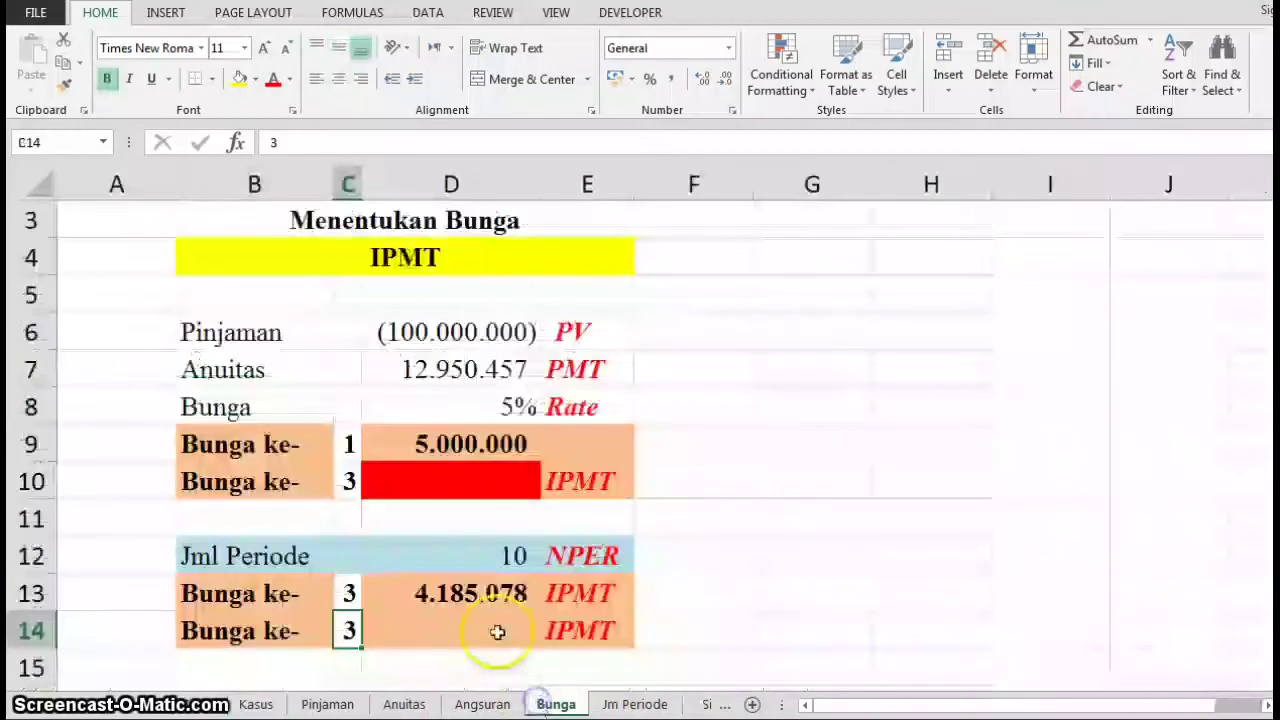
Set the period number in C13 to 8 and compare the interest with the Bunga value for period 8 on the Kasus sheet
left_click(351, 592)
type("8")
key("Return")
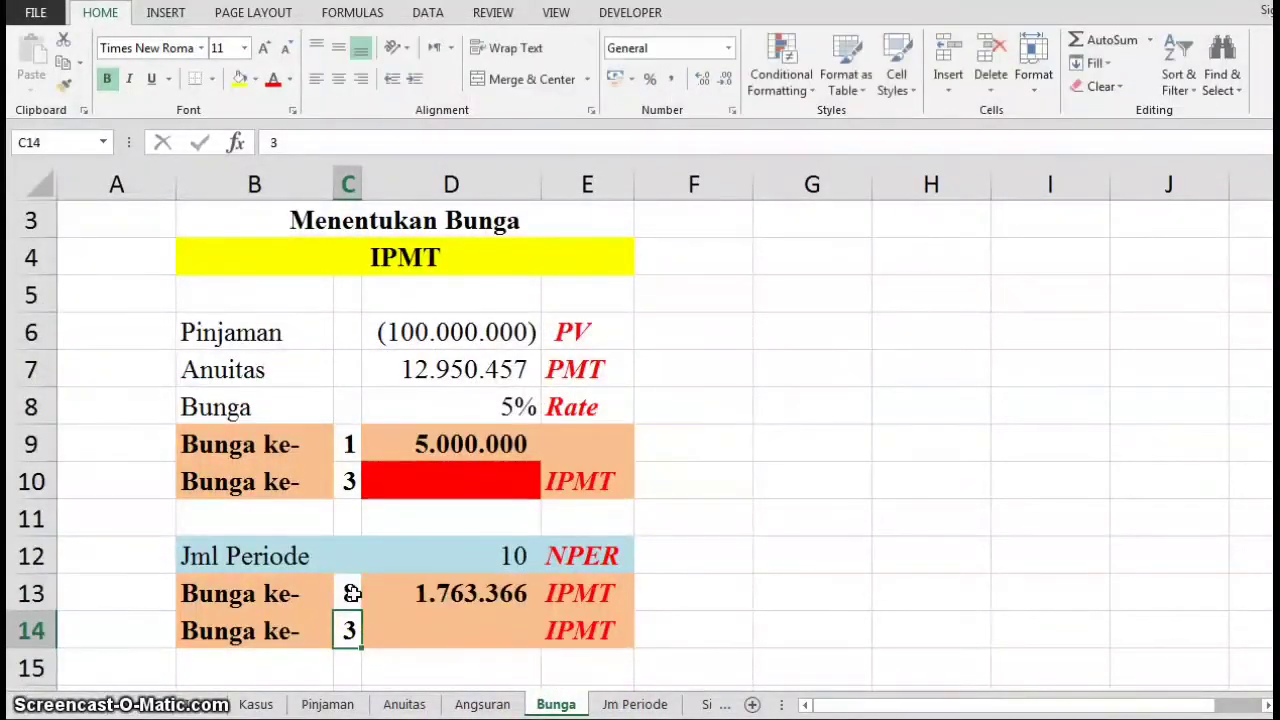
left_click(256, 704)
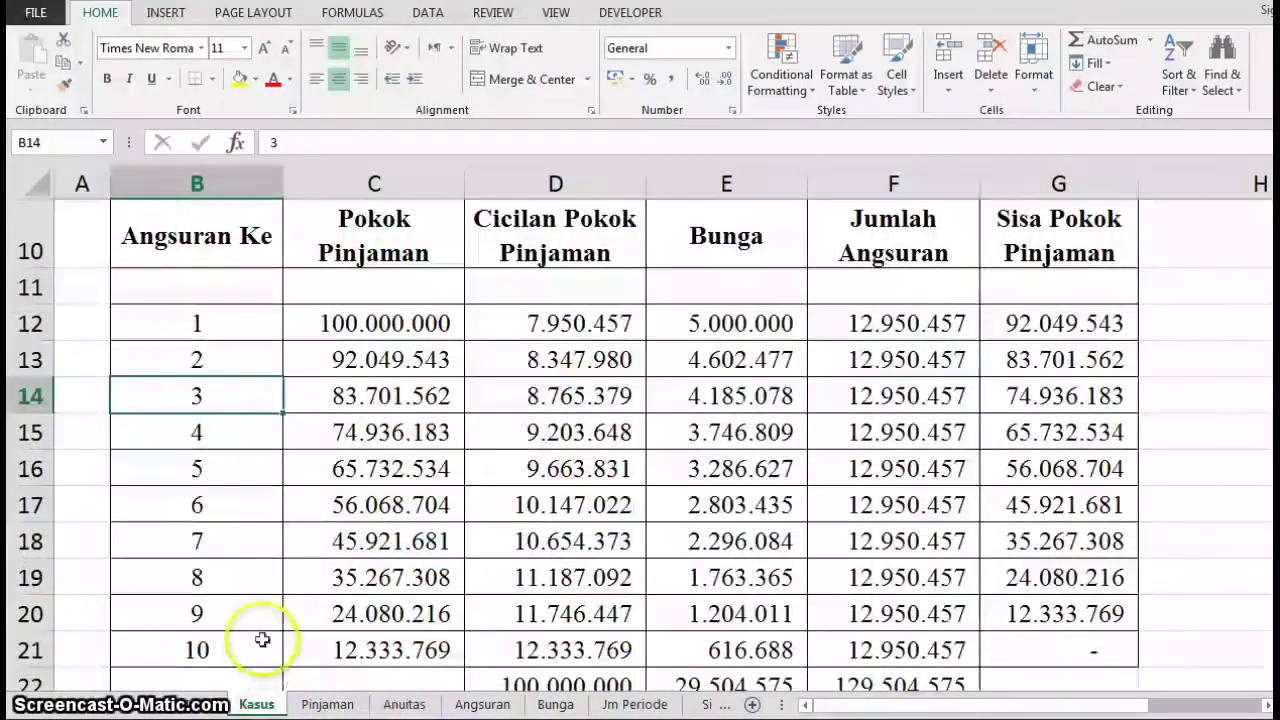
left_click(255, 578)
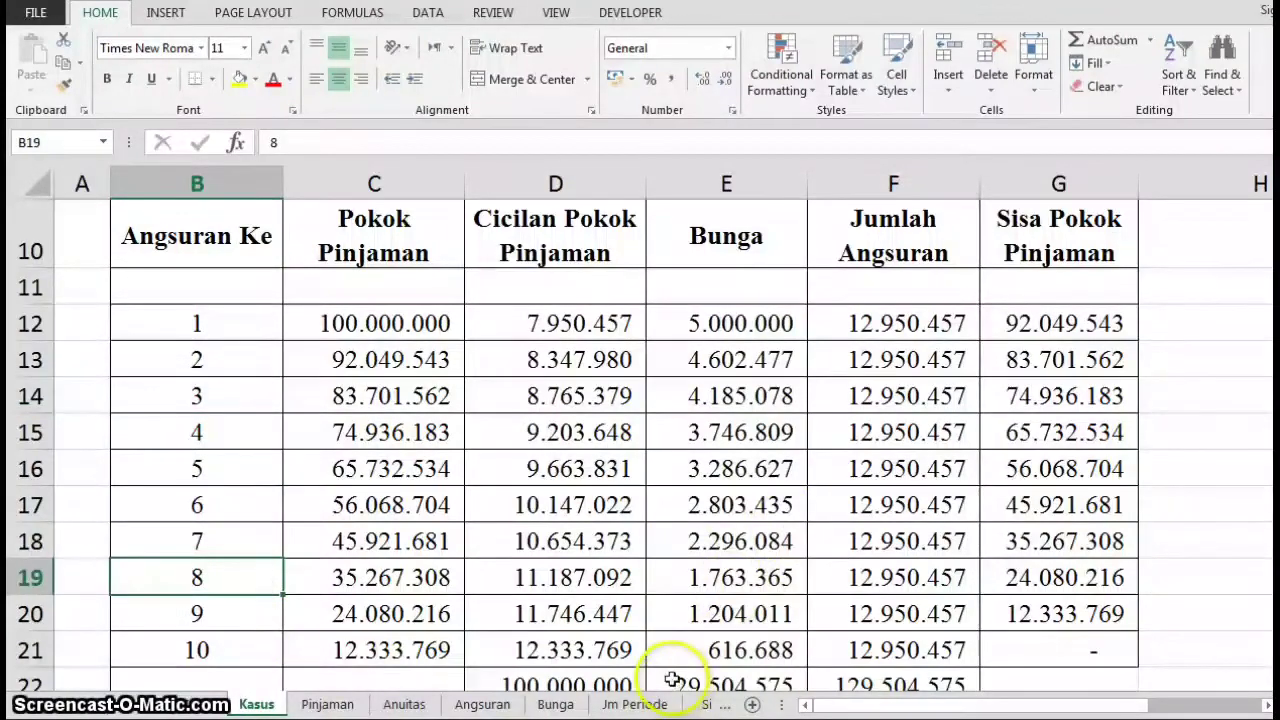
left_click(552, 705)
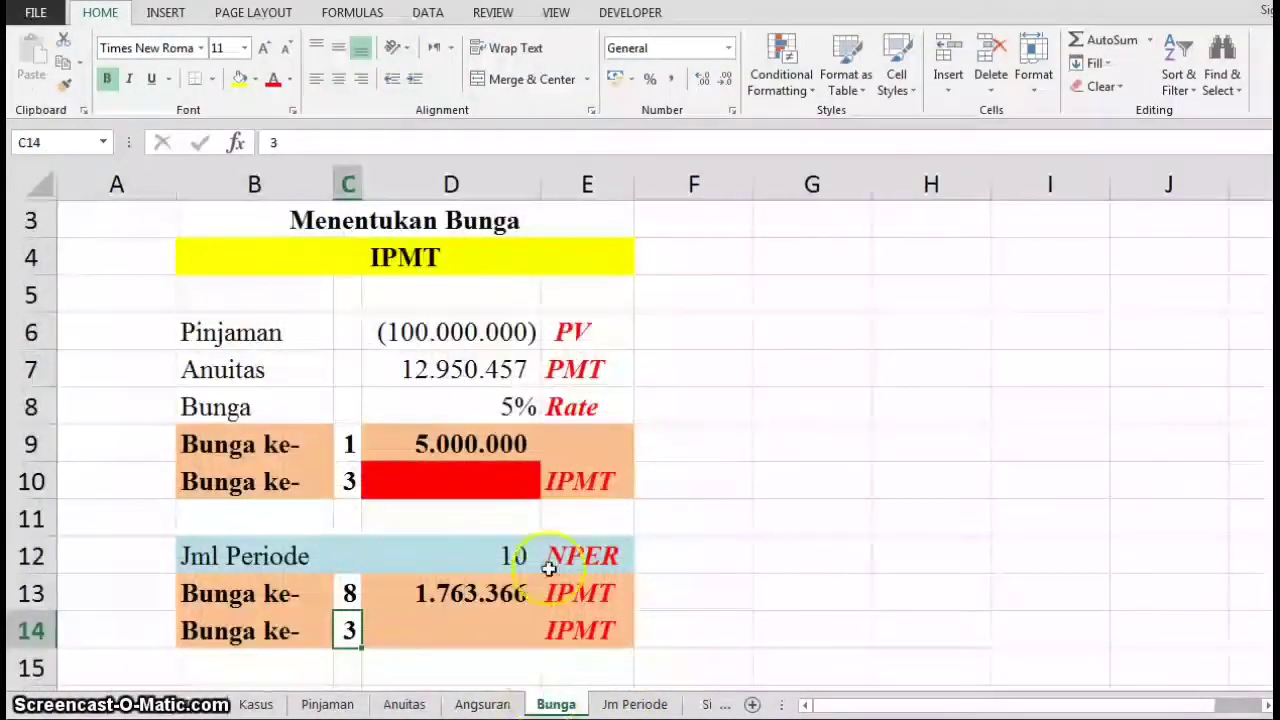
Calculate the interest rate in D16 of the Bunga sheet with =RATE(D12;D7;D6)
left_click(300, 666)
key("Down")
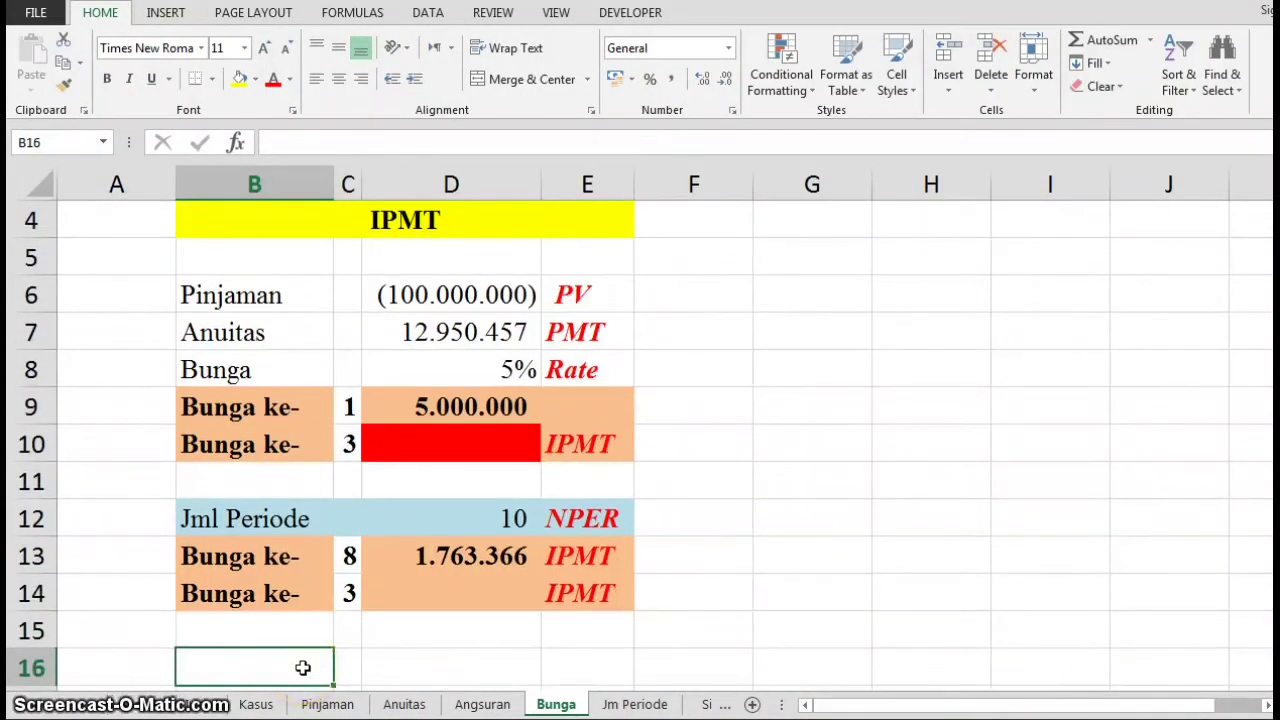
key("Right")
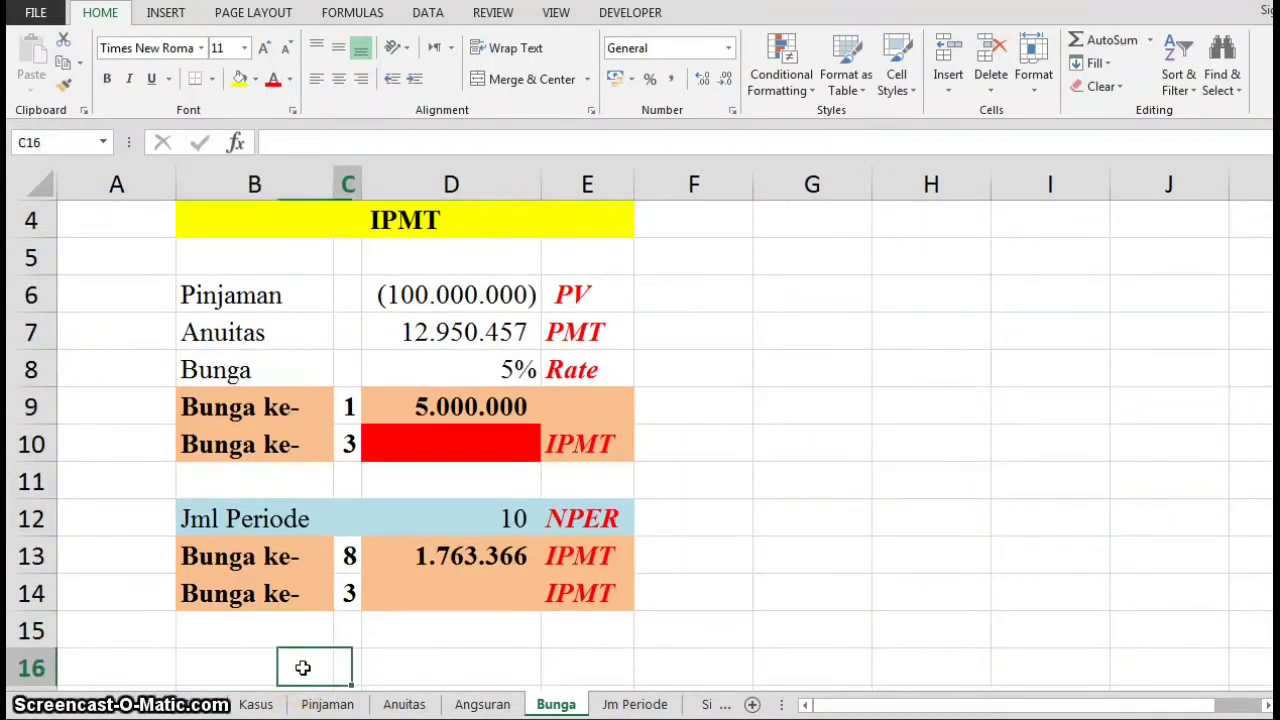
key("Right")
type("=rate")
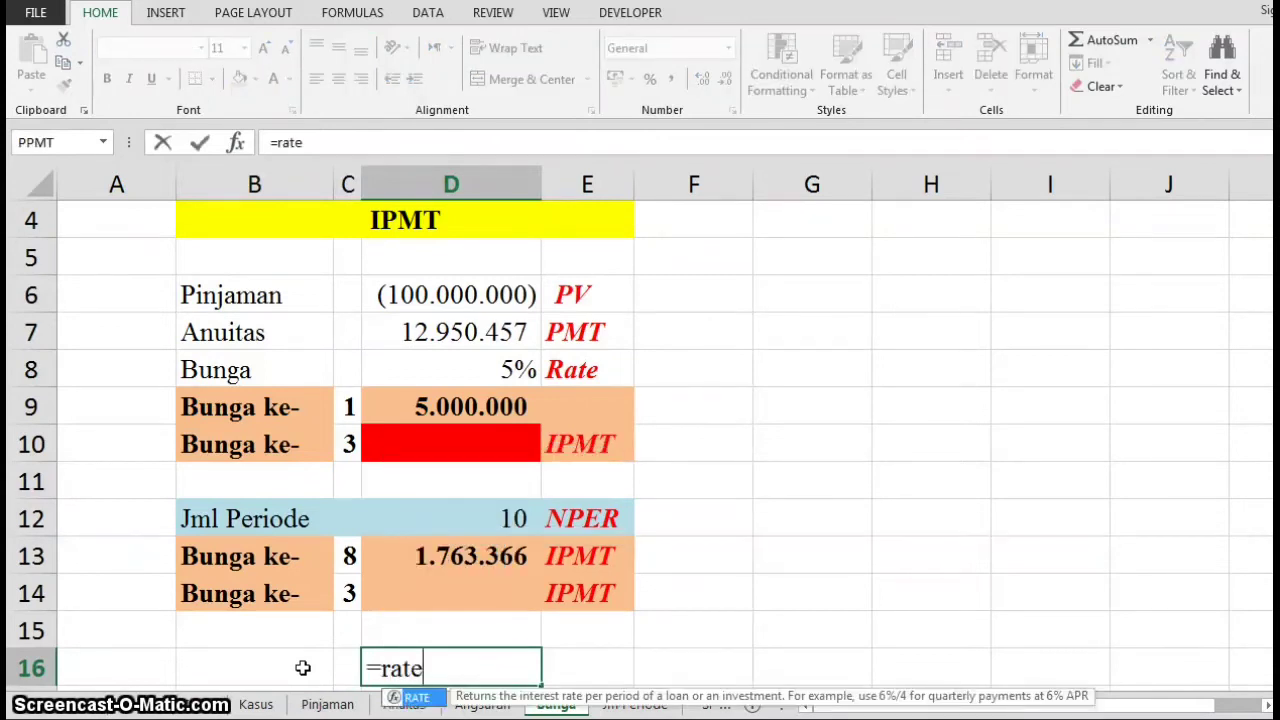
key("Tab")
left_click(463, 511)
type(";")
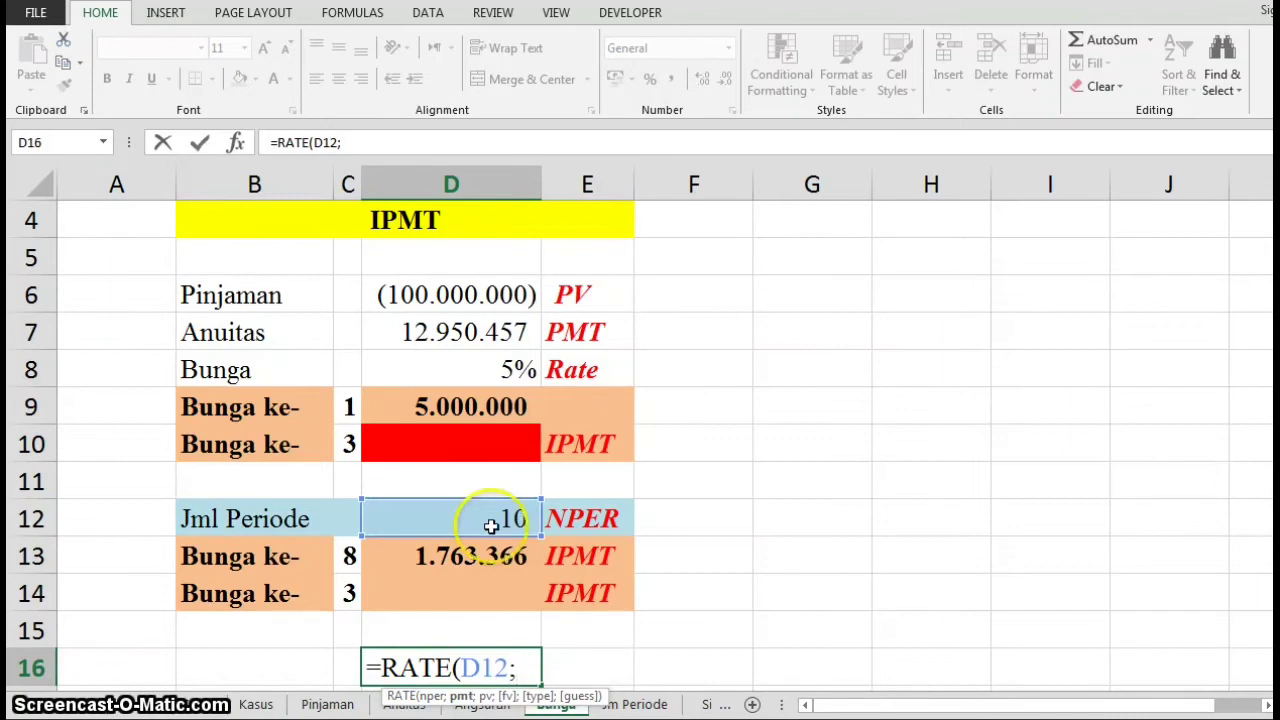
left_click(490, 331)
type(";")
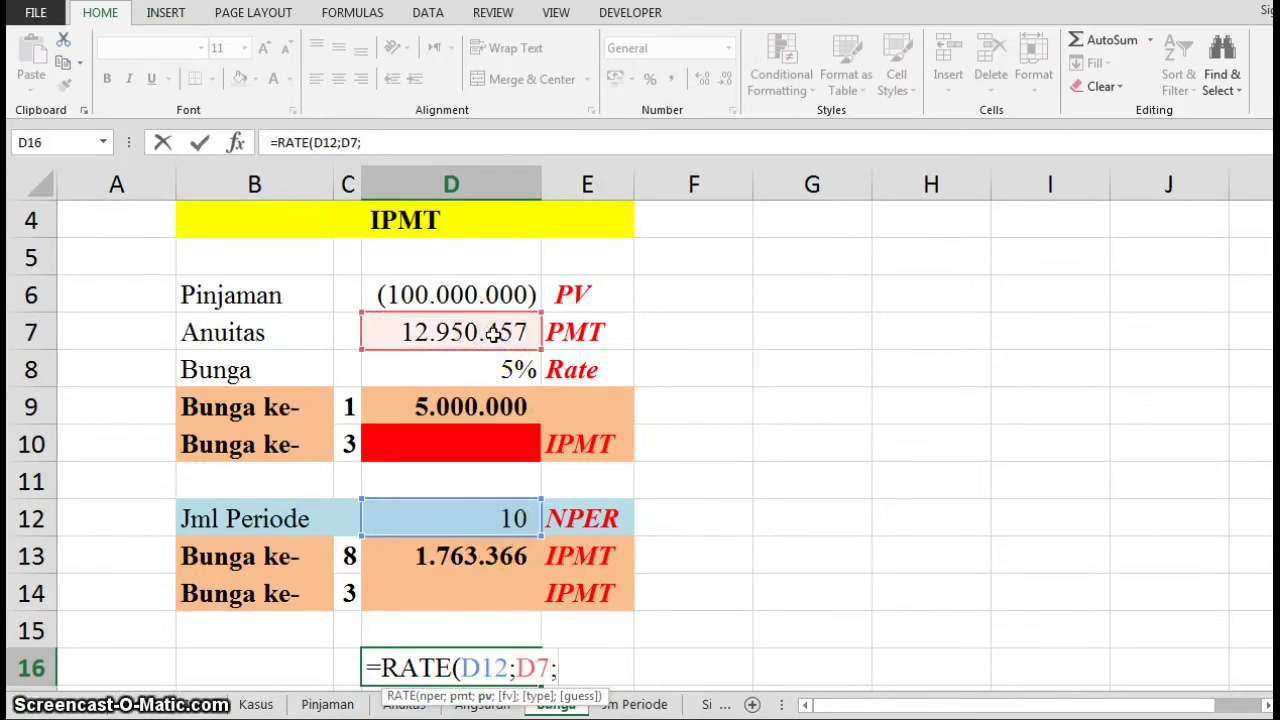
left_click(495, 293)
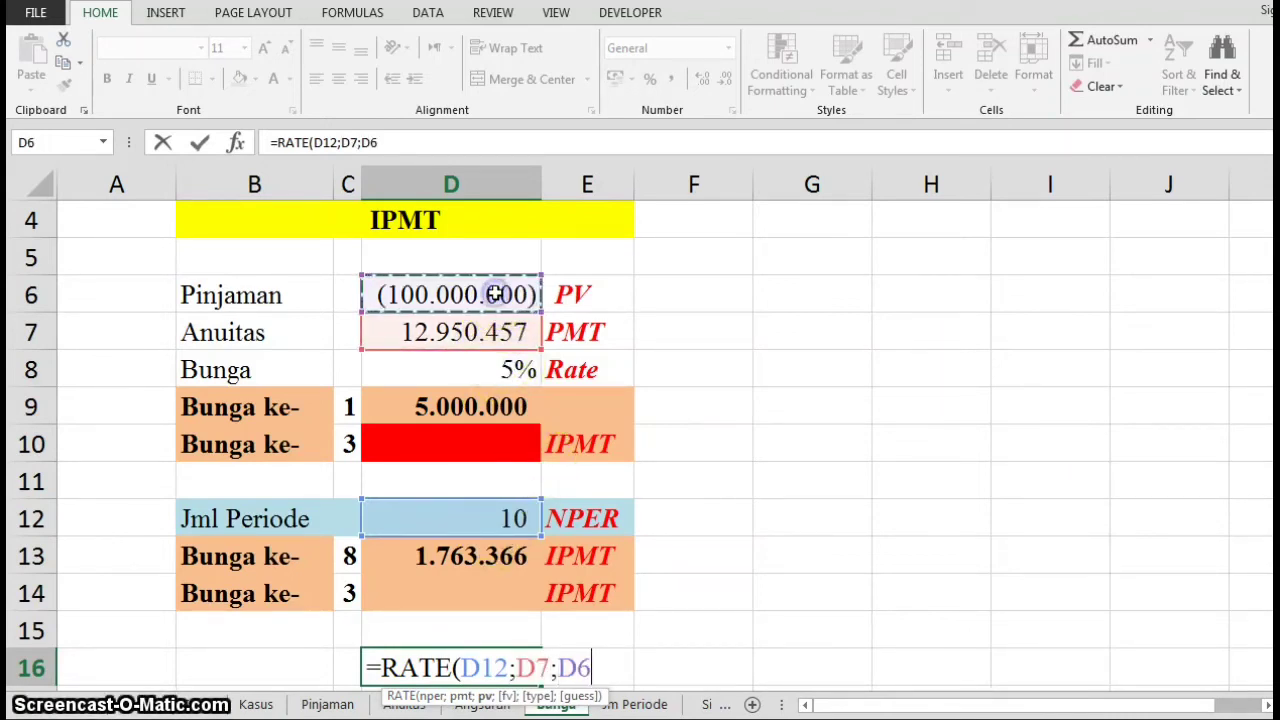
key("Return")
key("Up")
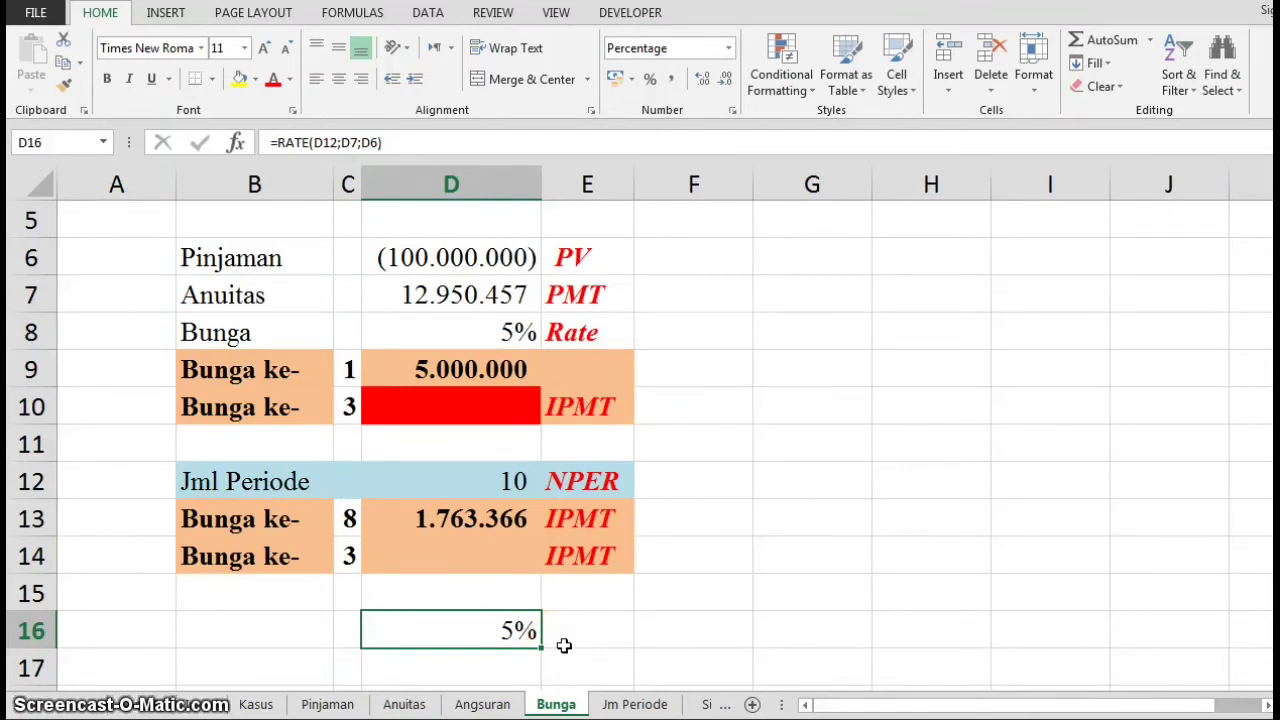
On the Jm Periode sheet, calculate Jml Periode in C9 with =NPER(C7;C6;C5)
left_click(605, 705)
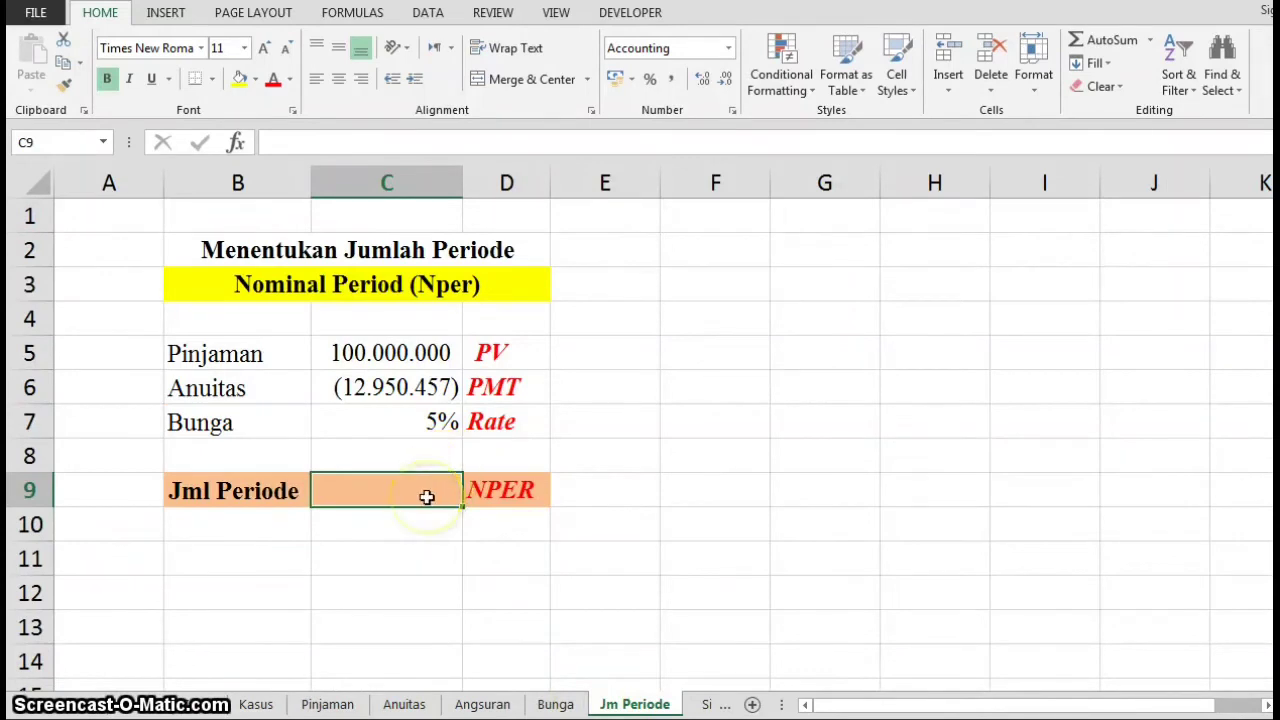
type("=np")
key("Tab")
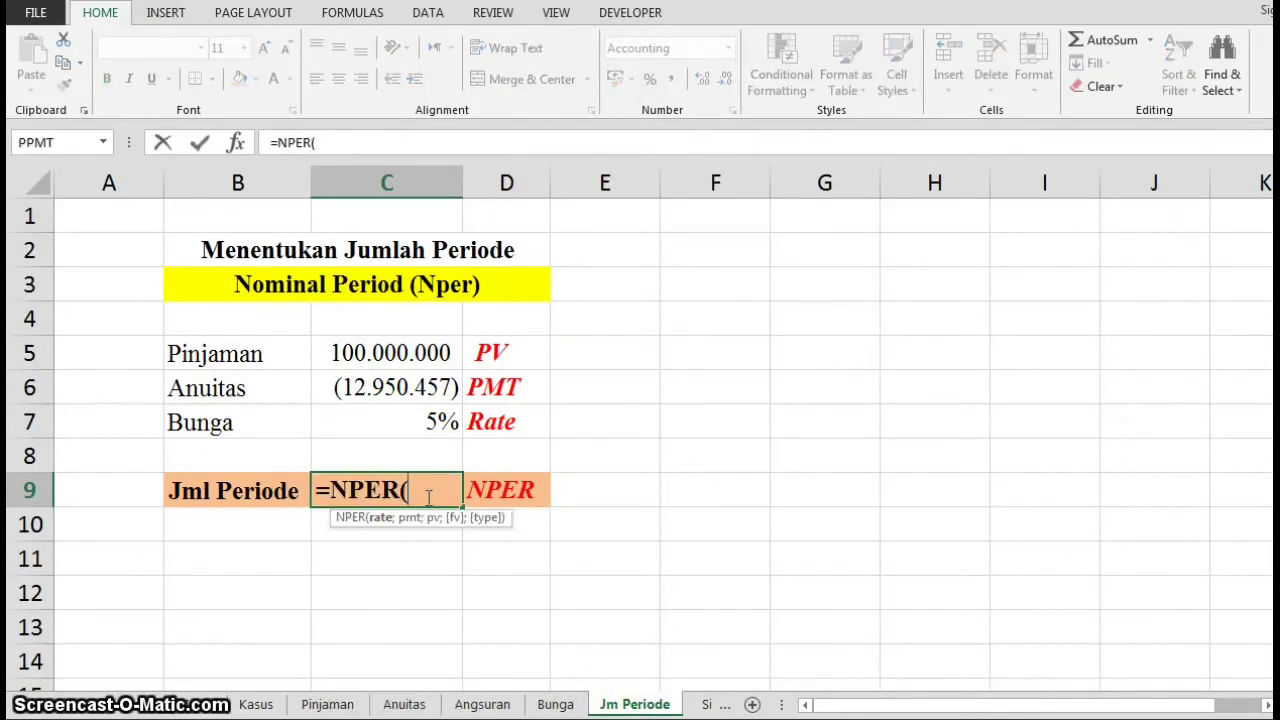
left_click(401, 421)
type(";")
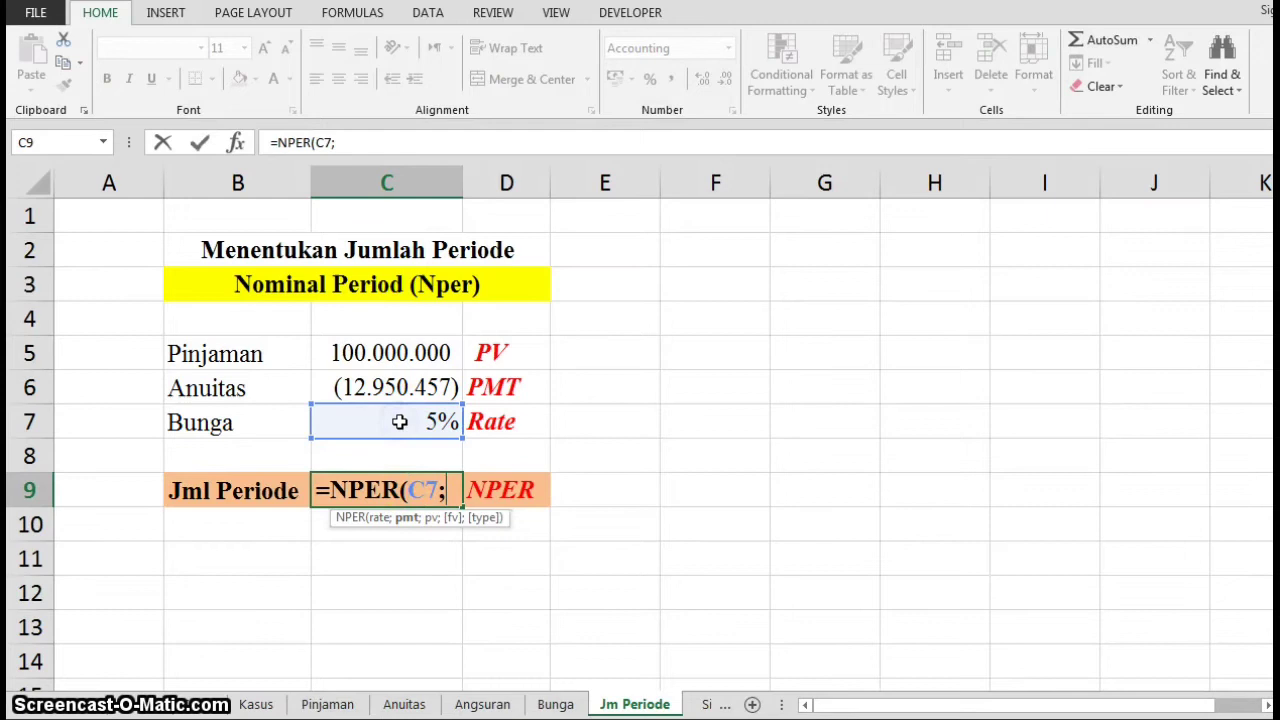
left_click(397, 386)
type(";")
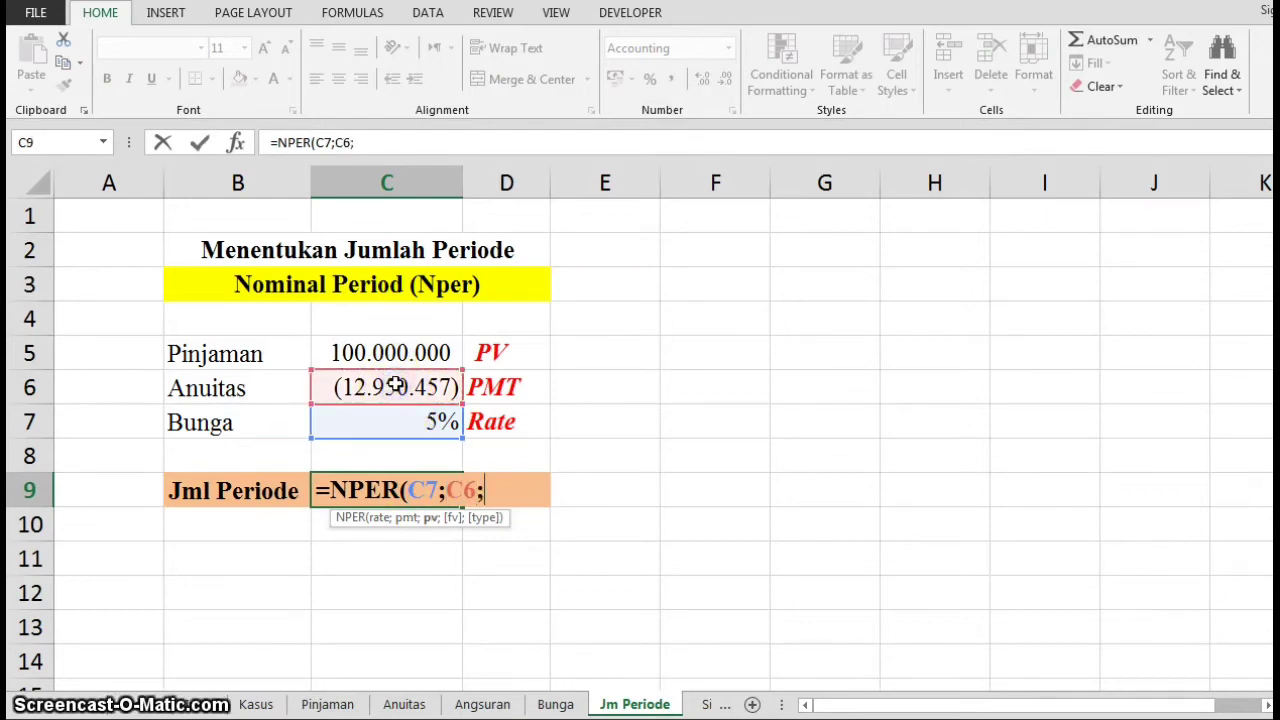
left_click(390, 345)
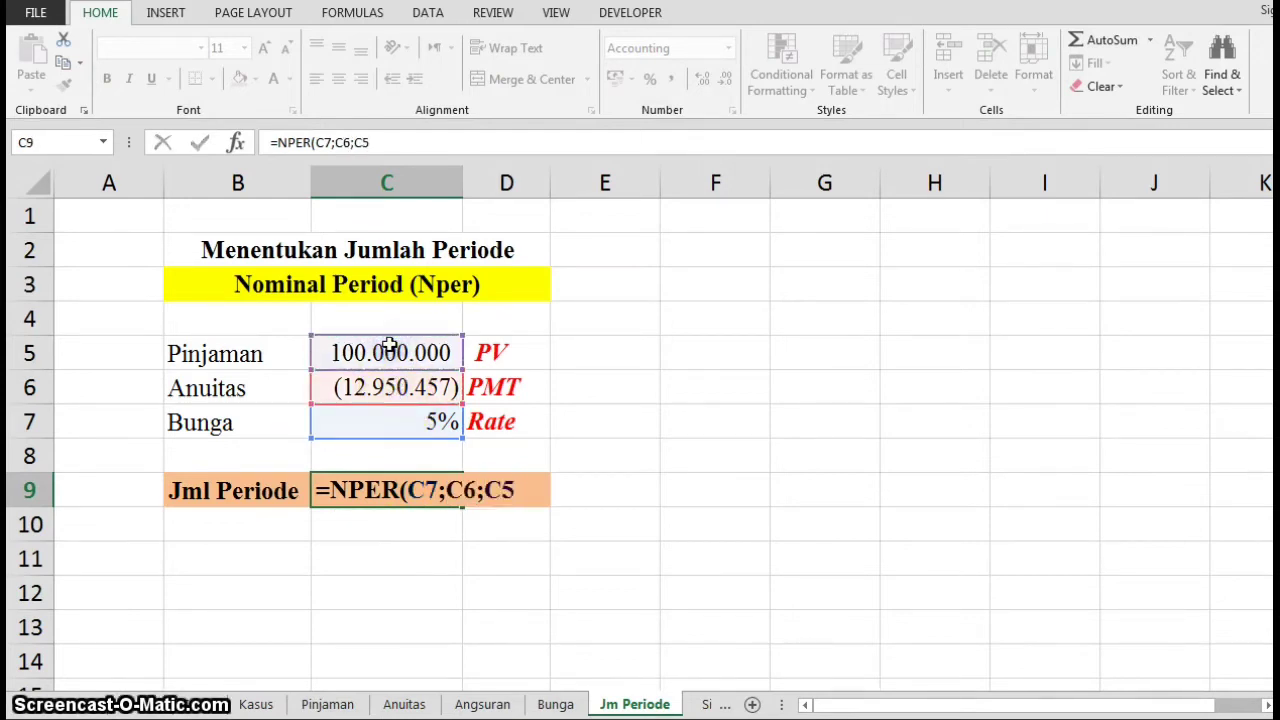
key("Return")
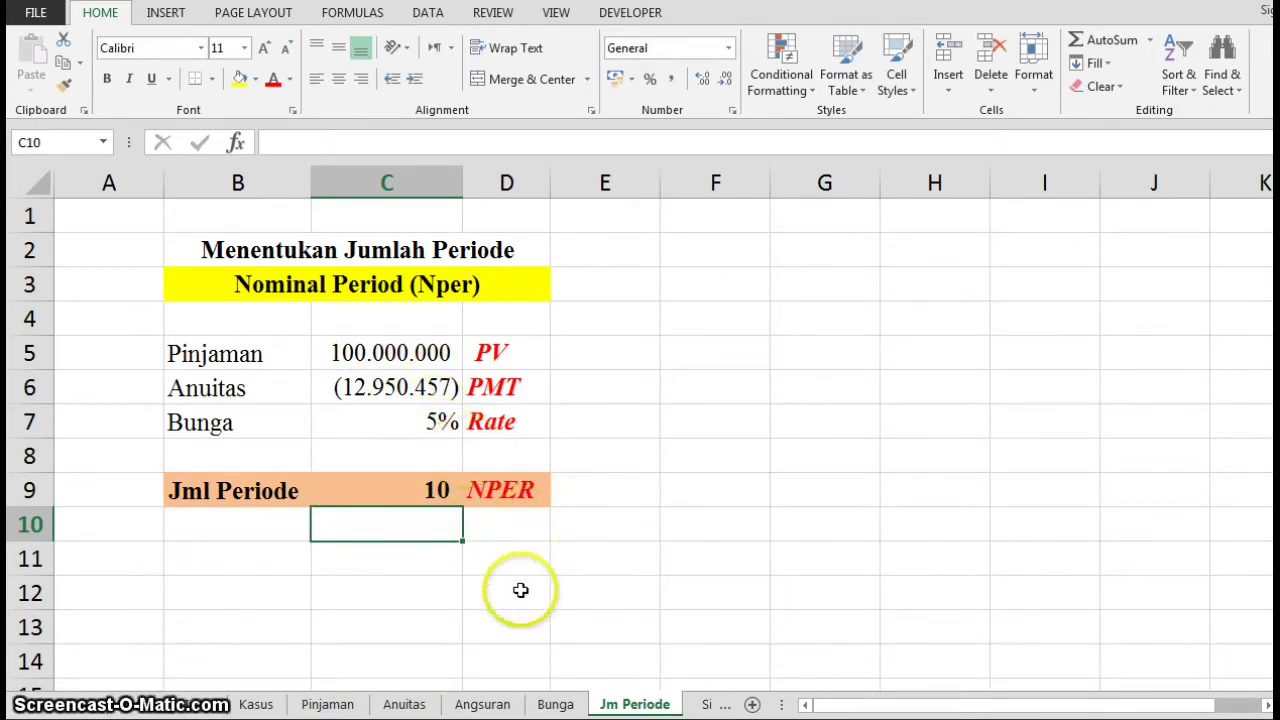
Review the Sisa Pinjaman rule, and on the Kasus sheet compare Sisa Pokok Pinjaman for period 7 with Pokok Pinjaman for period 8
left_click(707, 704)
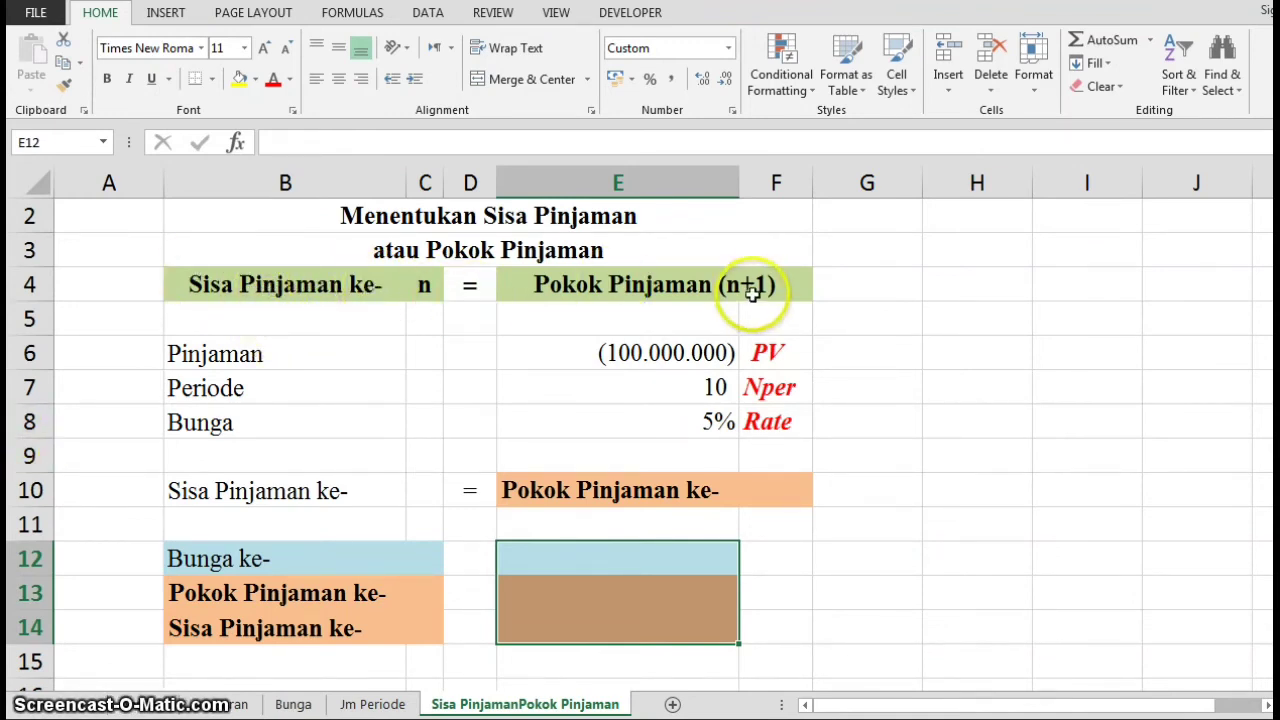
left_click(40, 705)
left_click(40, 705)
left_click(40, 705)
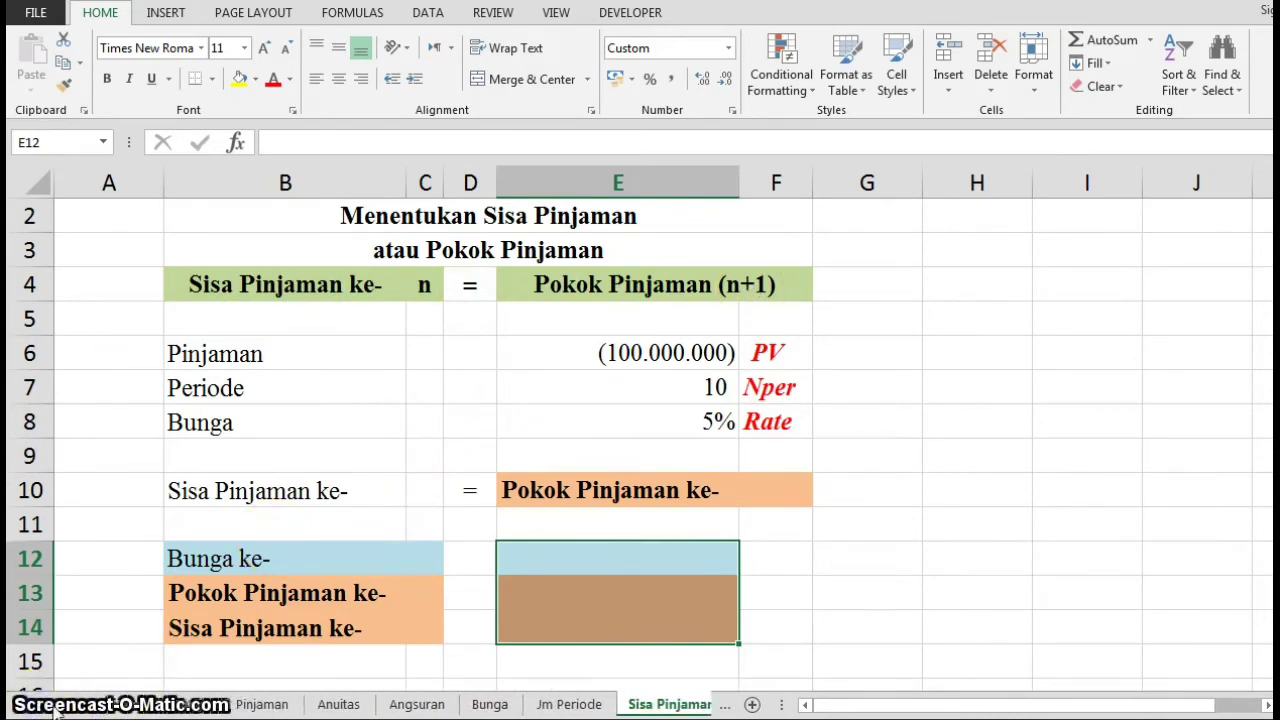
left_click(185, 705)
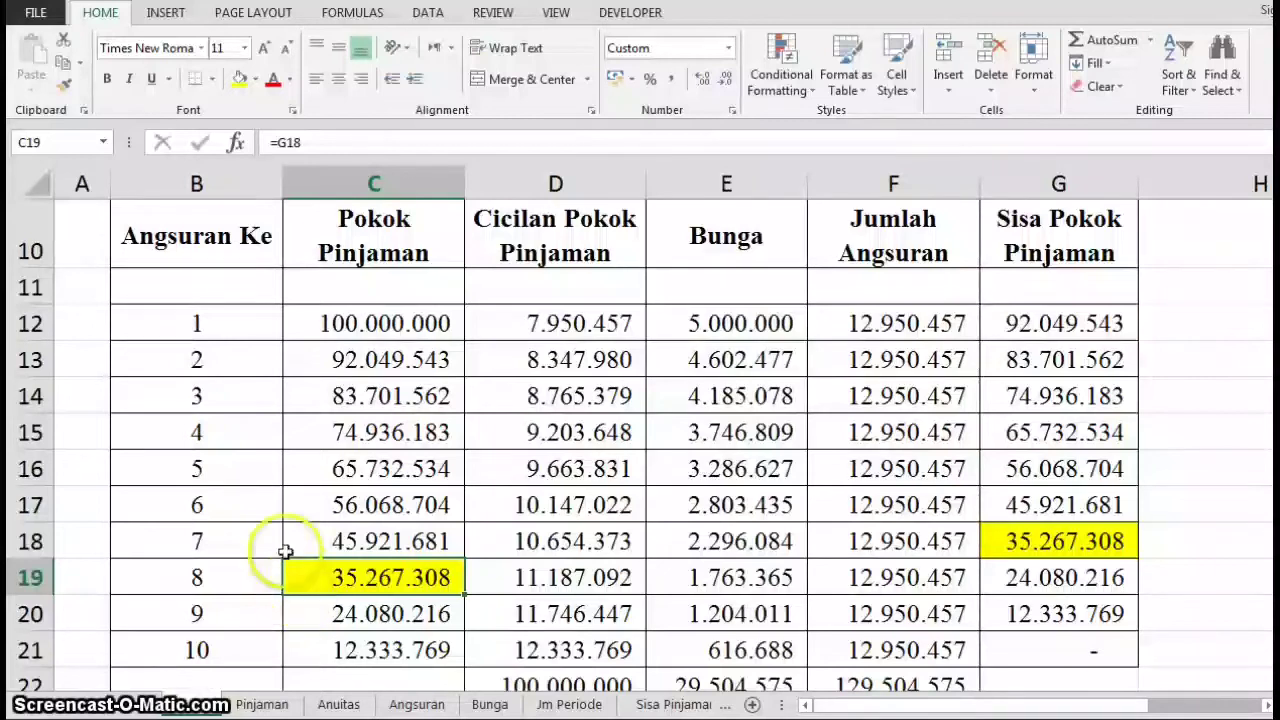
left_click(240, 540)
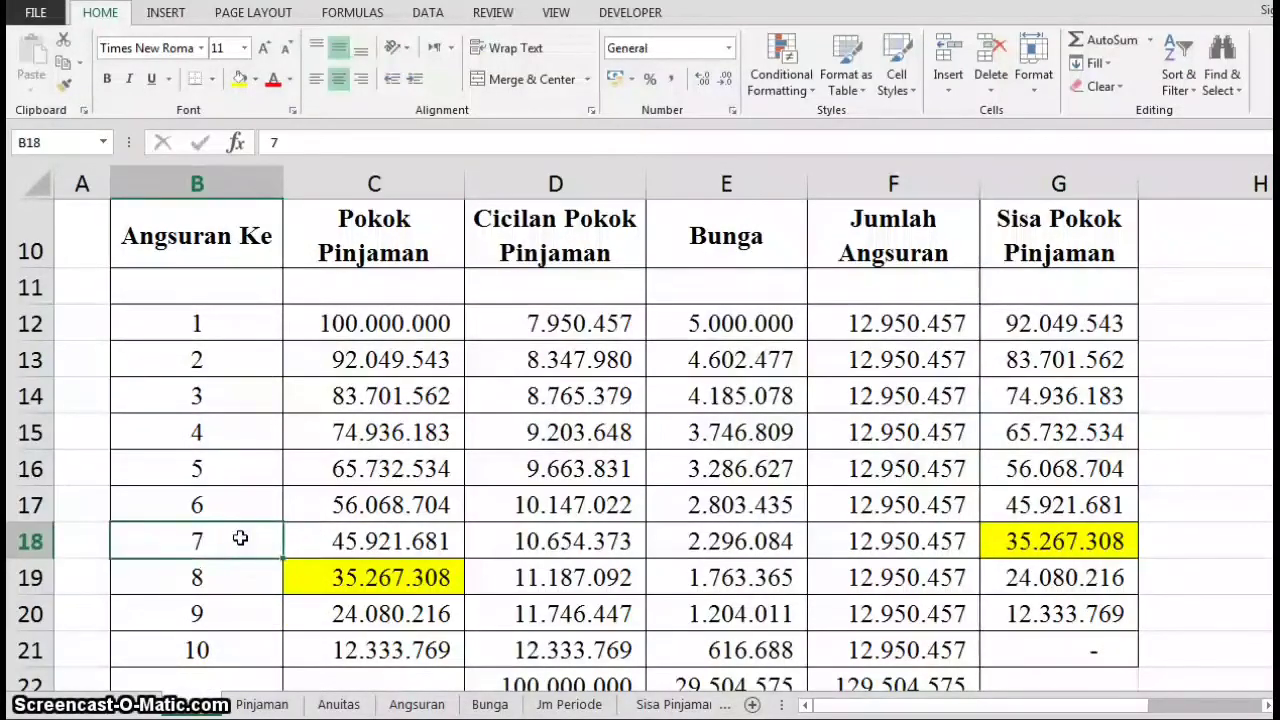
left_click(1035, 536)
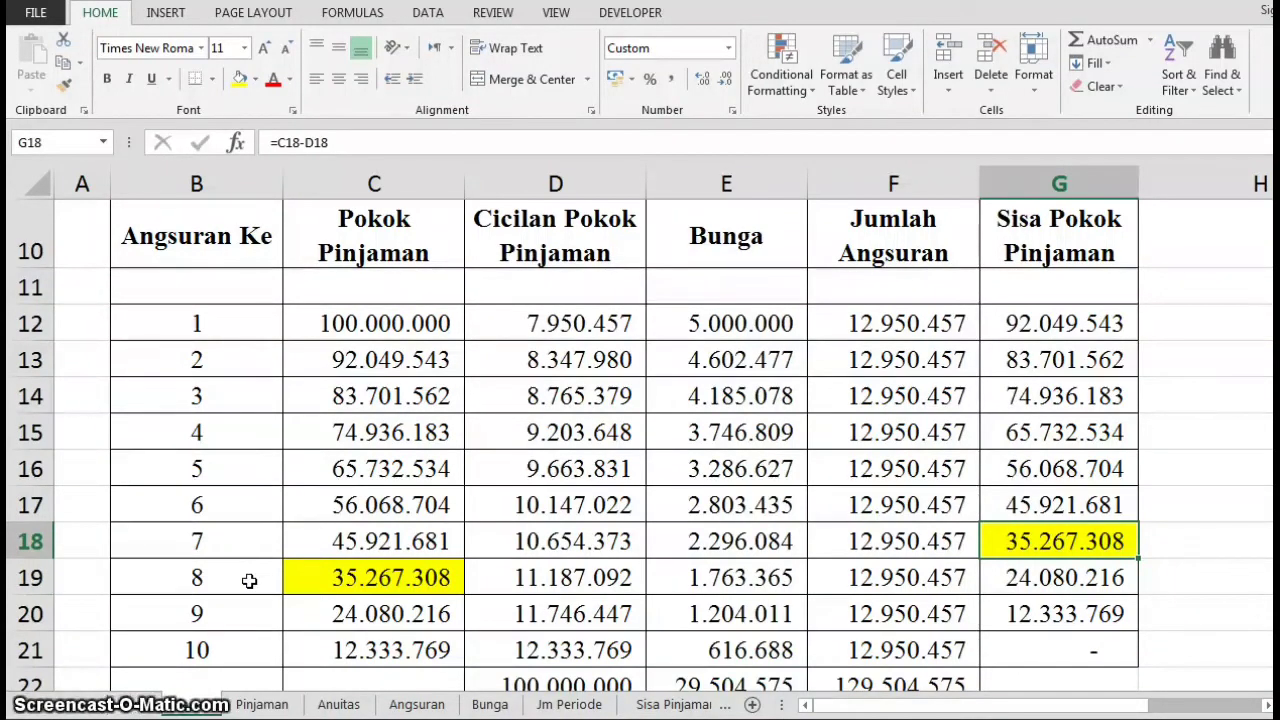
On the Sisa PinjamanPokok Pinjaman sheet, set the Sisa Pinjaman period number in C10 to 7
left_click(665, 704)
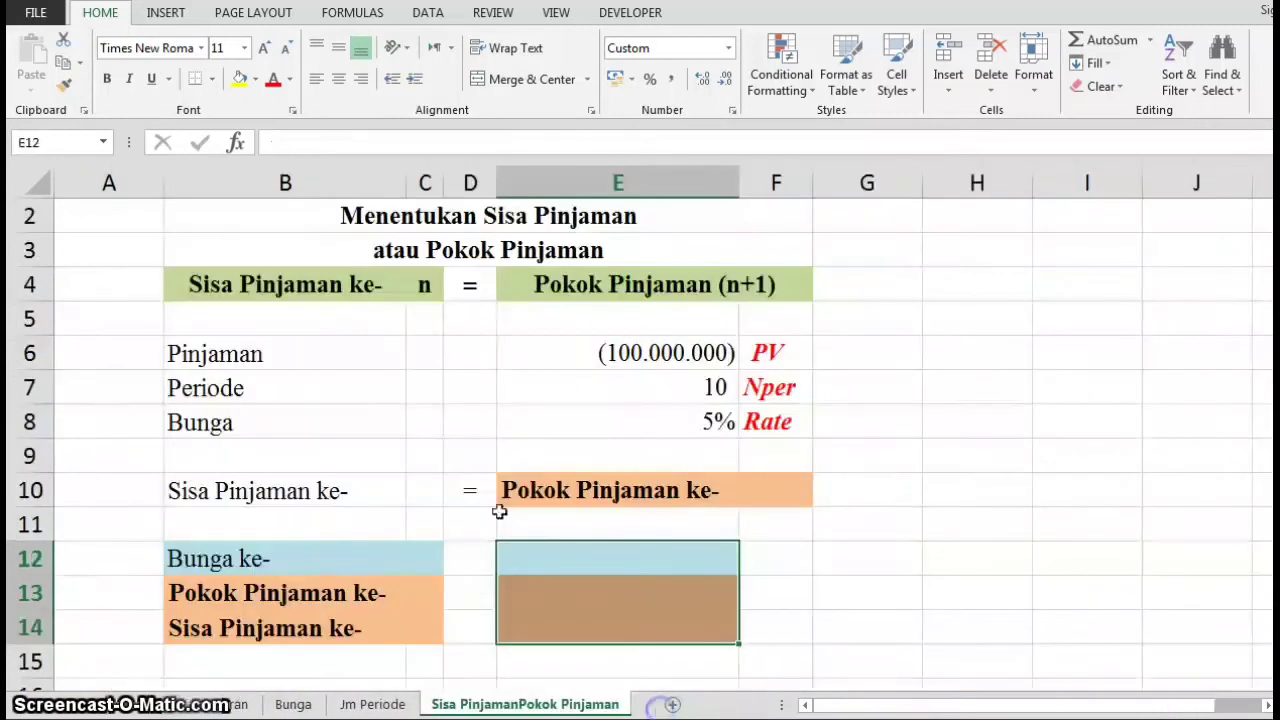
left_click(425, 488)
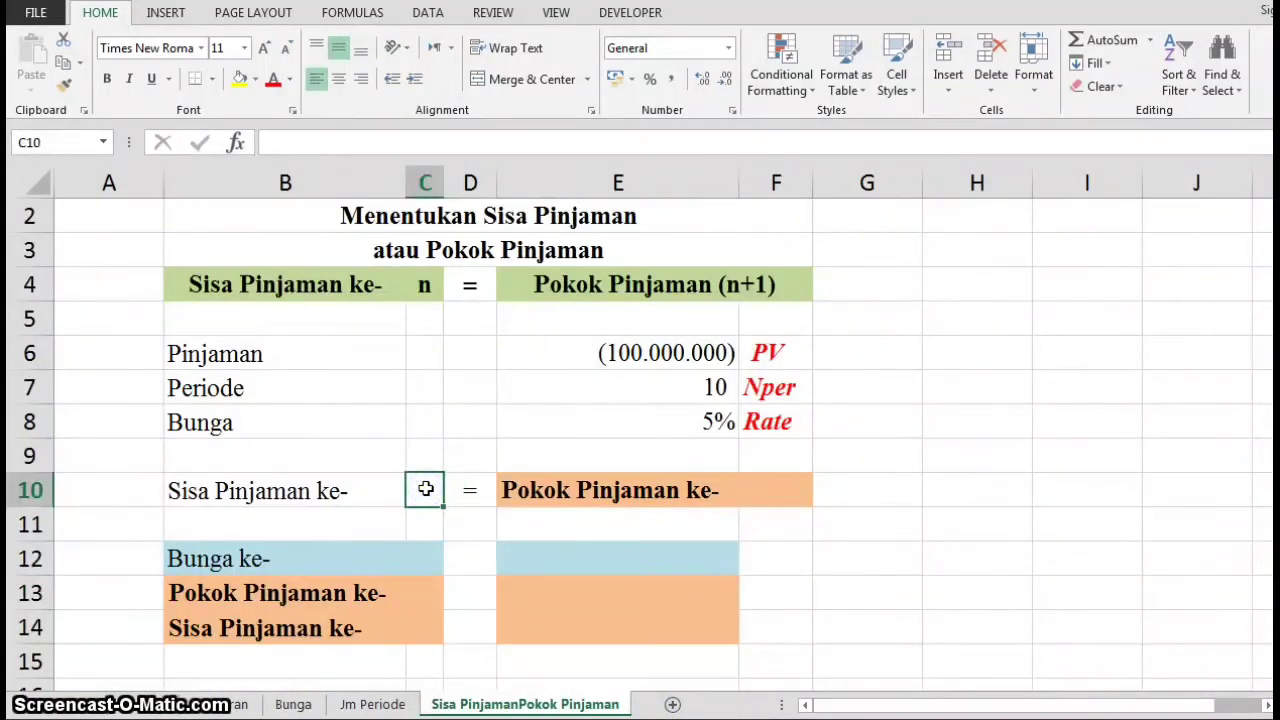
double_click(427, 489)
key("Tab")
key("Tab")
key("Tab")
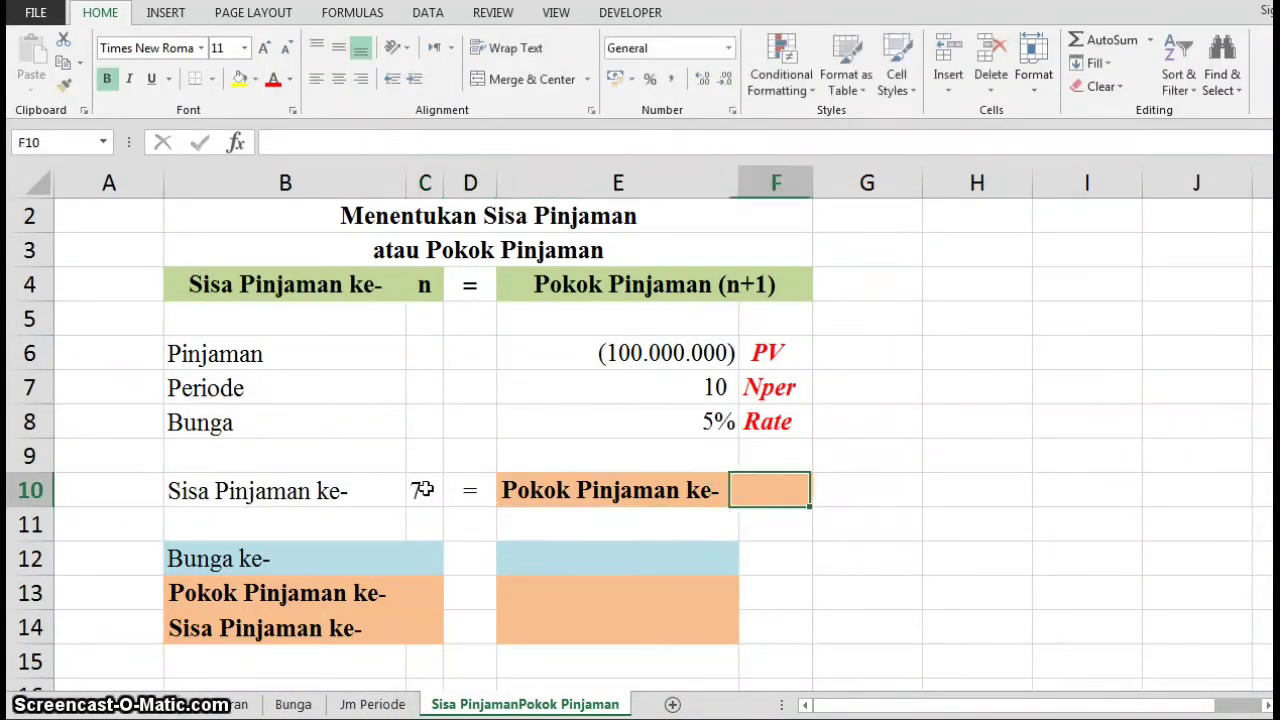
Calculate the matching Pokok Pinjaman period number in F10 with =C10+1
type("=")
key("Left")
key("Left")
key("Left")
type("+")
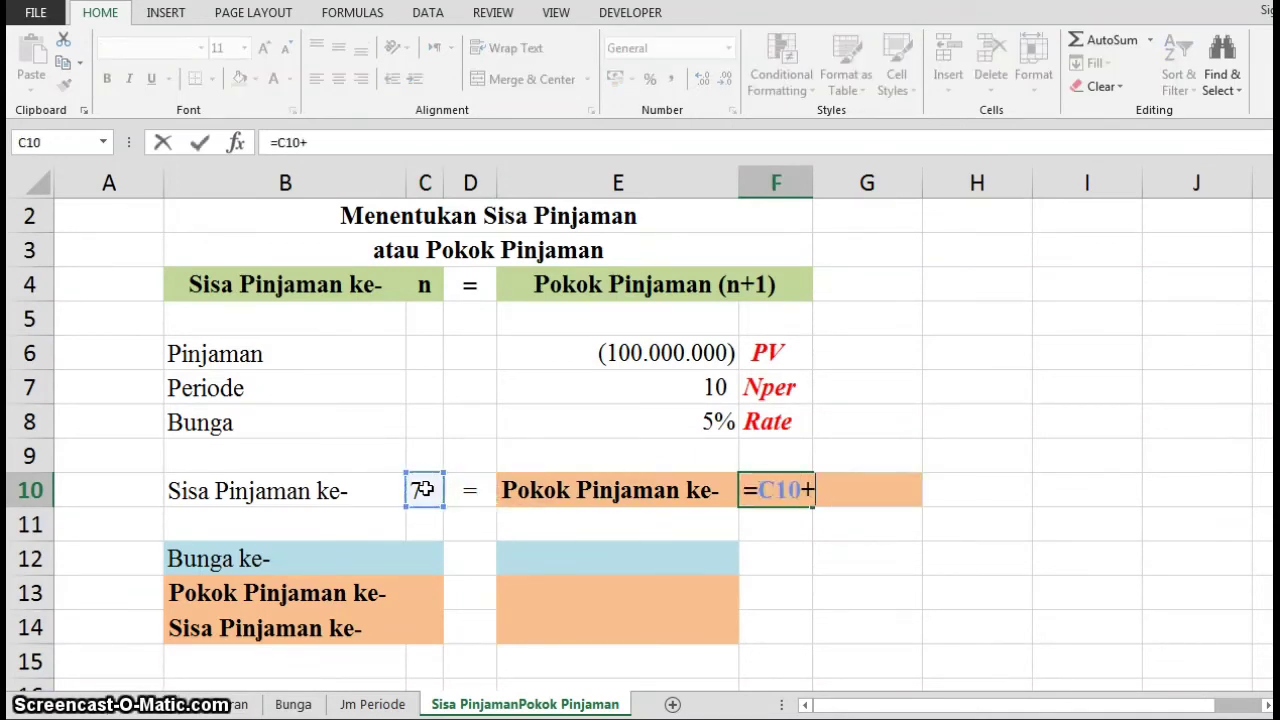
key("Return")
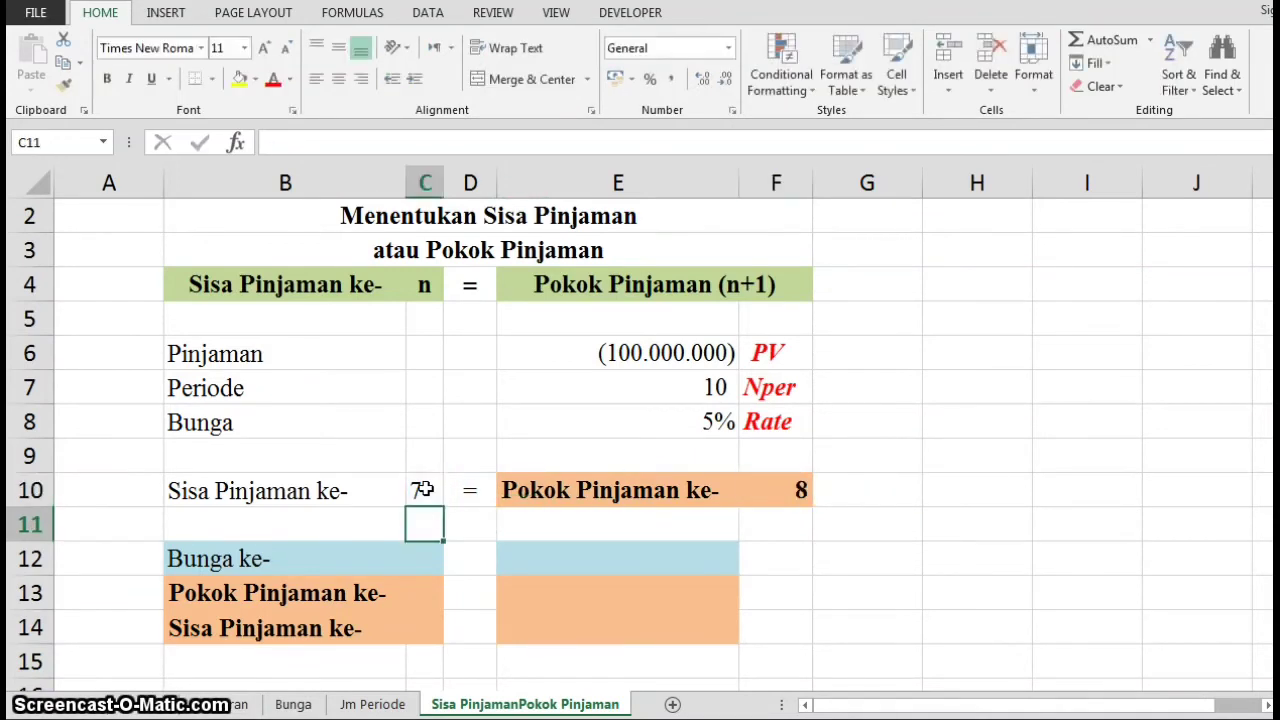
Set the Bunga ke- period number in C12 to 8
left_click(416, 557)
type("8")
key("Tab")
key("Tab")
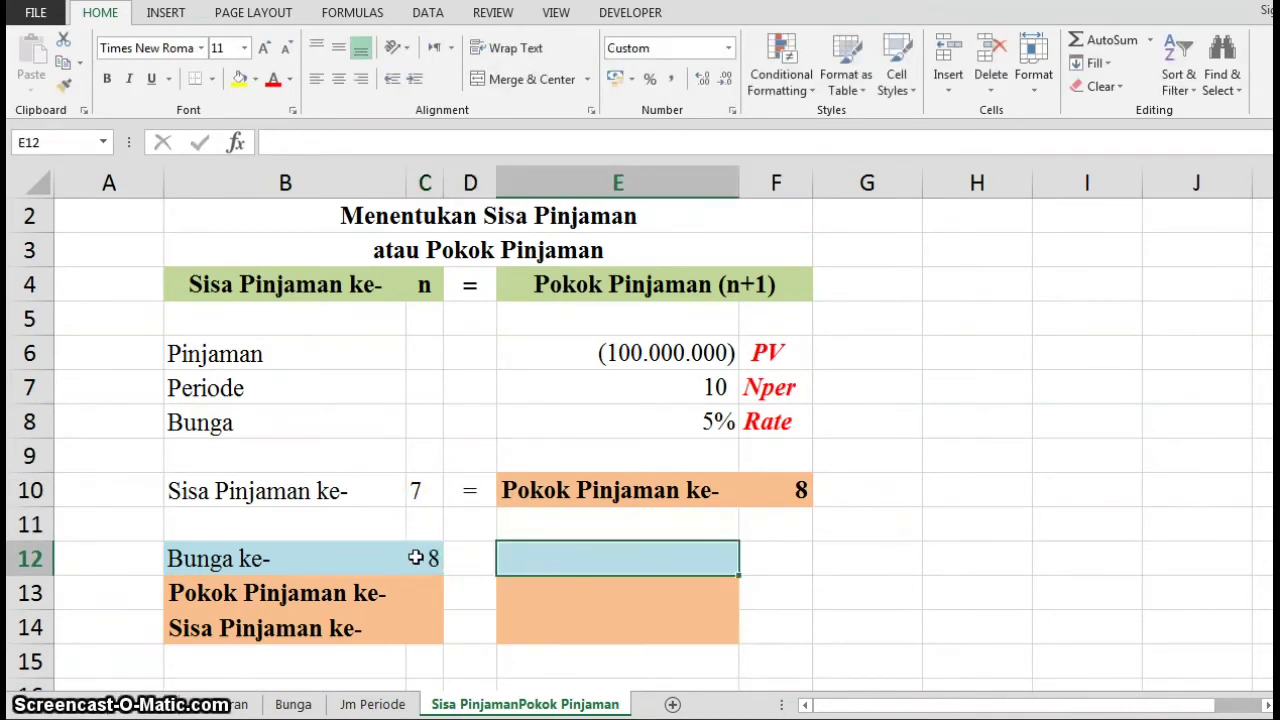
Calculate the period's interest in E12 with =IPMT(E8;C12;E7;E6)
type("=ipm")
key("Tab")
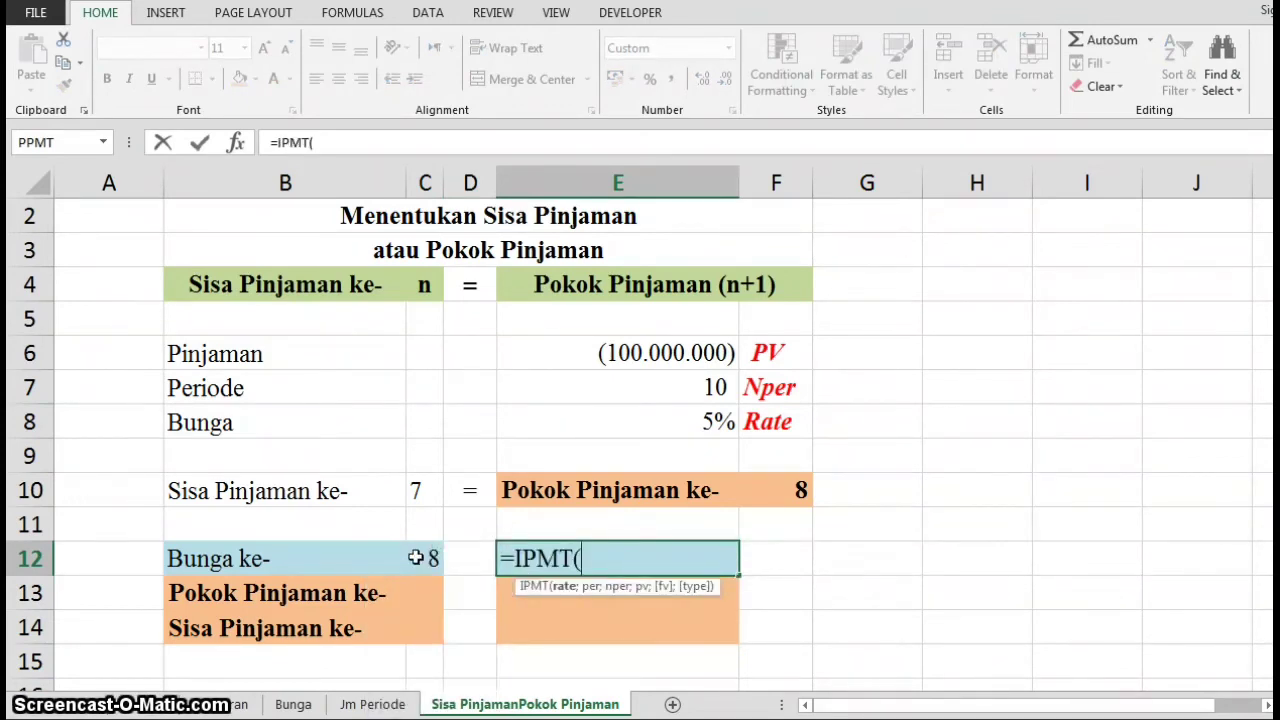
left_click(583, 410)
type(";")
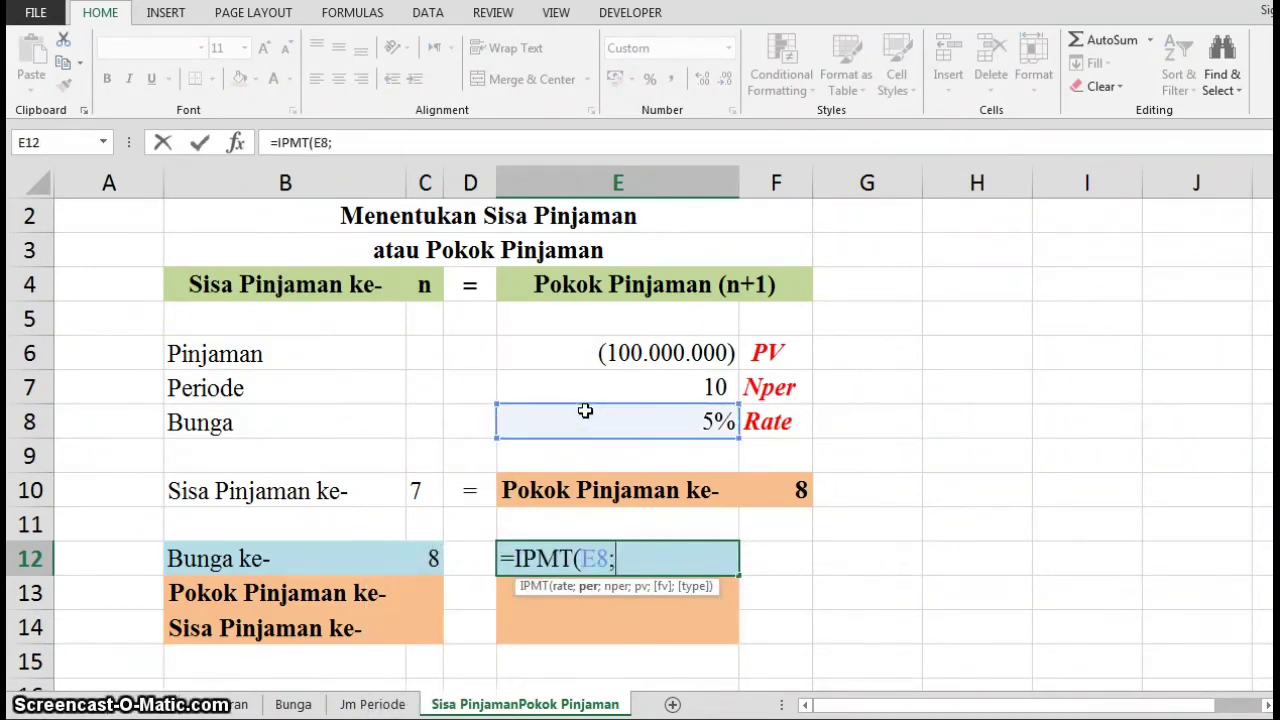
left_click(430, 560)
type(";")
left_click(602, 348)
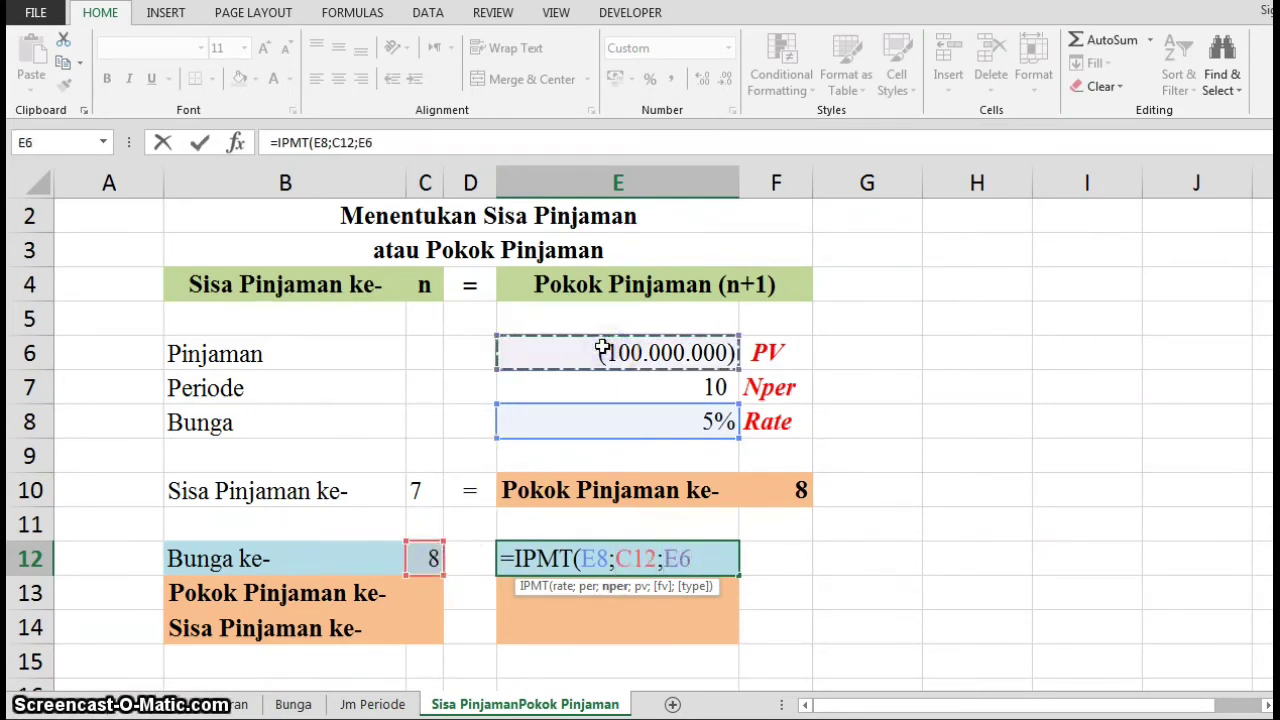
left_click(609, 387)
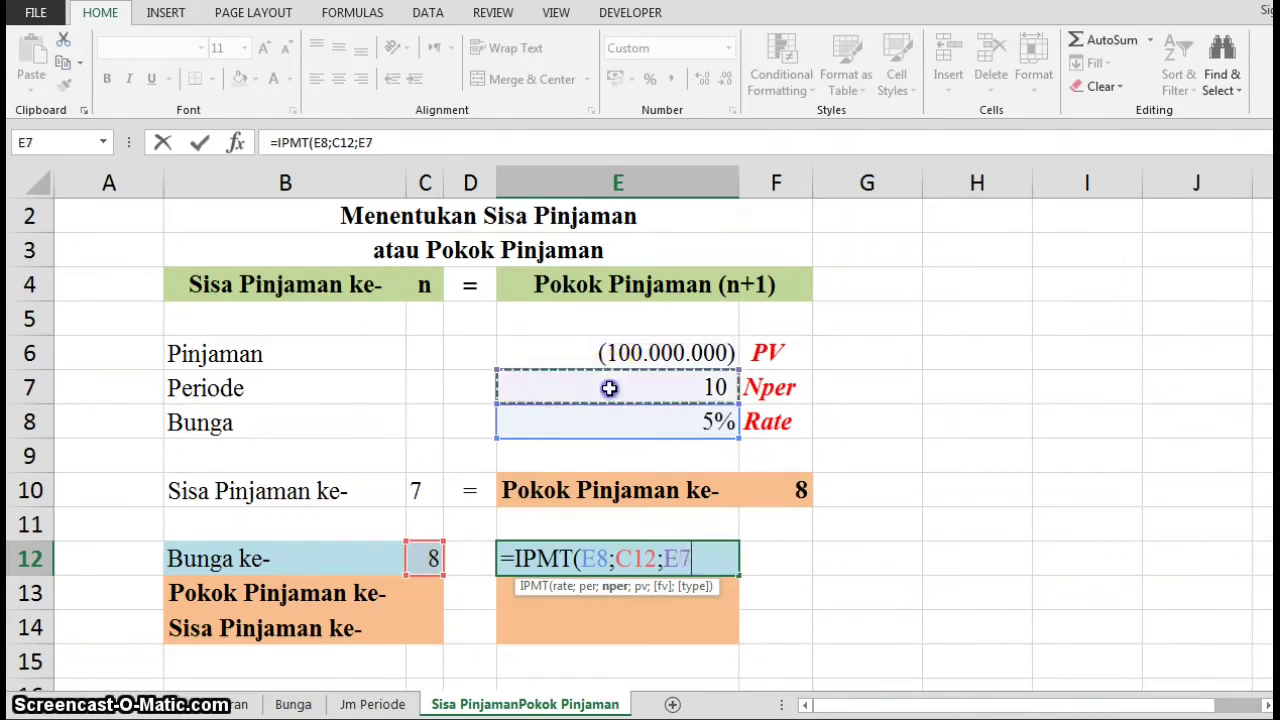
type(";")
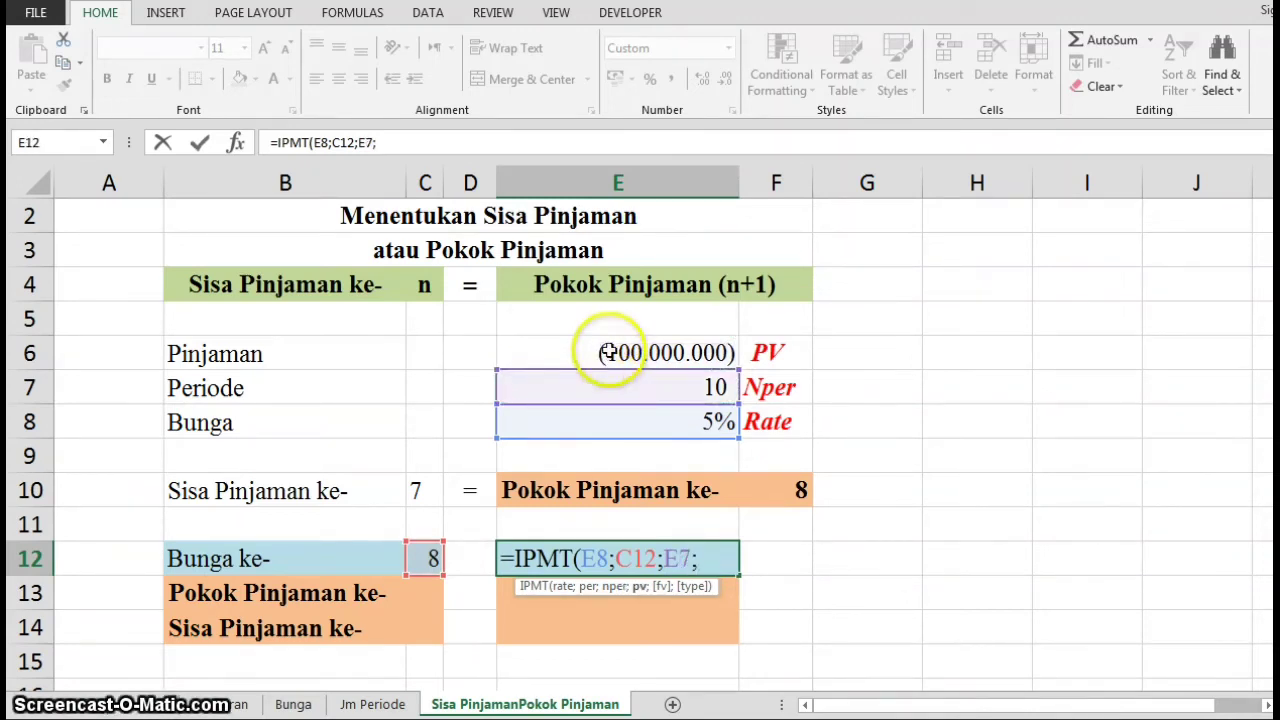
left_click(609, 350)
key("Return")
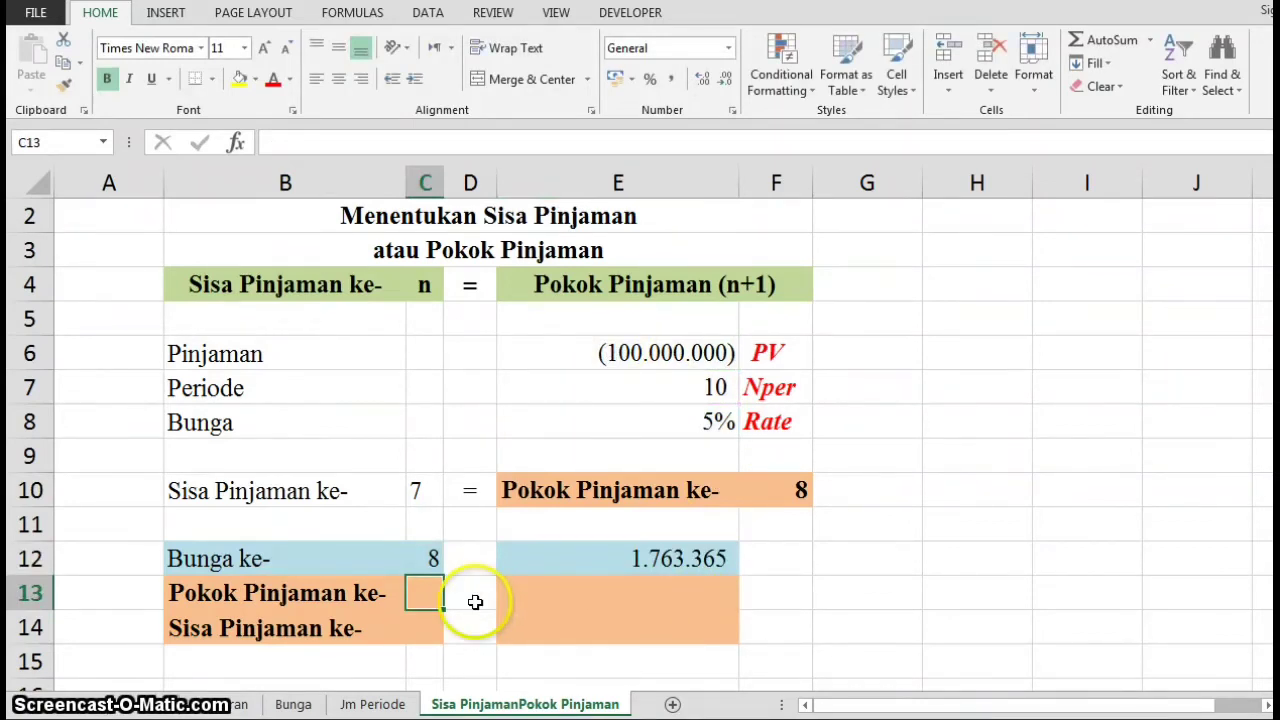
Set the Pokok Pinjaman period number in C13 to 8 and calculate its principal in E13 with =E12/E8
type("8")
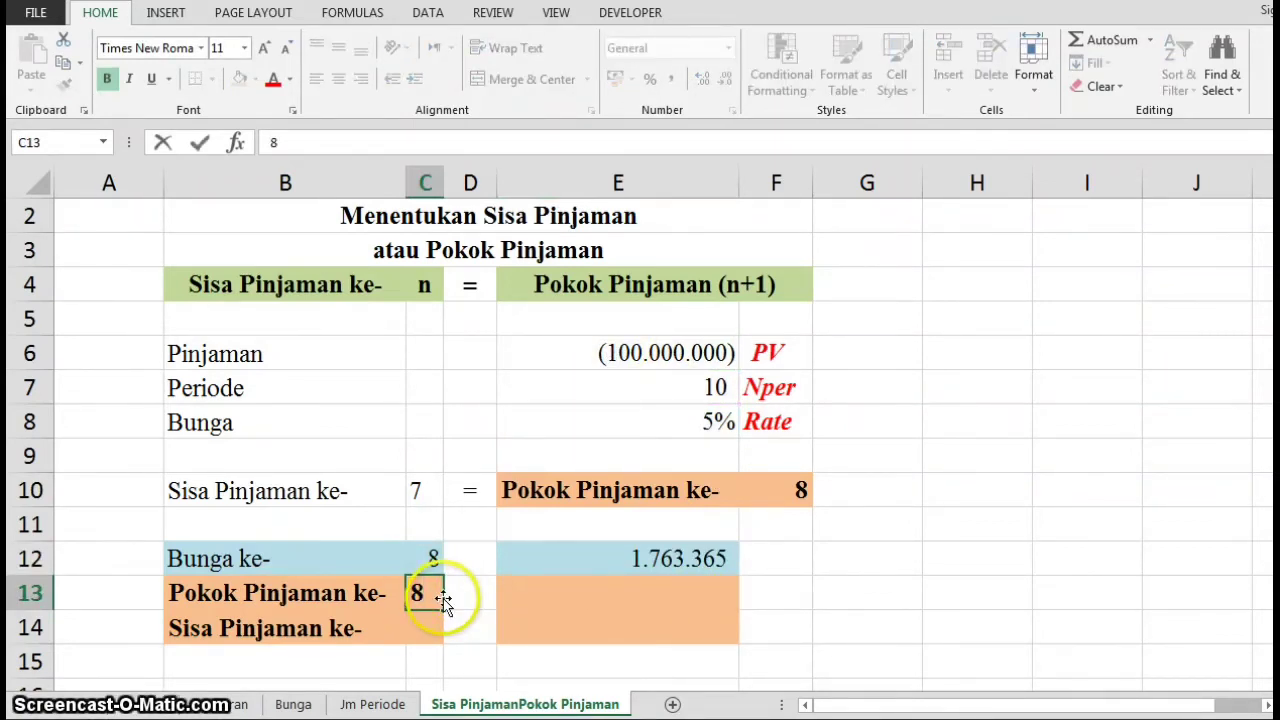
left_click(445, 600)
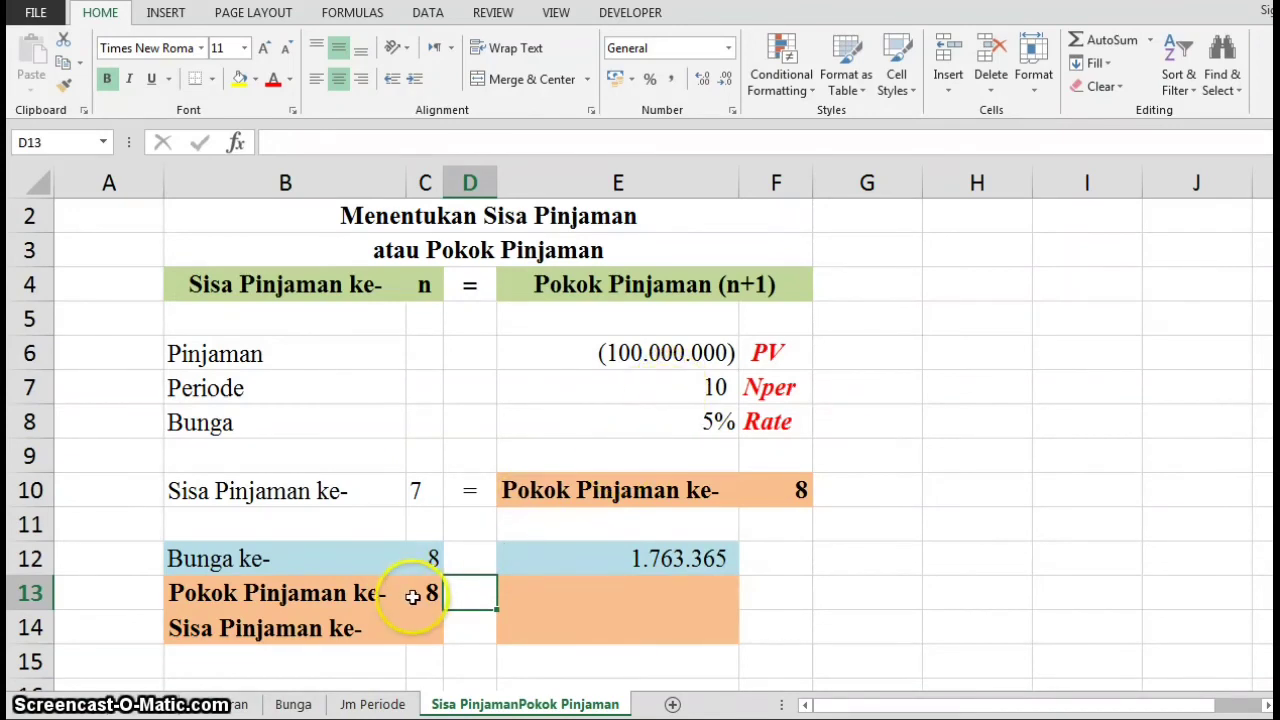
left_click(521, 593)
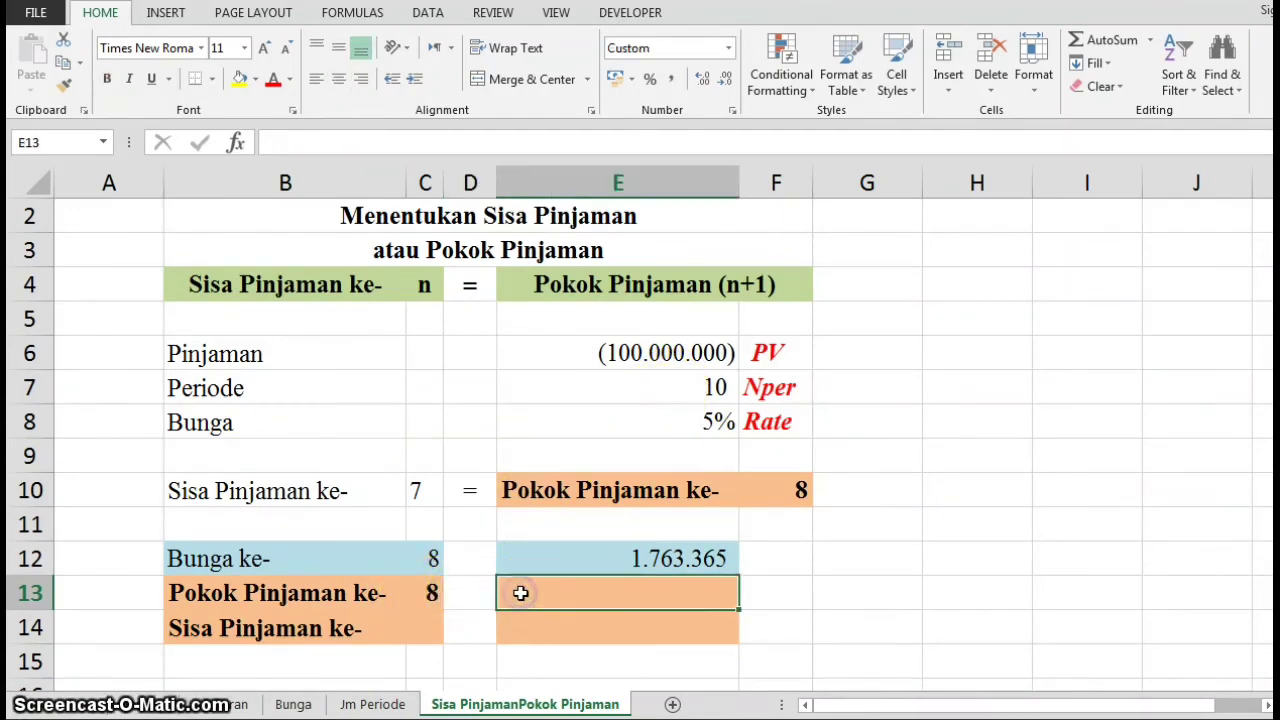
type("=")
key("Up")
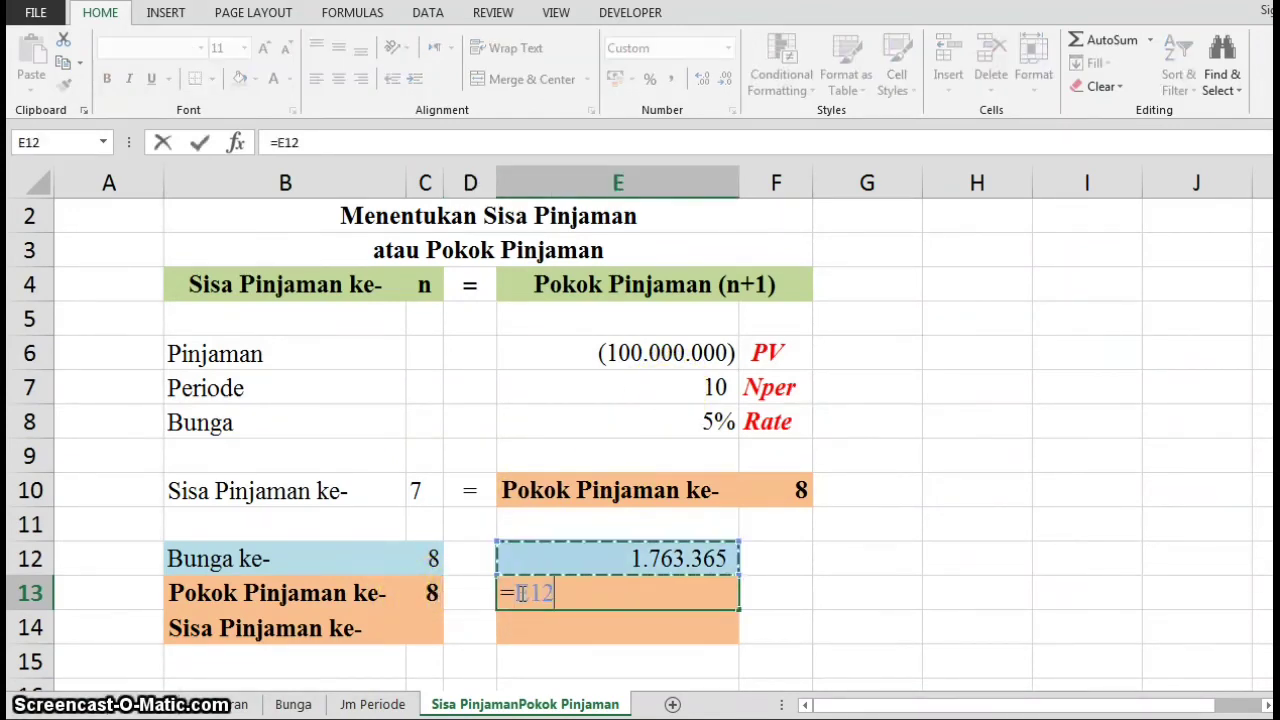
type("/")
left_click(628, 418)
key("Return")
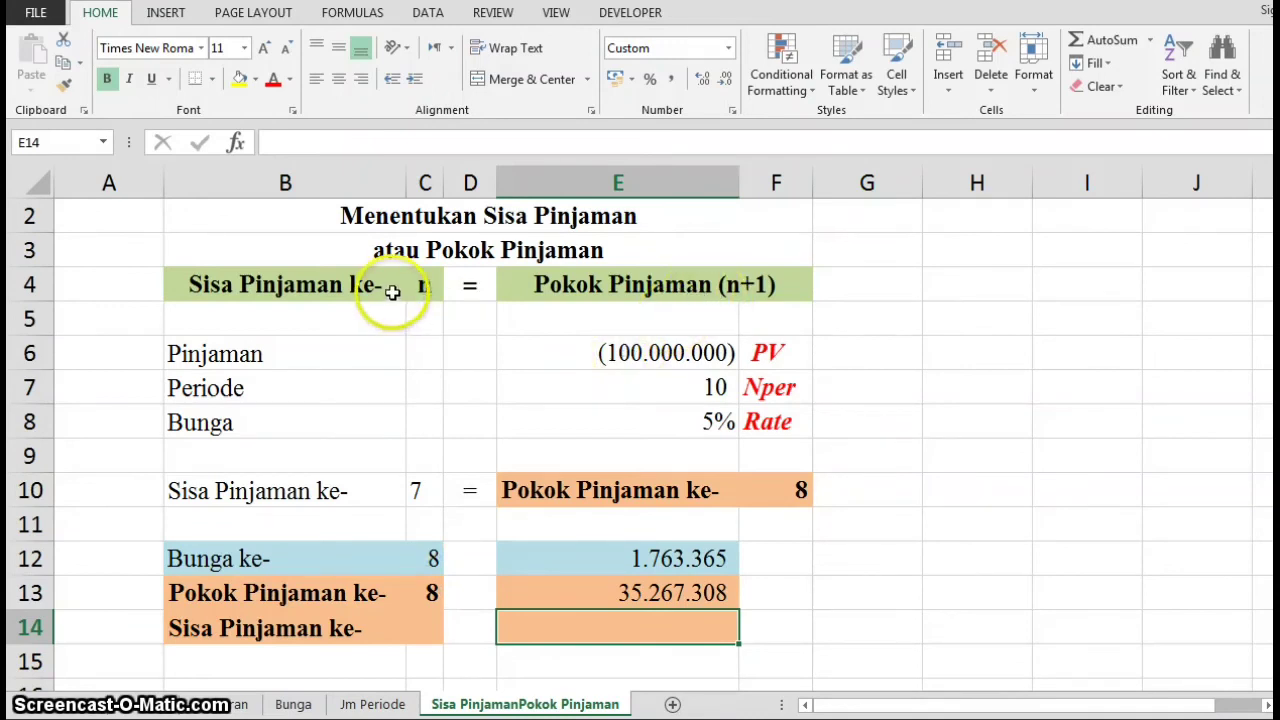
Link the Sisa Pinjaman ke- period number in C14 to the one above with =C10
left_click(421, 632)
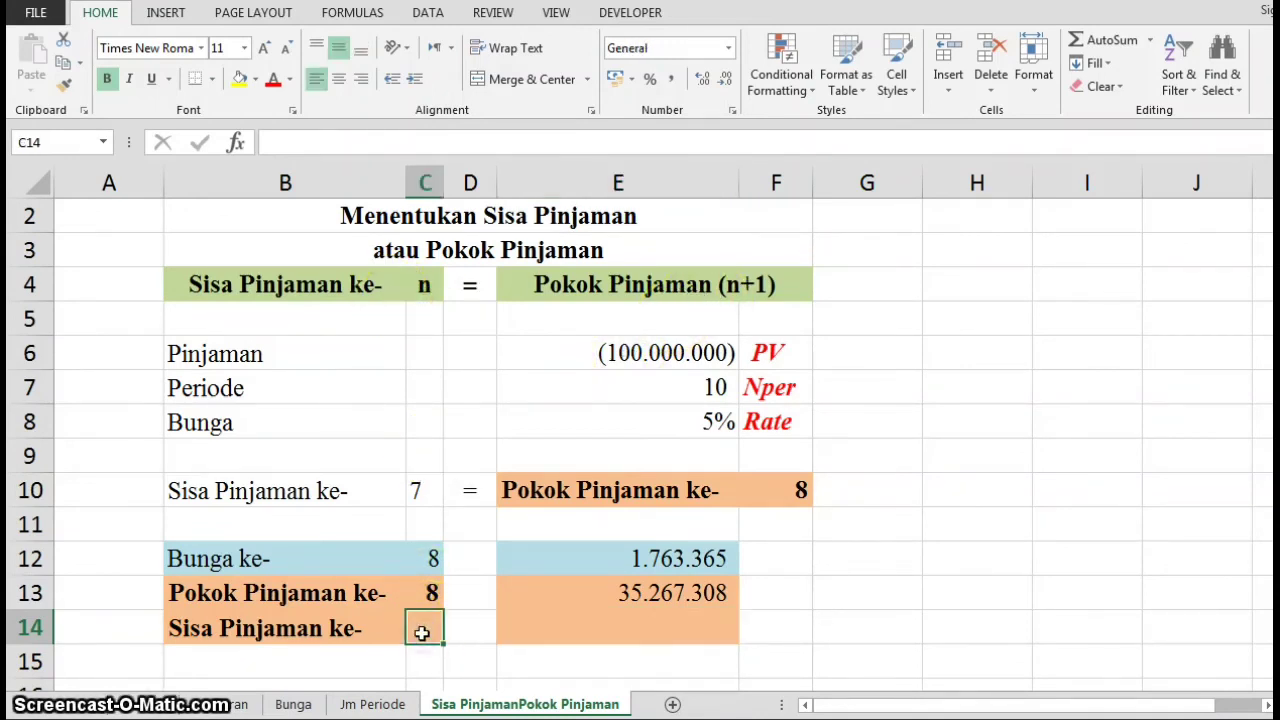
type("=")
key("Up")
key("Up")
key("Up")
key("Up")
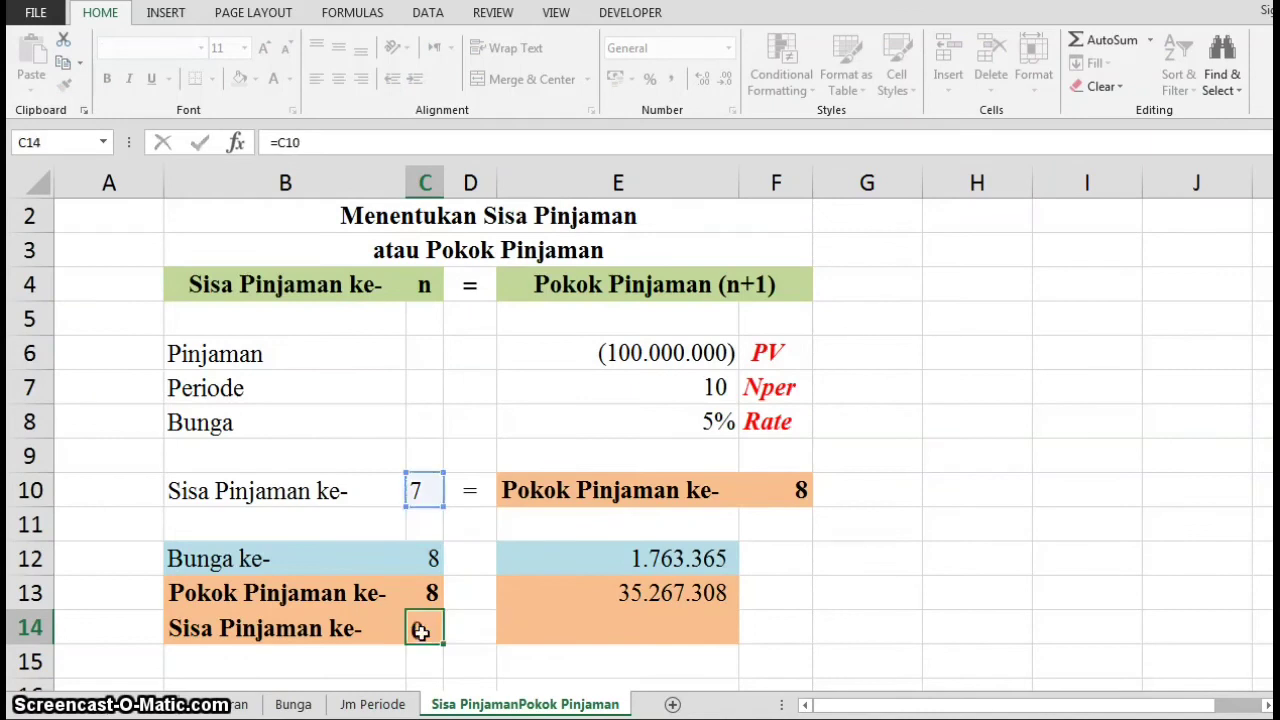
key("Return")
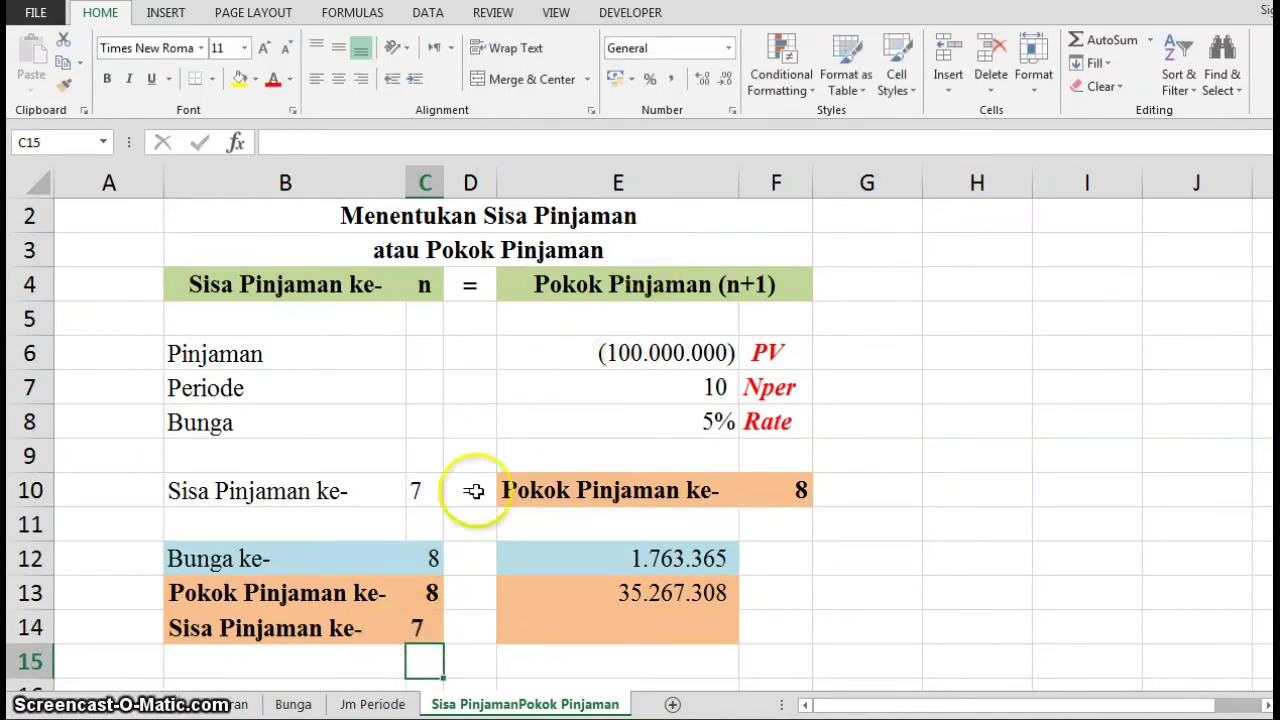
Fill the Sisa Pinjaman amount in E14 from the Pokok Pinjaman result with =E13
left_click(523, 630)
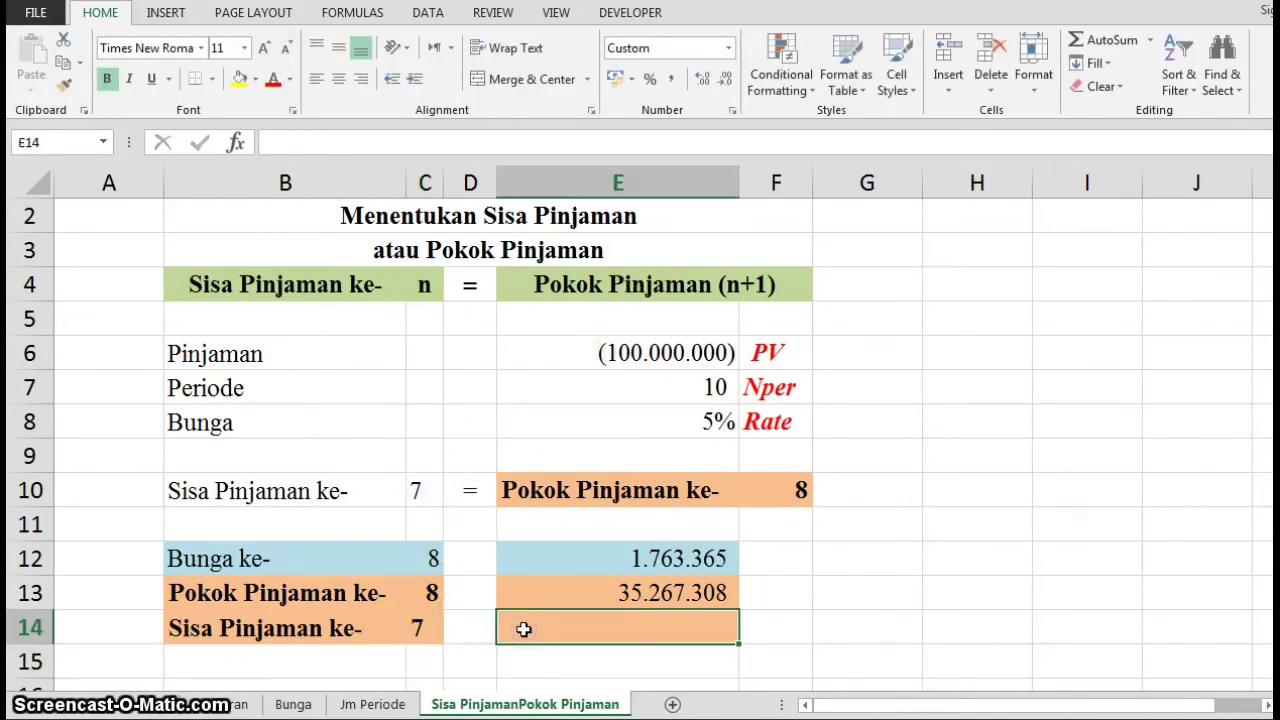
type("=")
key("Up")
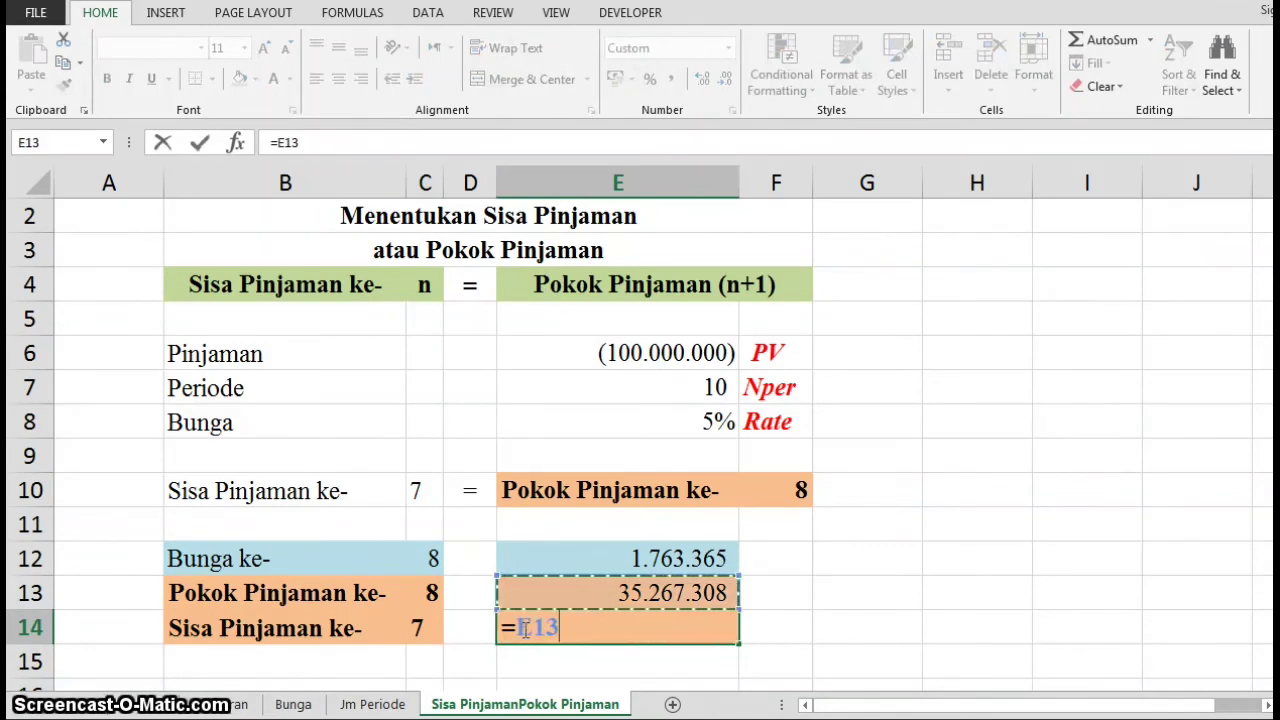
key("Return")
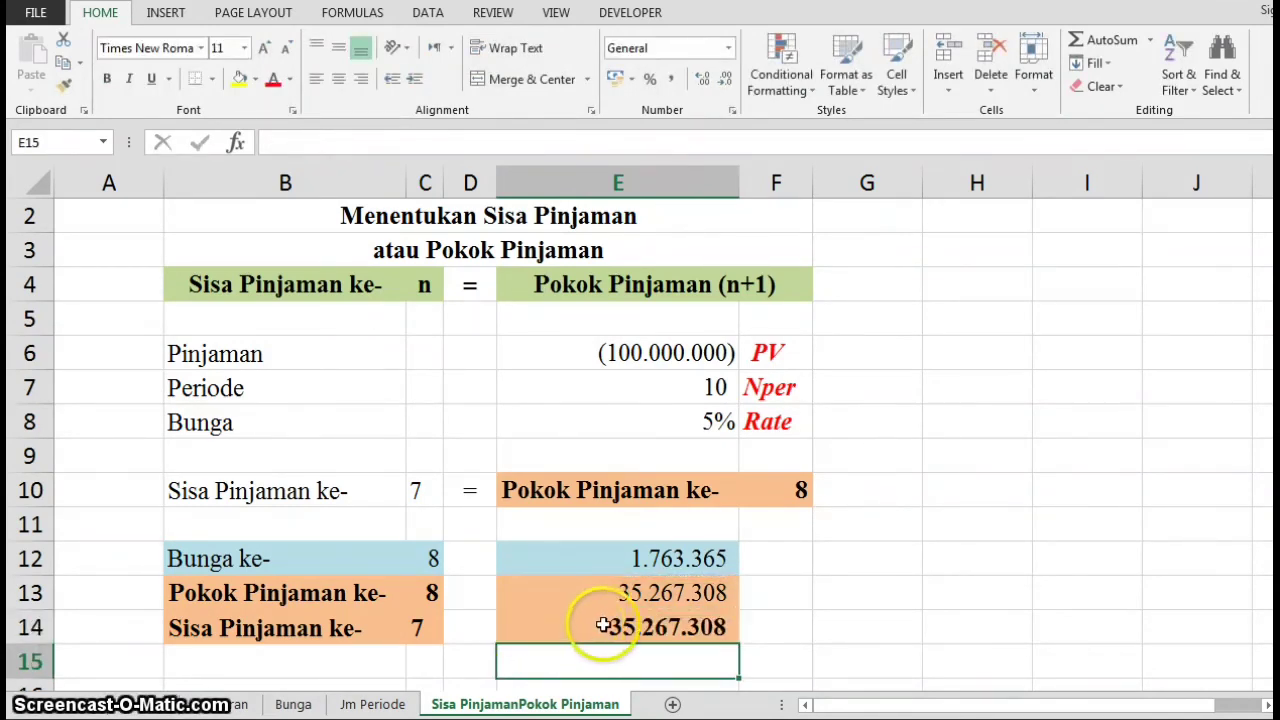
Compare the Sisa Pinjaman result in E14 with Sisa Pokok Pinjaman for period 7 on the Kasus sheet, and return to the calculation sheet
left_click(641, 630)
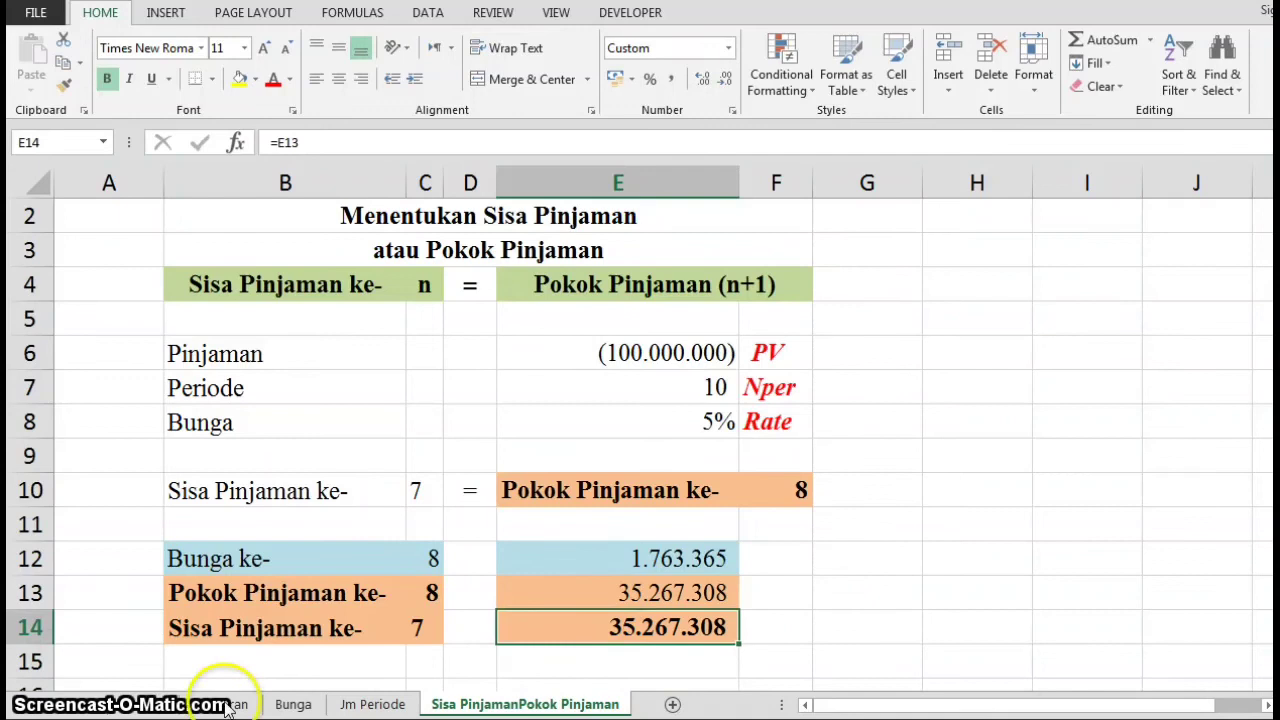
left_click(41, 704)
left_click(41, 704)
left_click(41, 704)
left_click(256, 704)
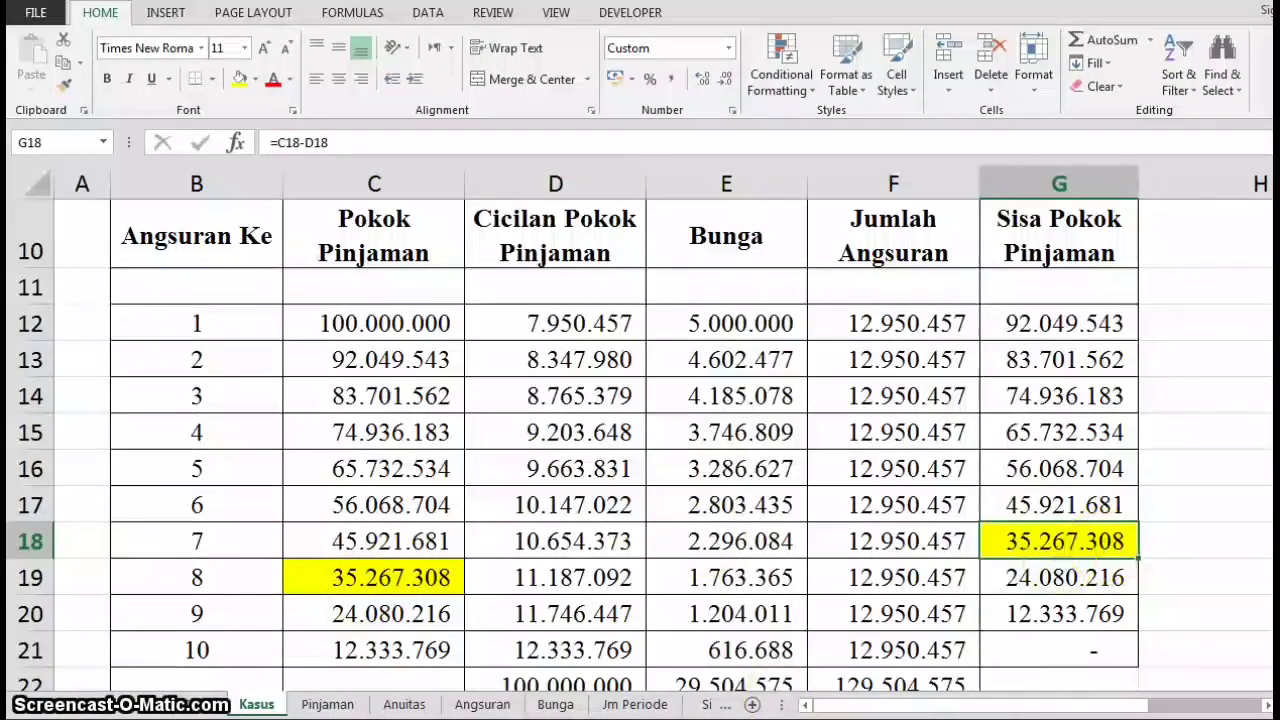
left_click(590, 704)
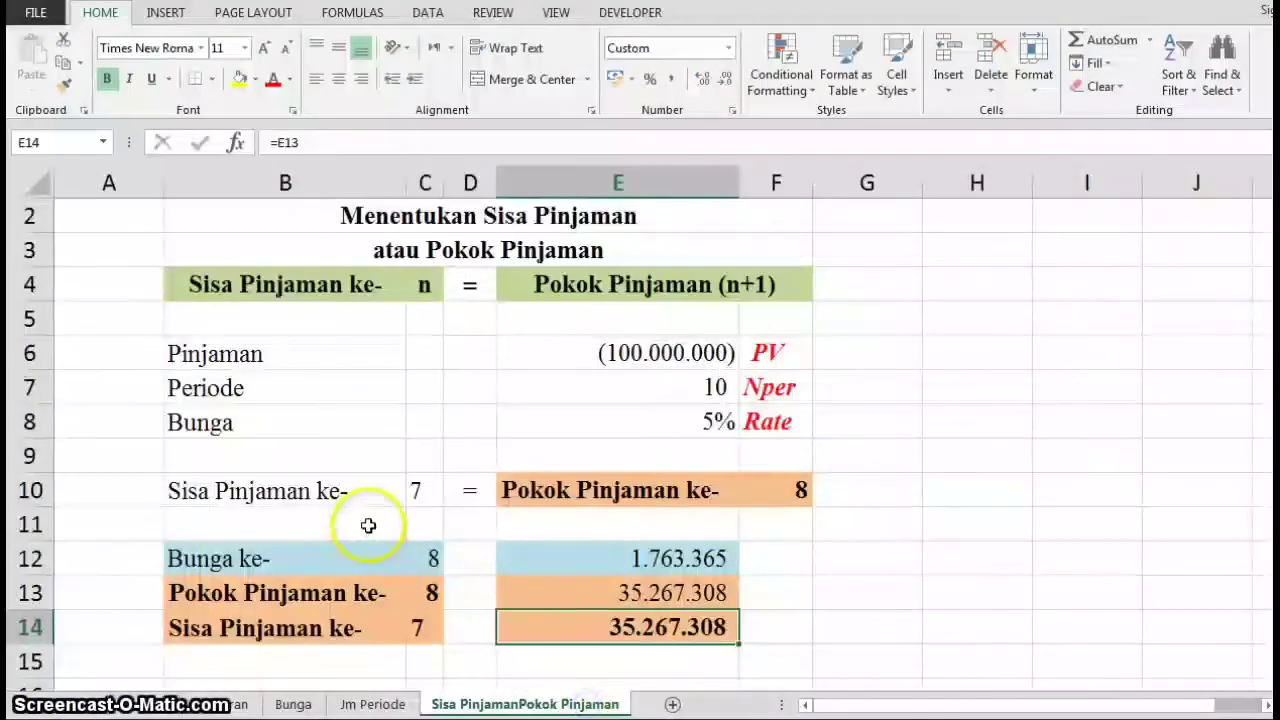